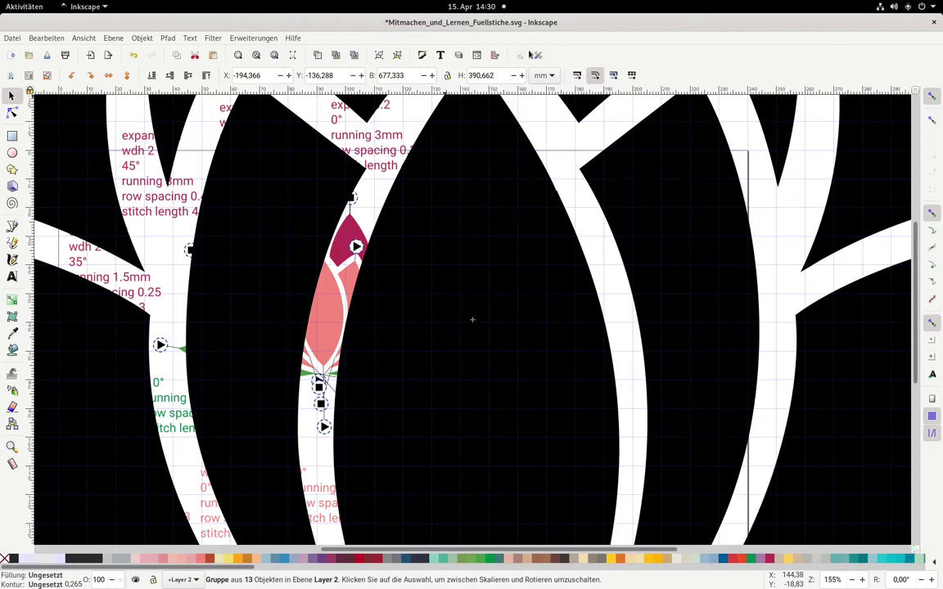
# - Open the Align and Distribute, Fill and Stroke, and Objects dialogs beside the canvas
pyautogui.click(494, 56)
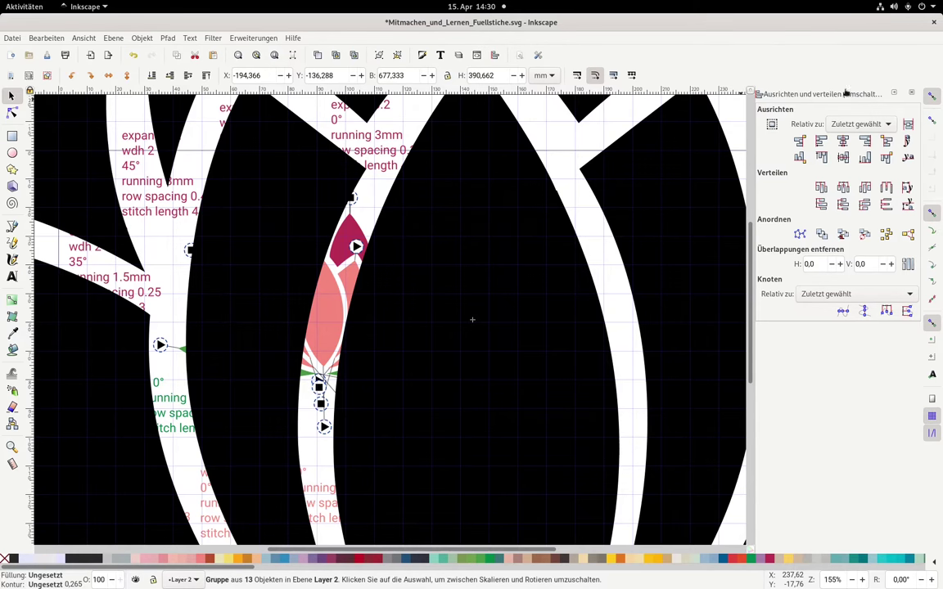
pyautogui.click(422, 55)
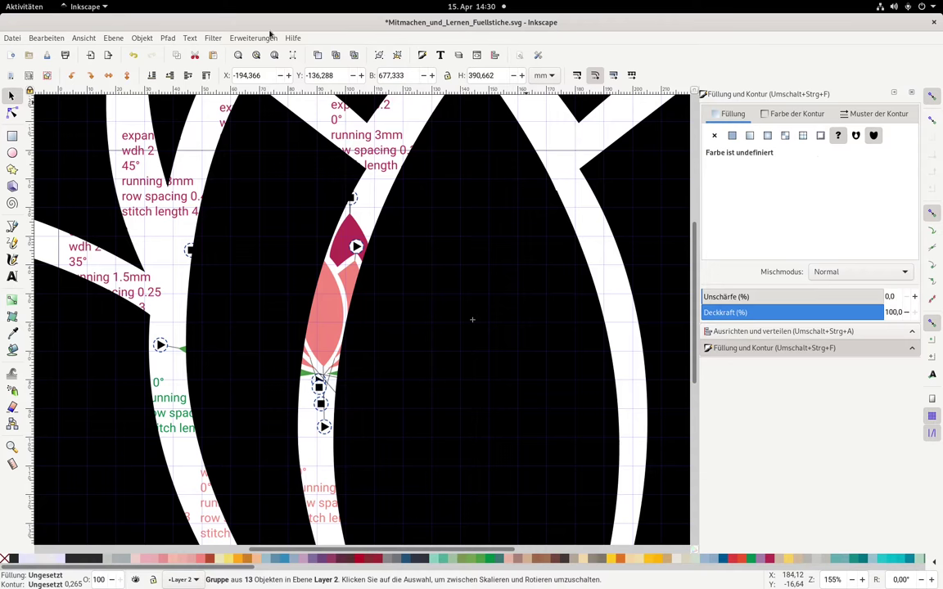
pyautogui.click(168, 39)
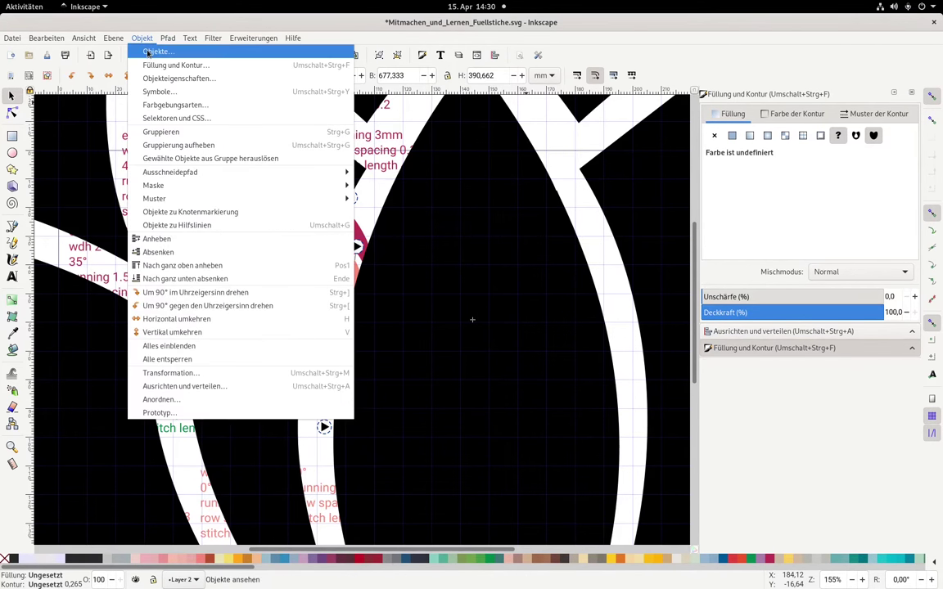
pyautogui.click(147, 53)
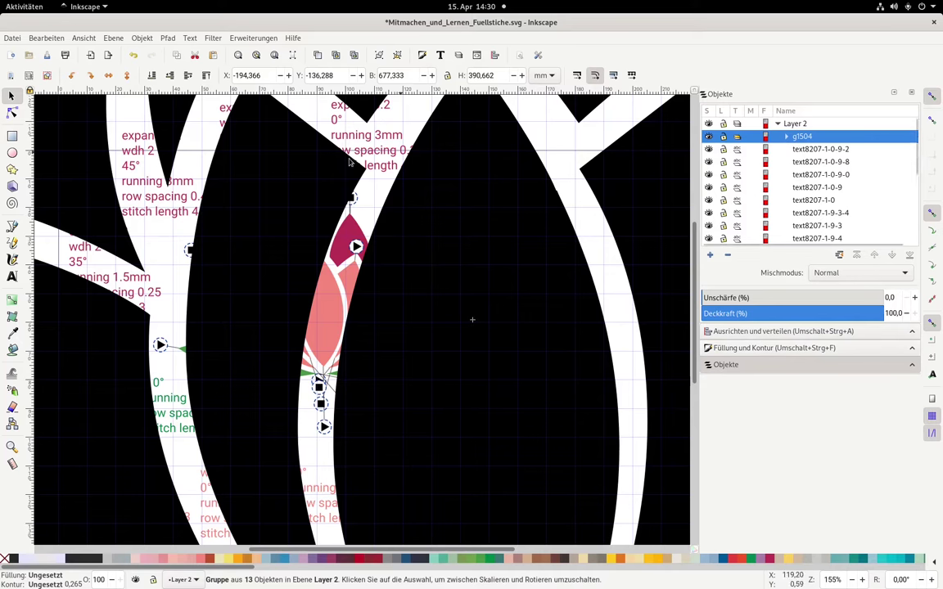
# - Add a new layer named Layer 3 above Layer 2
pyautogui.click(799, 125)
pyautogui.click(802, 141)
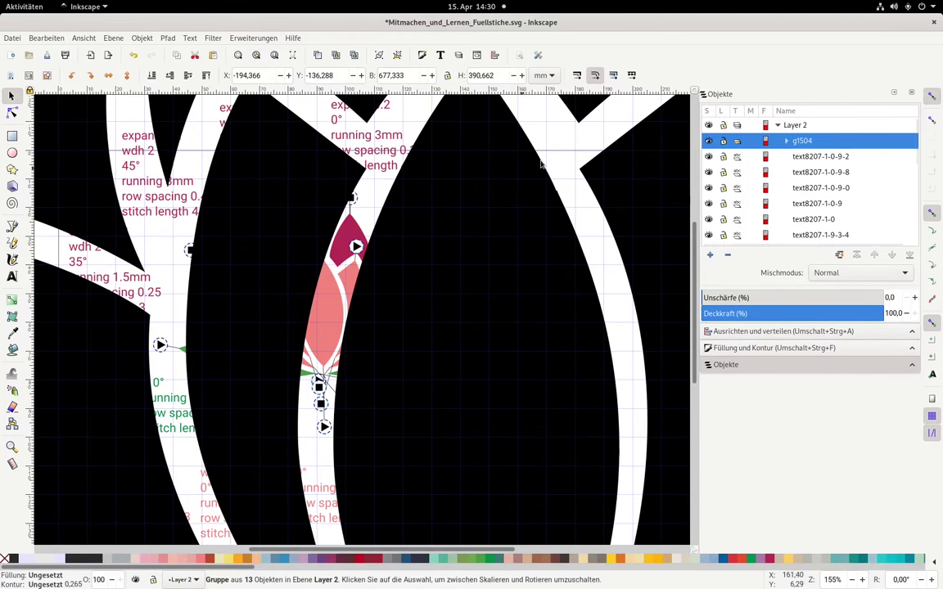
pyautogui.click(793, 127)
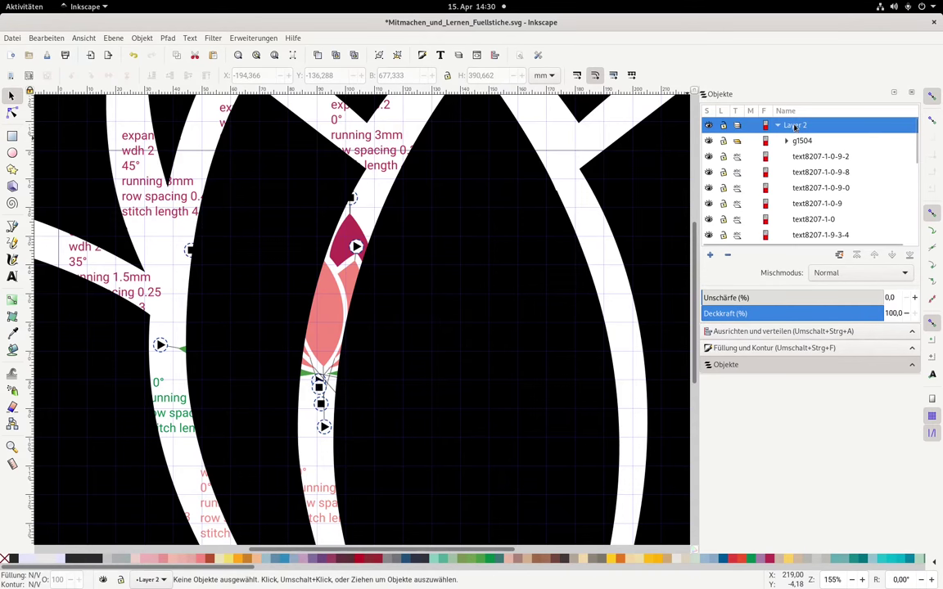
pyautogui.click(543, 200)
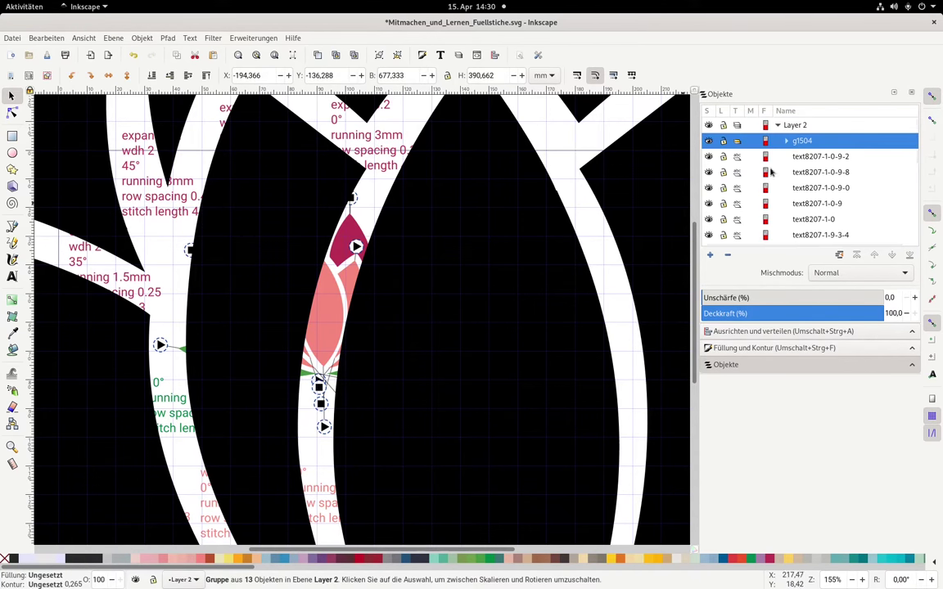
pyautogui.click(803, 127)
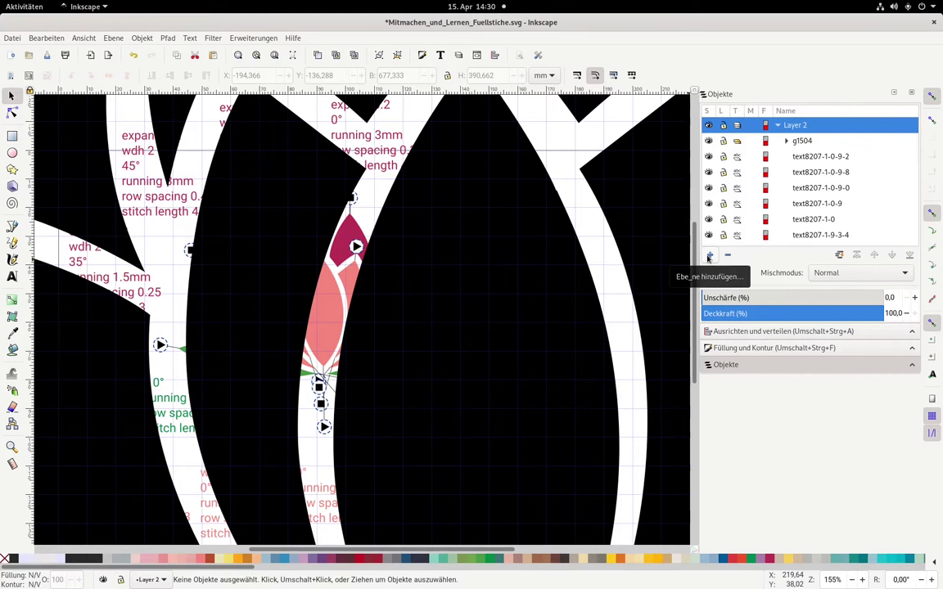
pyautogui.click(710, 255)
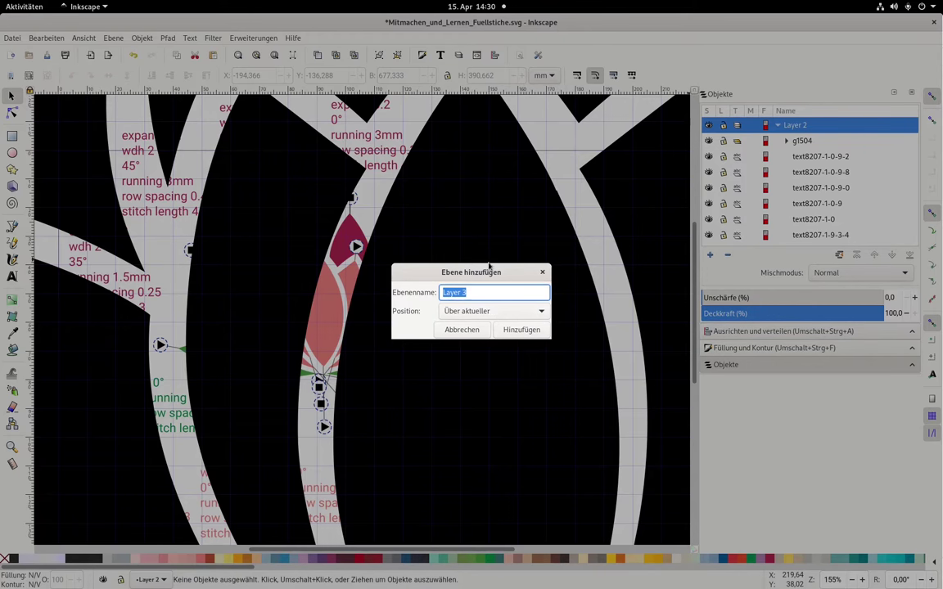
pyautogui.click(521, 330)
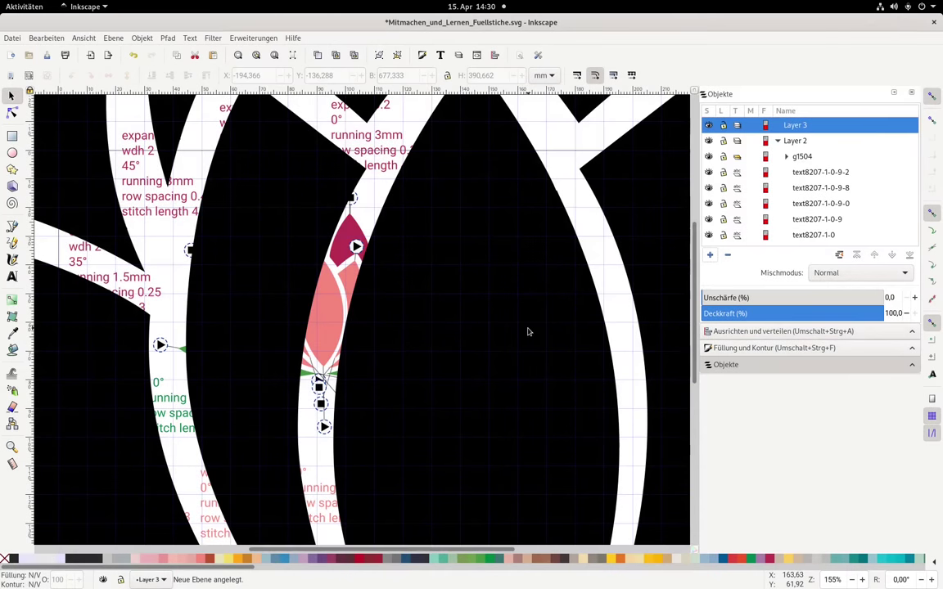
# - Move the black lotus group g1504 out of Layer 2 and into Layer 3
pyautogui.click(532, 230)
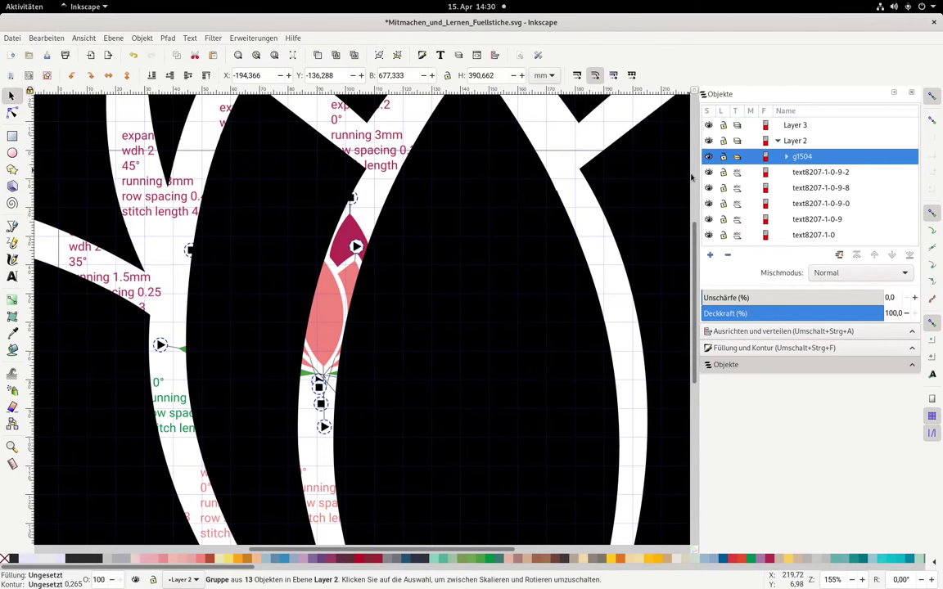
pyautogui.moveTo(518, 227); pyautogui.dragTo(564, 227)
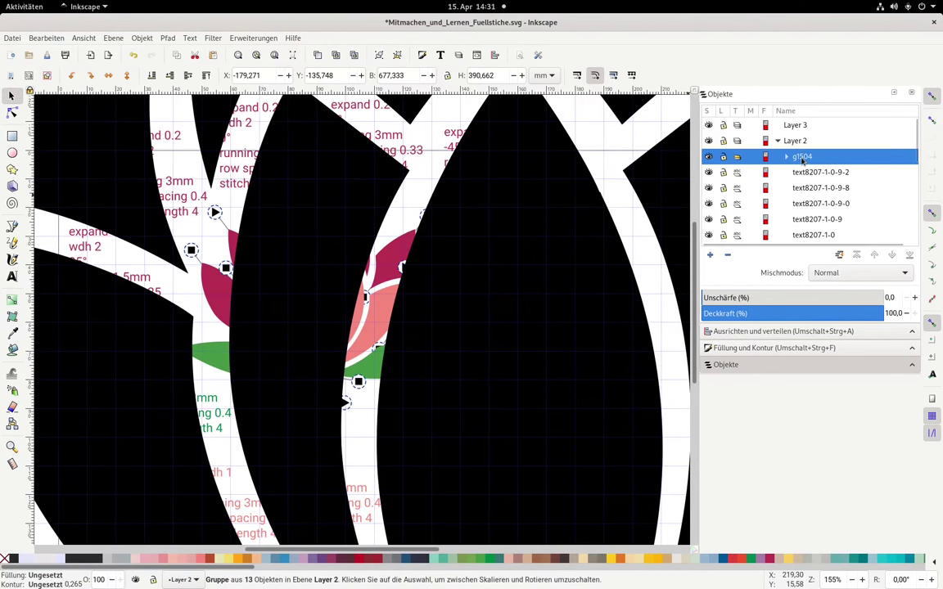
pyautogui.moveTo(807, 161); pyautogui.dragTo(807, 136)
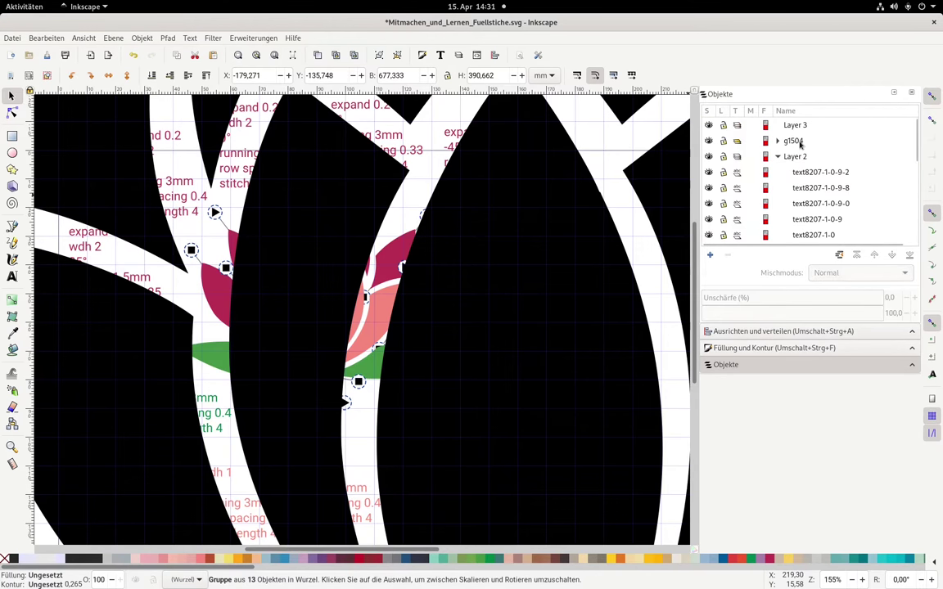
pyautogui.click(794, 142)
pyautogui.moveTo(791, 144); pyautogui.dragTo(883, 129)
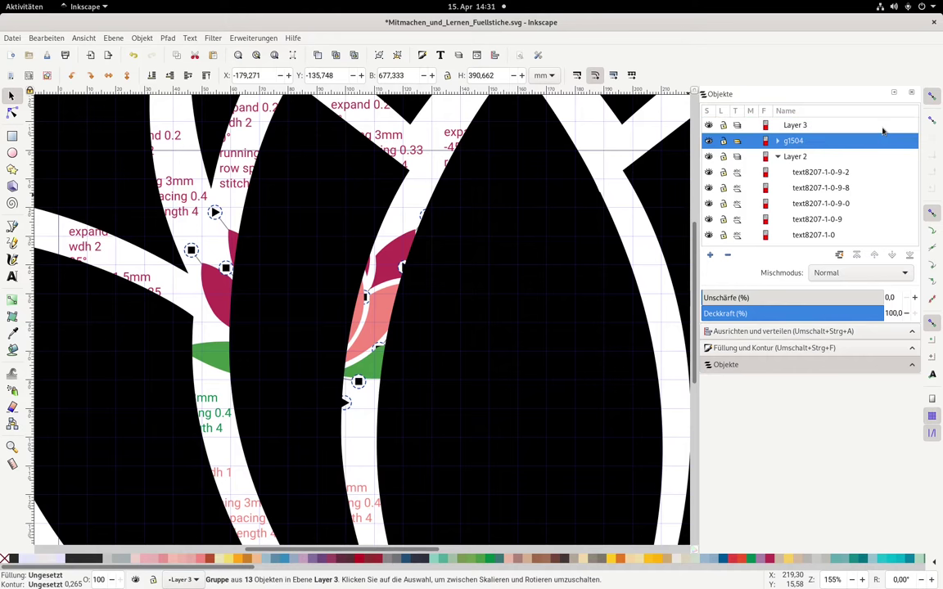
pyautogui.click(795, 142)
pyautogui.click(802, 143)
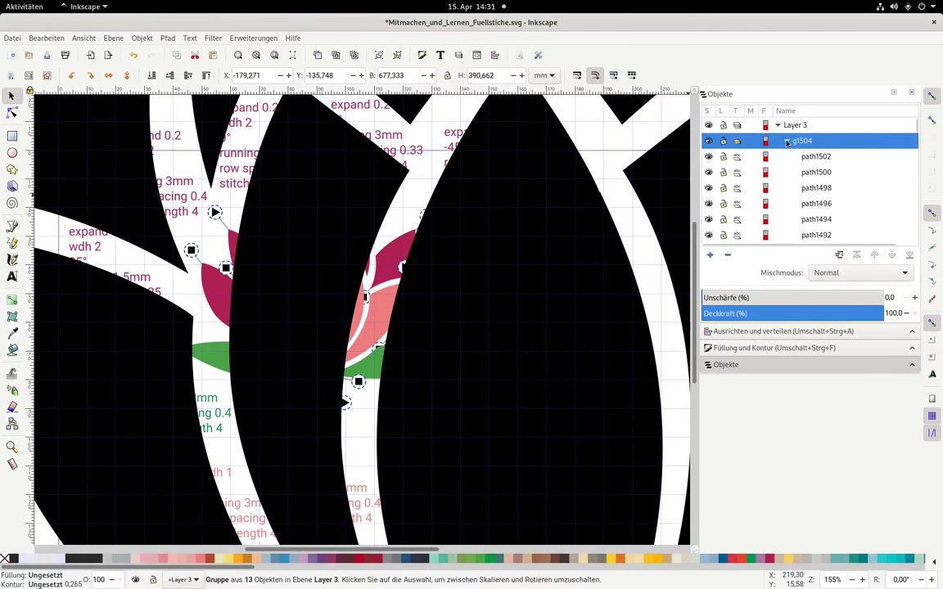
pyautogui.click(801, 144)
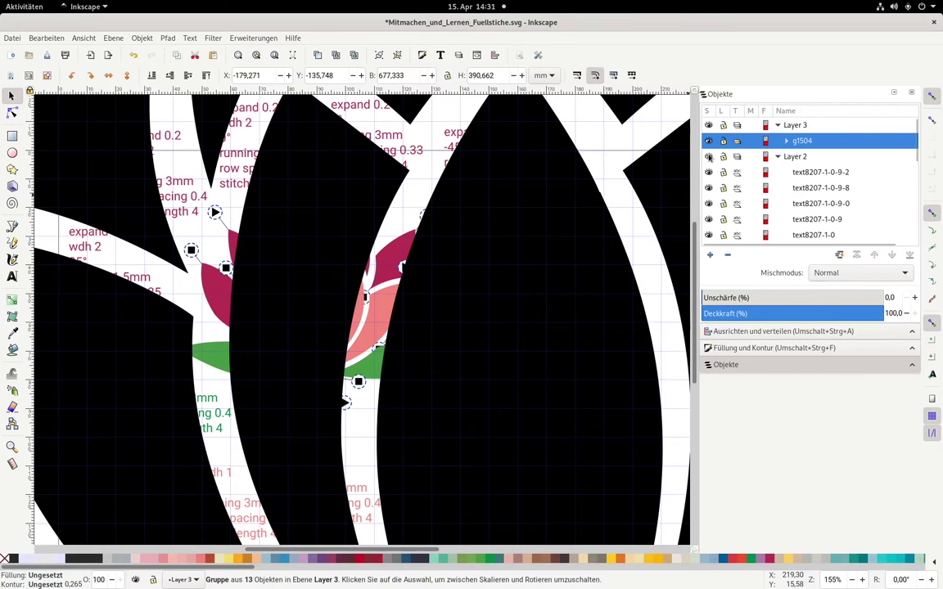
# - Hide Layer 2 and scale the lotus group to a width of 100 mm with its proportions locked
pyautogui.click(709, 156)
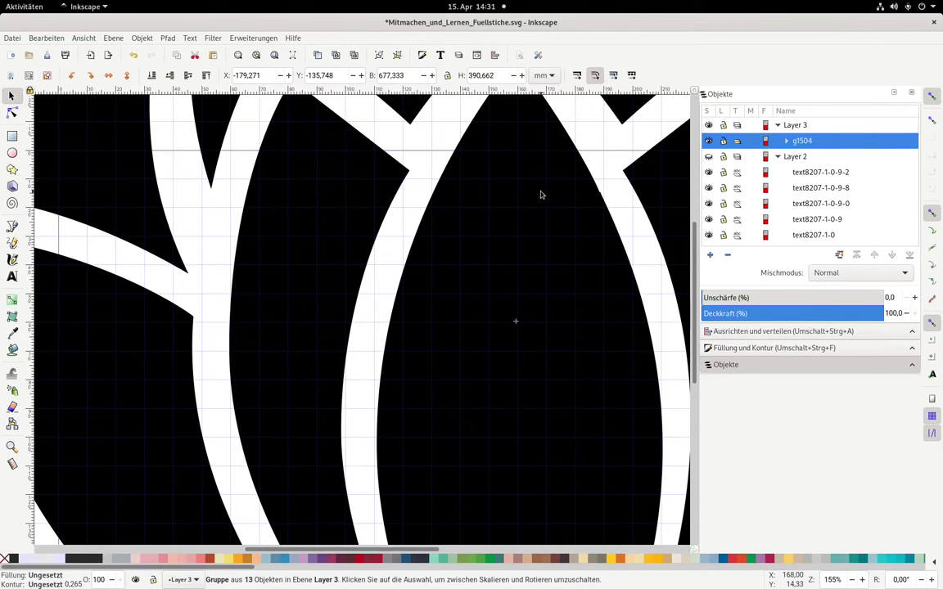
pyautogui.click(380, 75)
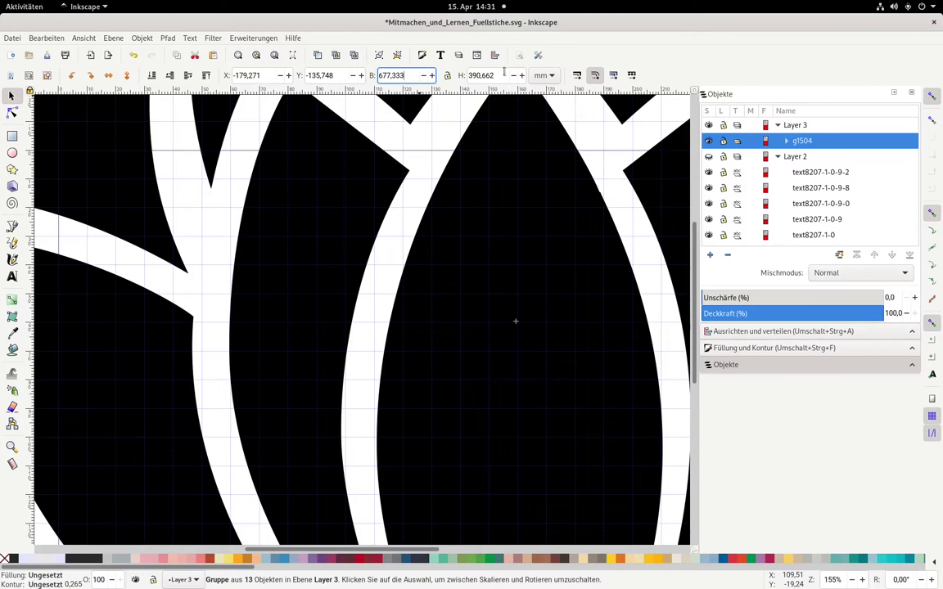
pyautogui.click(447, 75)
pyautogui.doubleClick(407, 76)
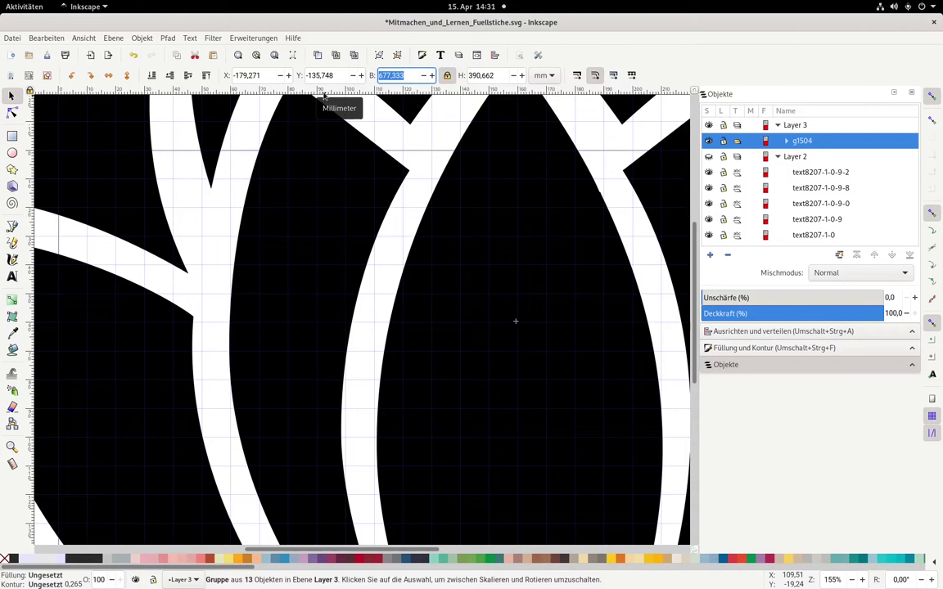
pyautogui.write('100')
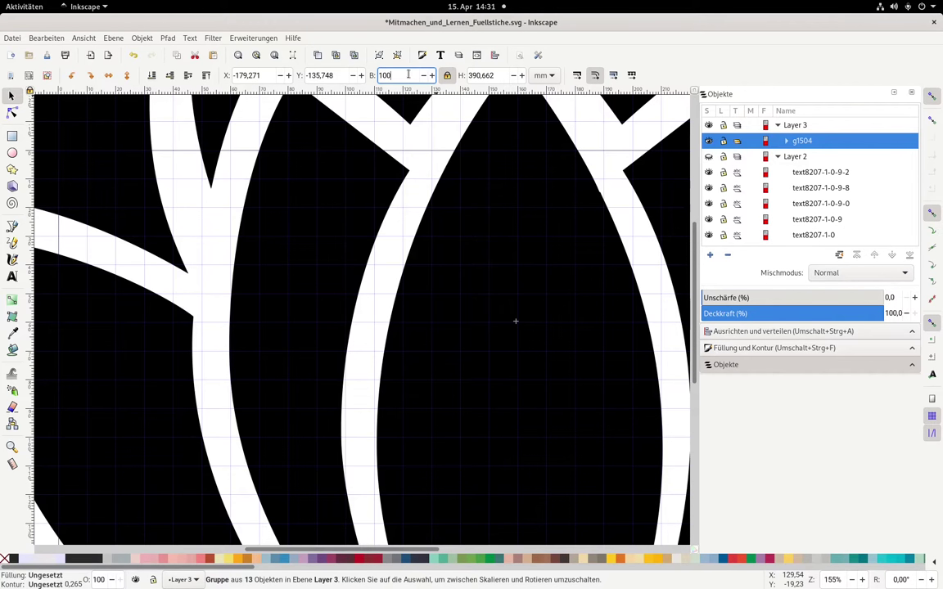
pyautogui.press('Return')
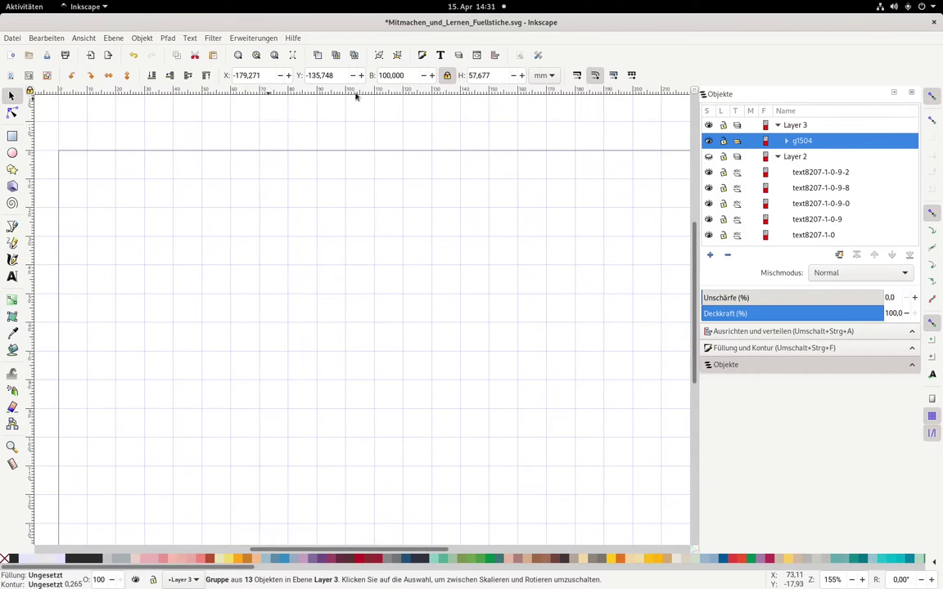
# - Centre the lotus group horizontally and vertically relative to the page
pyautogui.click(256, 56)
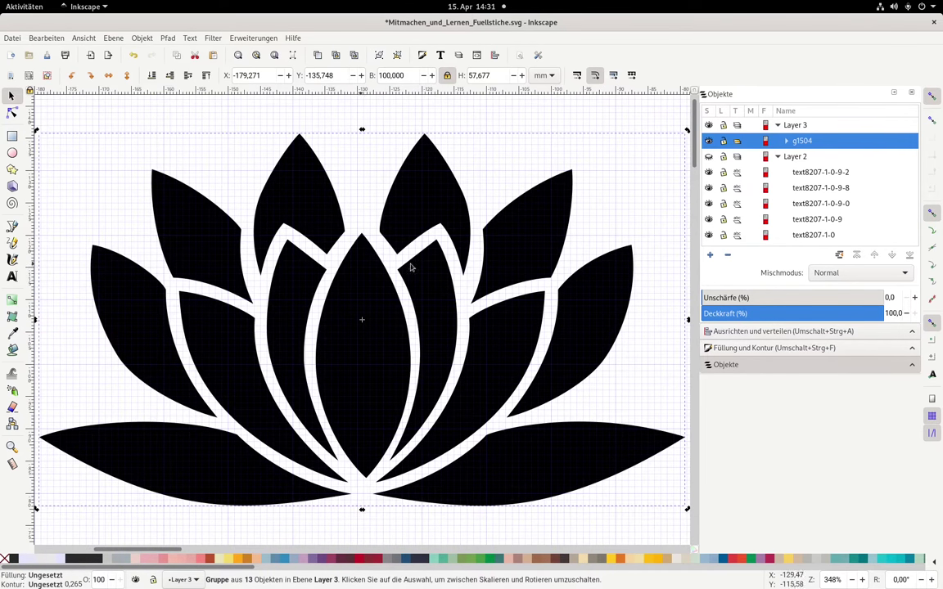
pyautogui.click(436, 133)
pyautogui.click(426, 176)
pyautogui.click(768, 331)
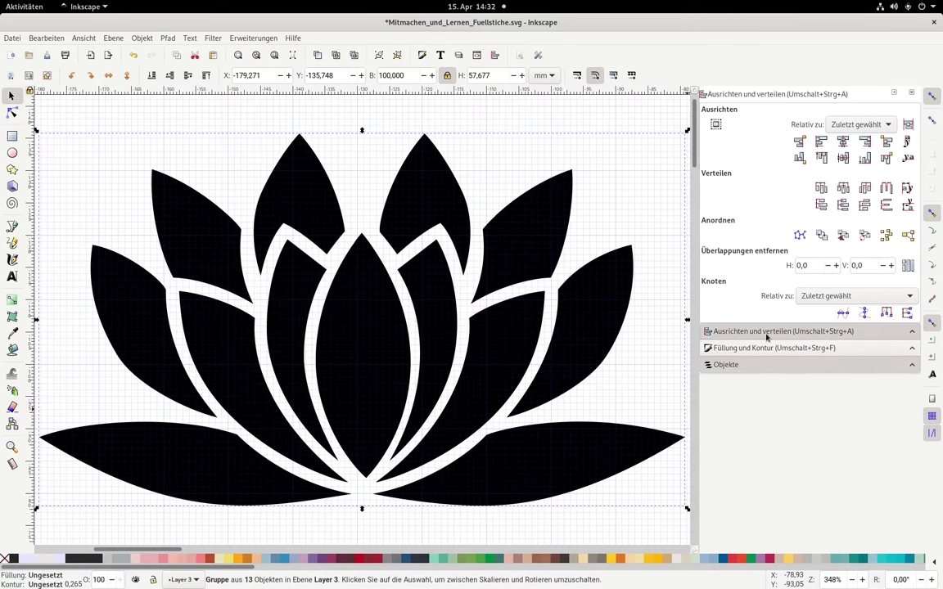
pyautogui.click(855, 123)
pyautogui.click(852, 187)
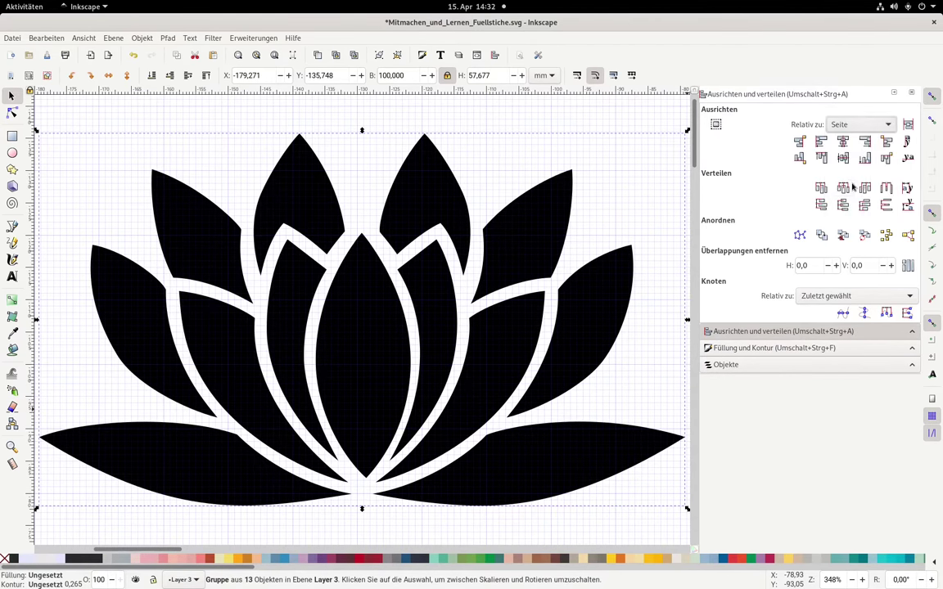
pyautogui.click(842, 143)
pyautogui.click(842, 157)
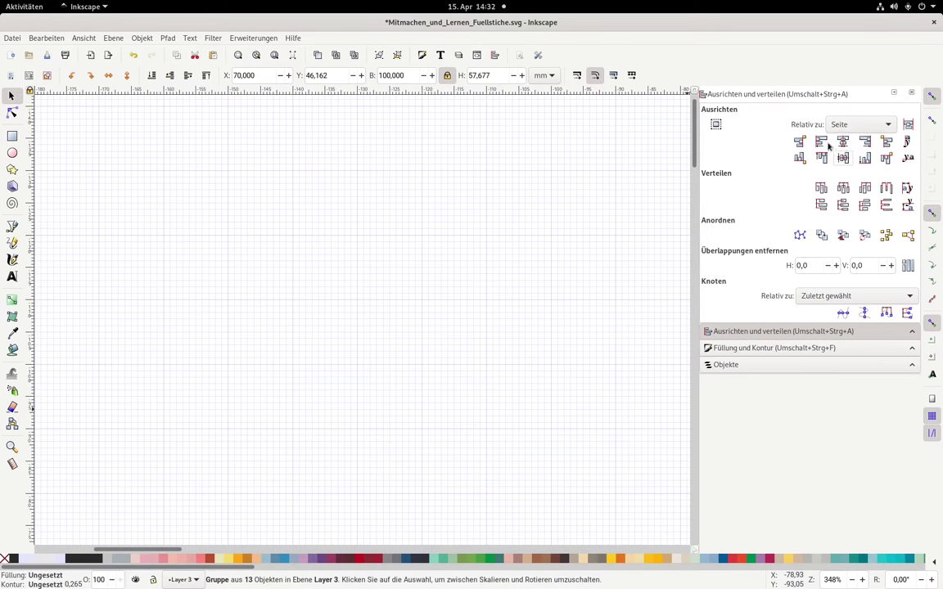
pyautogui.click(275, 56)
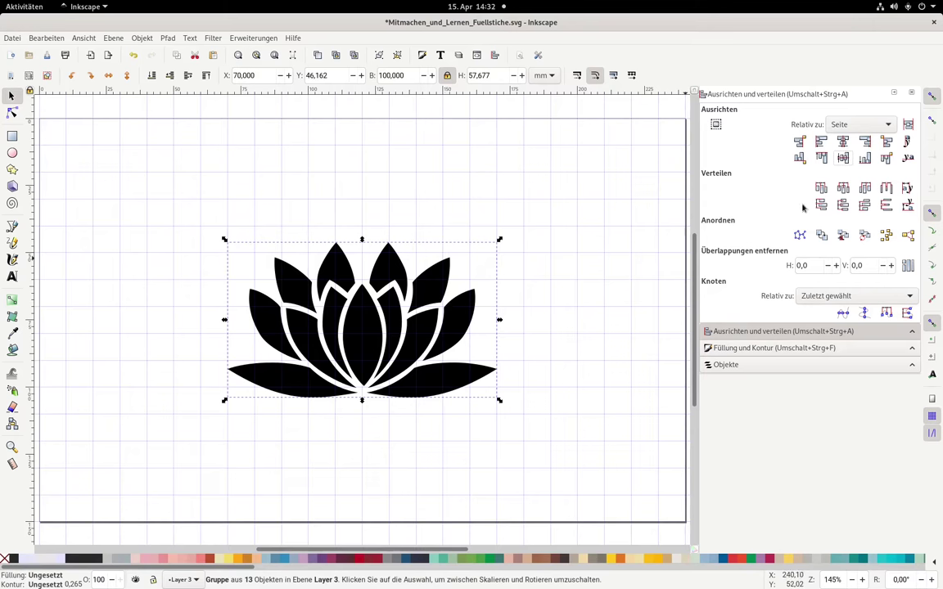
# - Toggle Layer 2's visibility to compare the coloured template with the black lotus, leaving the layer hidden
pyautogui.click(781, 365)
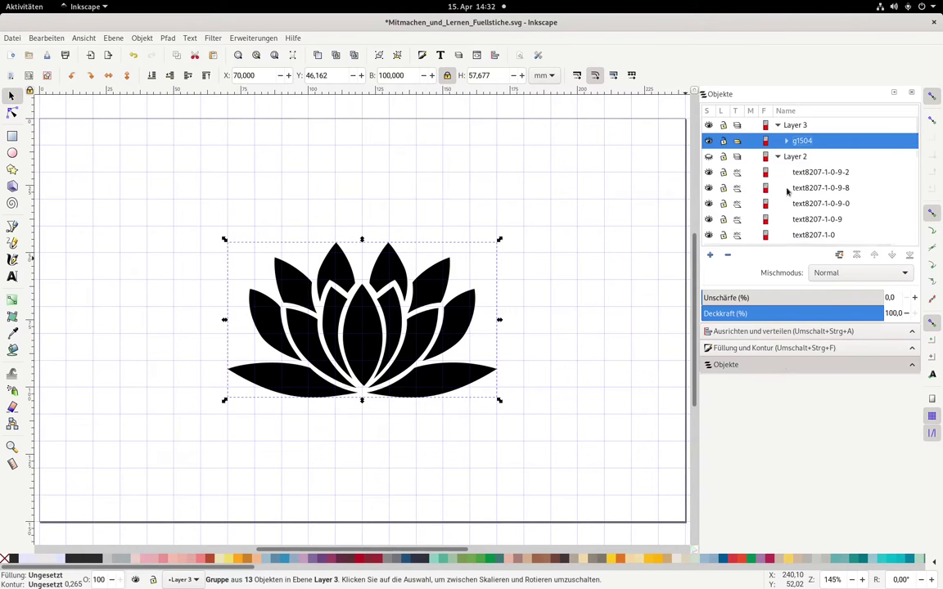
pyautogui.click(709, 157)
pyautogui.click(709, 156)
pyautogui.click(709, 157)
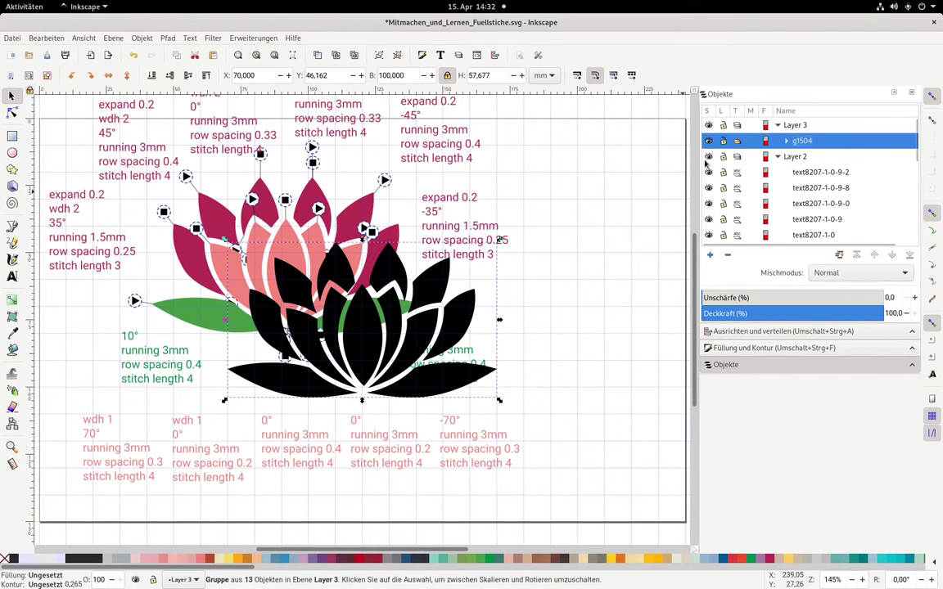
pyautogui.click(709, 156)
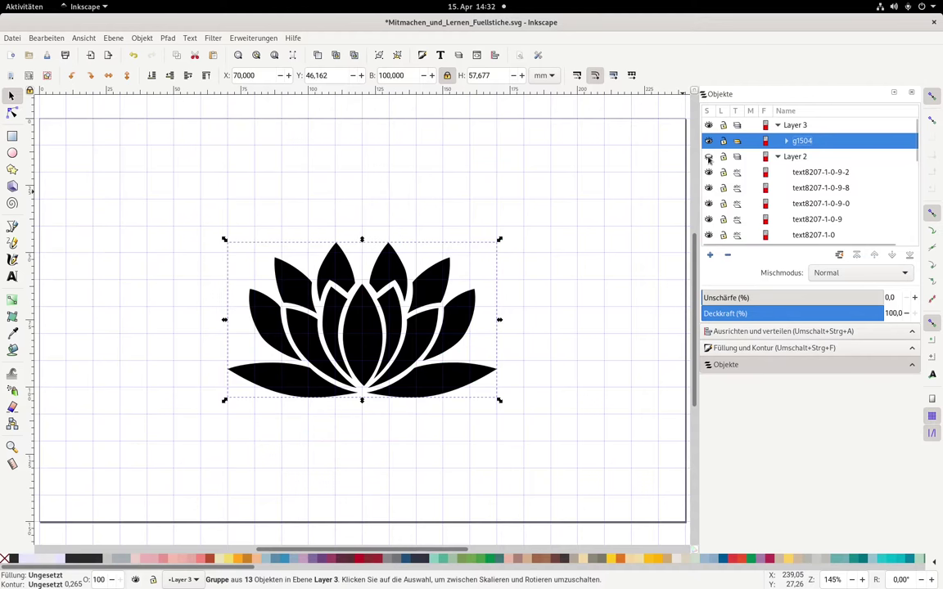
# - Ungroup the black lotus on Layer 3 into its individual petal paths
pyautogui.click(550, 251)
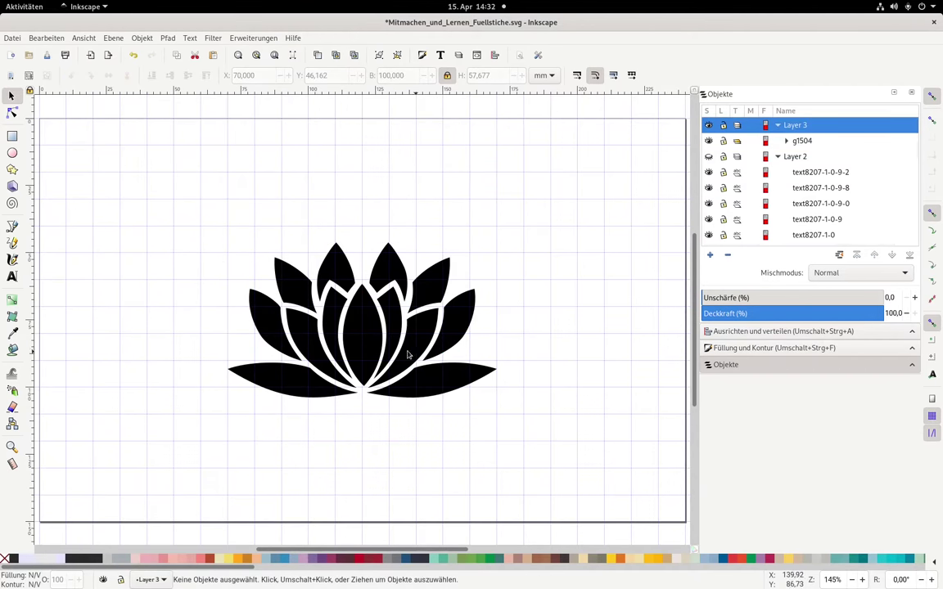
pyautogui.click(370, 329)
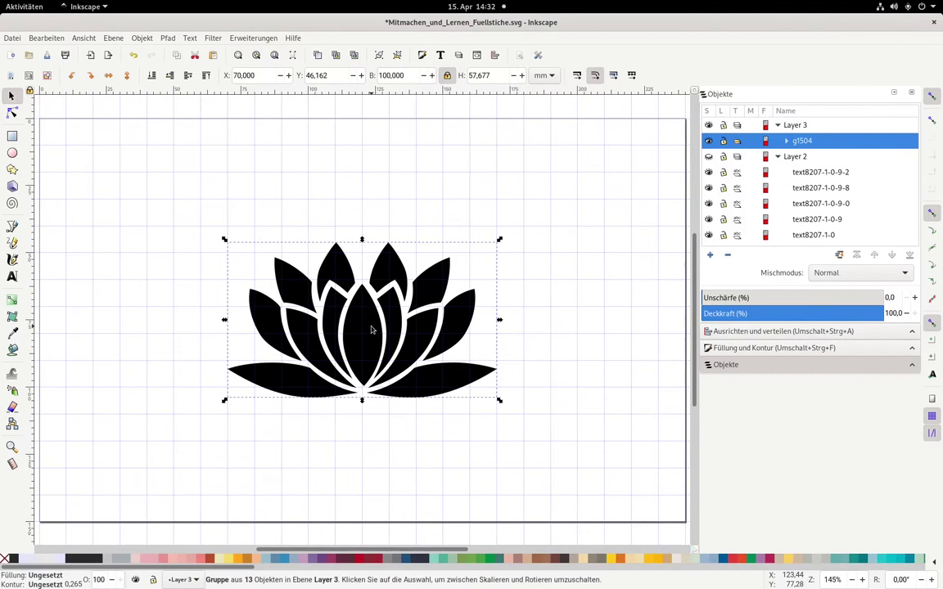
pyautogui.click(787, 141)
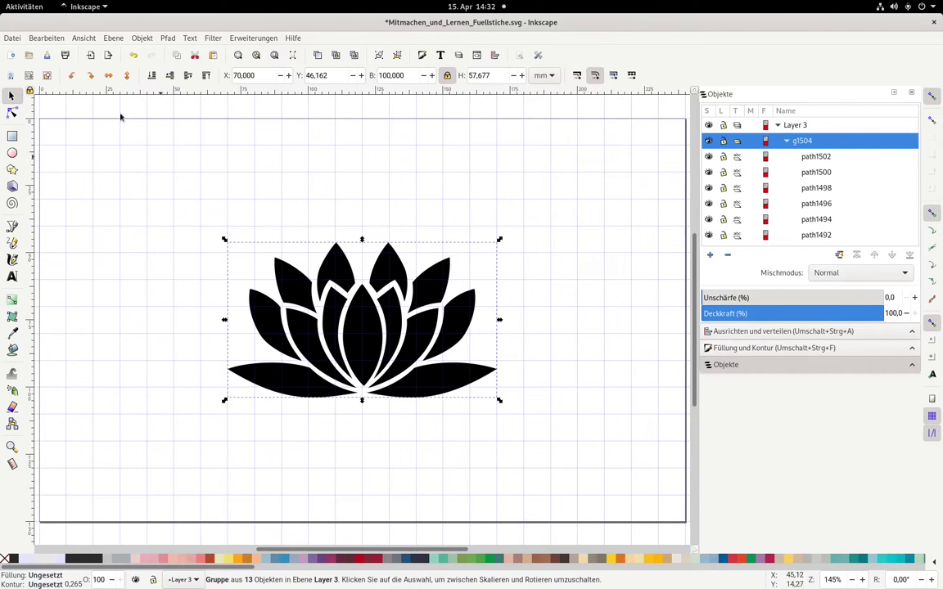
pyautogui.click(140, 38)
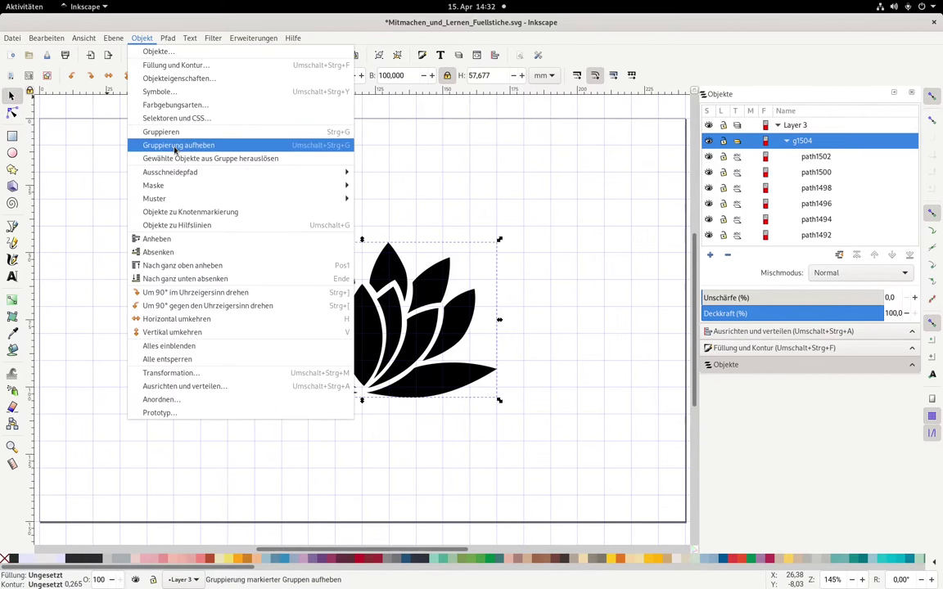
pyautogui.click(337, 147)
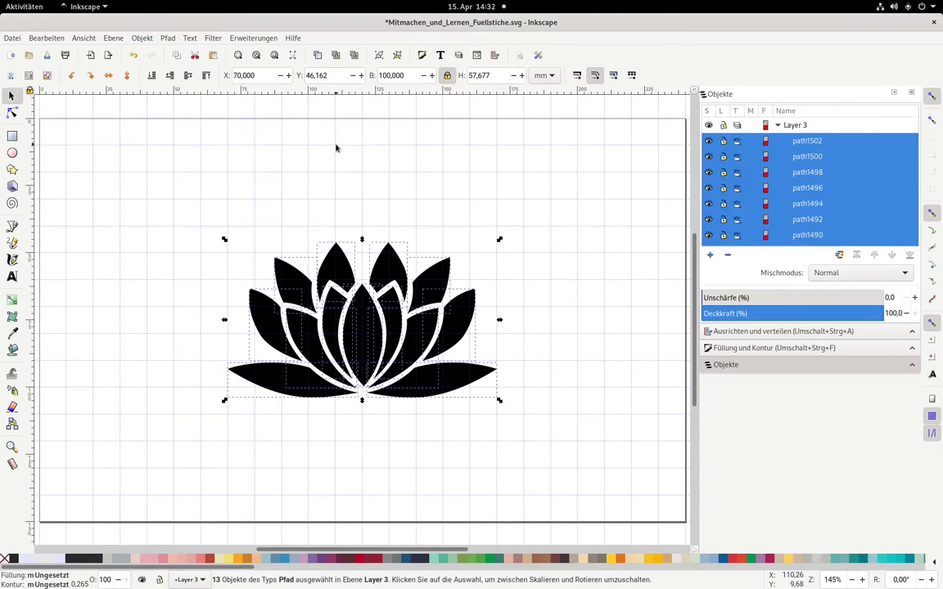
pyautogui.click(134, 36)
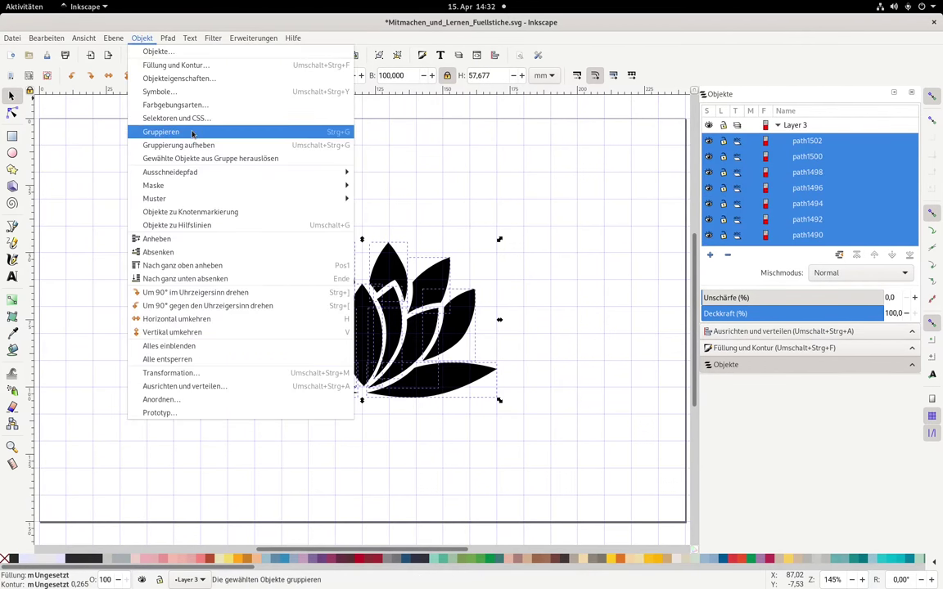
# - Select the two lowest outer petals of the lotus and give them a flat colour fill
pyautogui.click(474, 141)
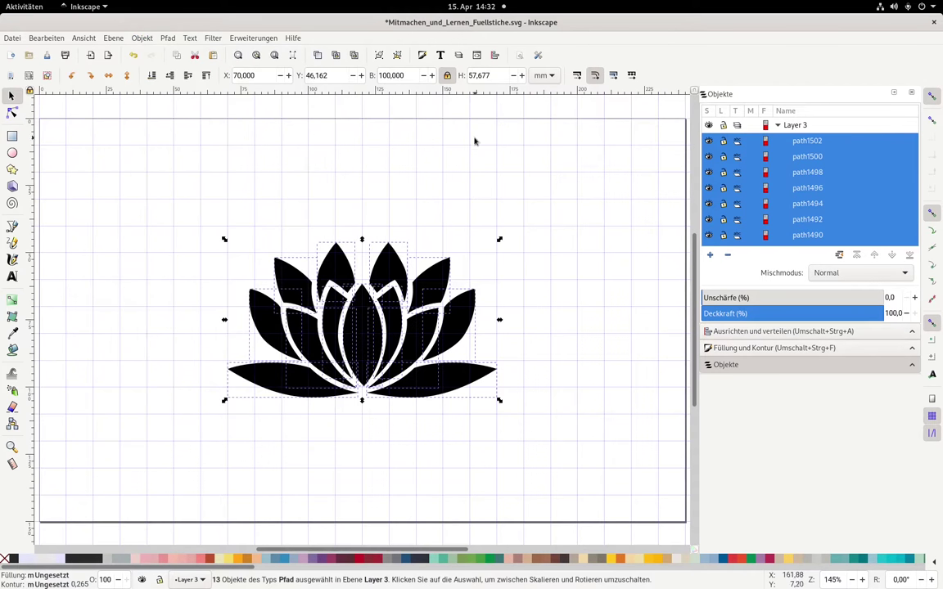
pyautogui.click(212, 352)
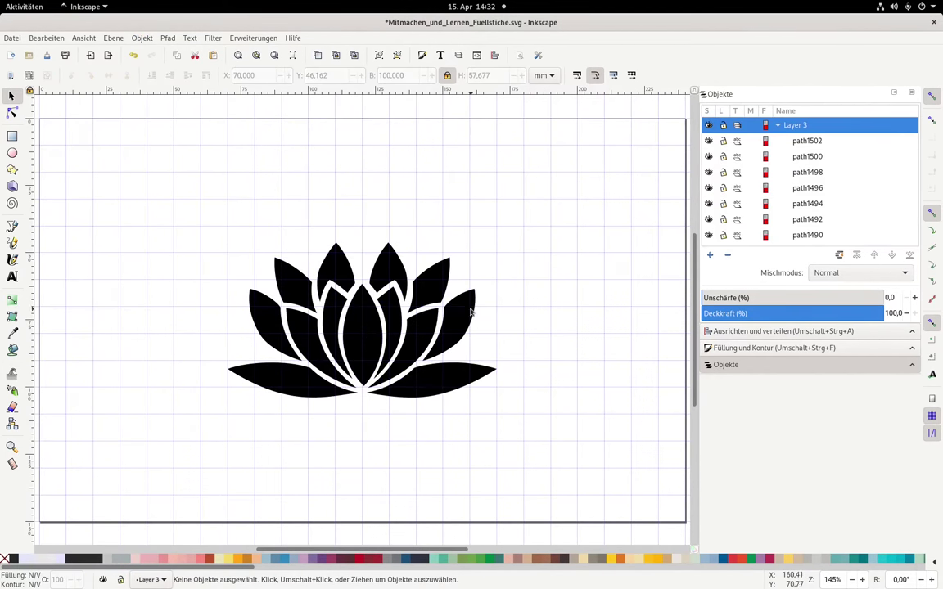
pyautogui.click(762, 348)
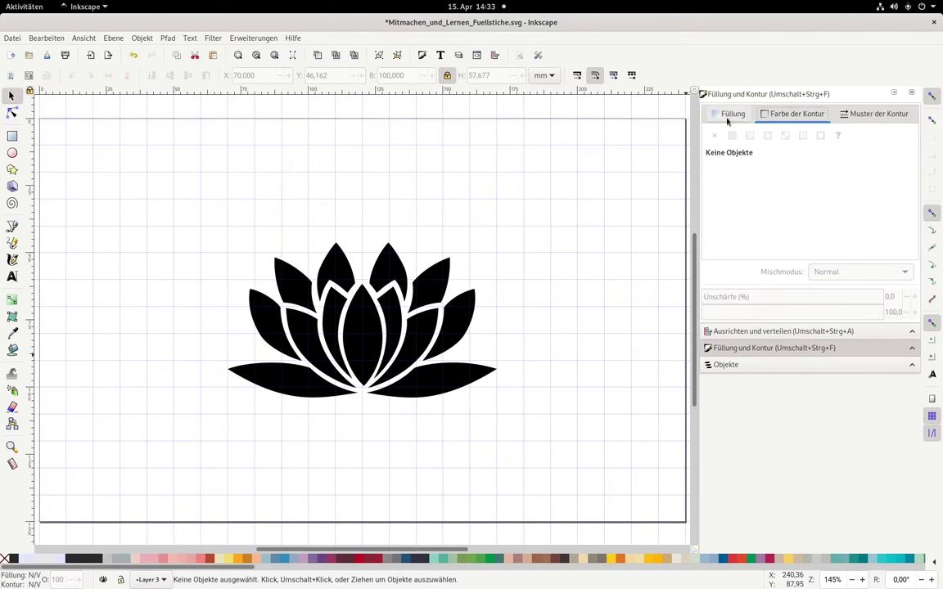
pyautogui.click(879, 113)
pyautogui.click(729, 115)
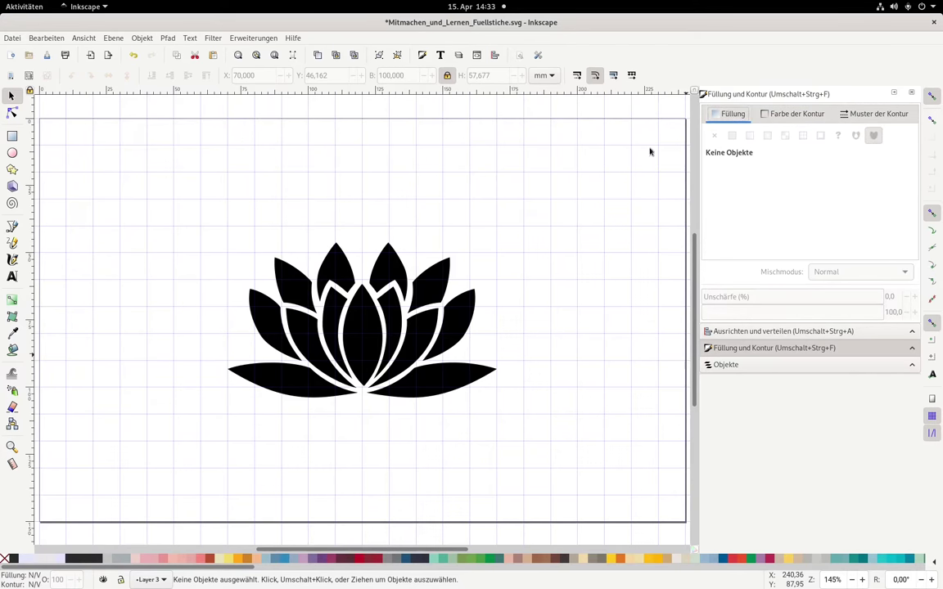
pyautogui.click(272, 379)
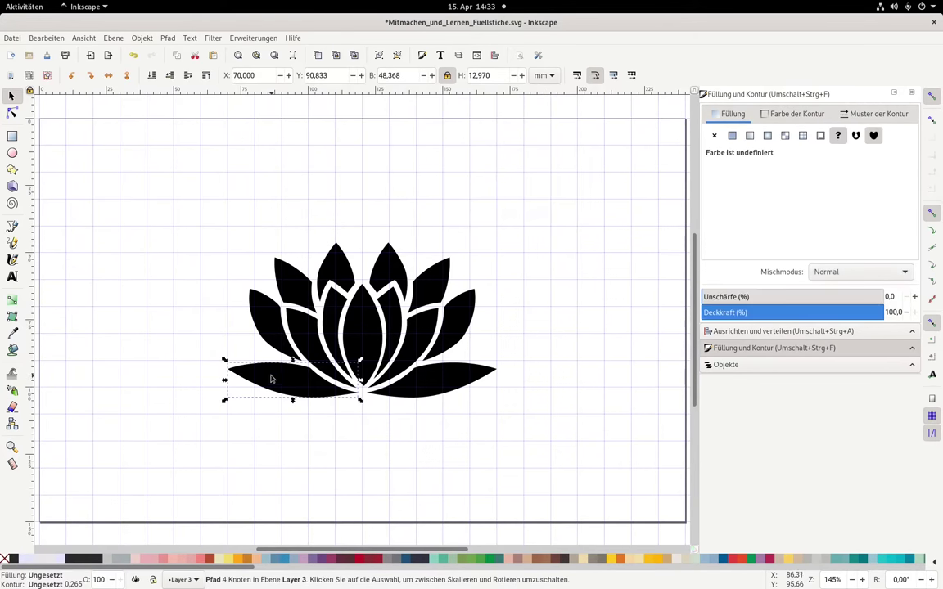
pyautogui.keyDown('shift'); pyautogui.click(448, 388); pyautogui.keyUp('shift')
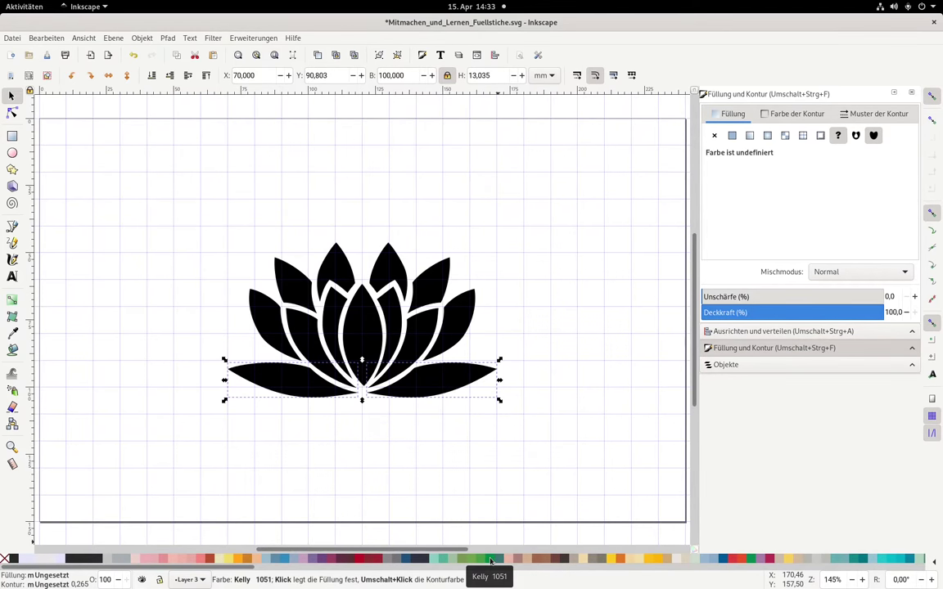
pyautogui.click(732, 135)
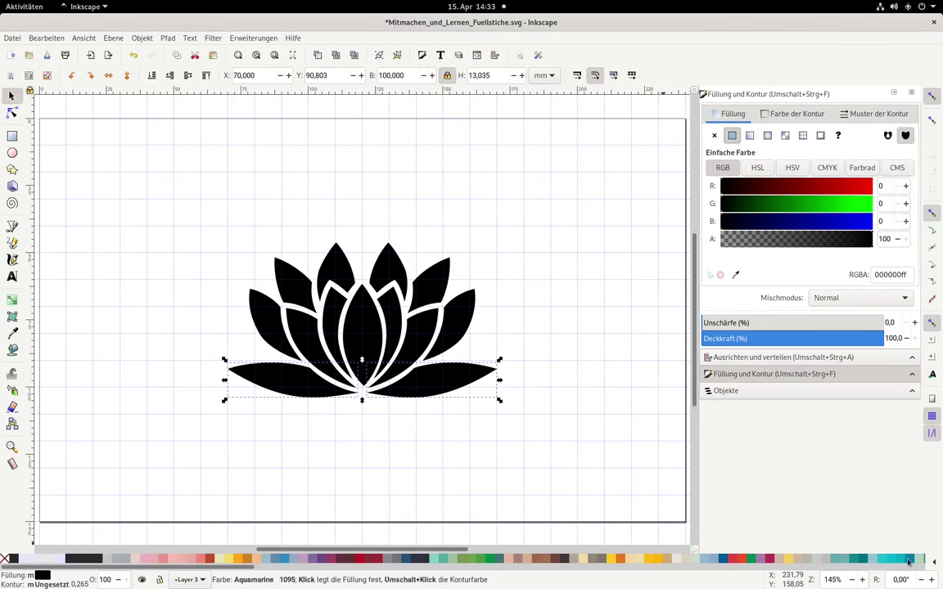
# - Look through the available Ink/Stitch thread colour palettes, keeping Madeira Rayon active
pyautogui.click(936, 564)
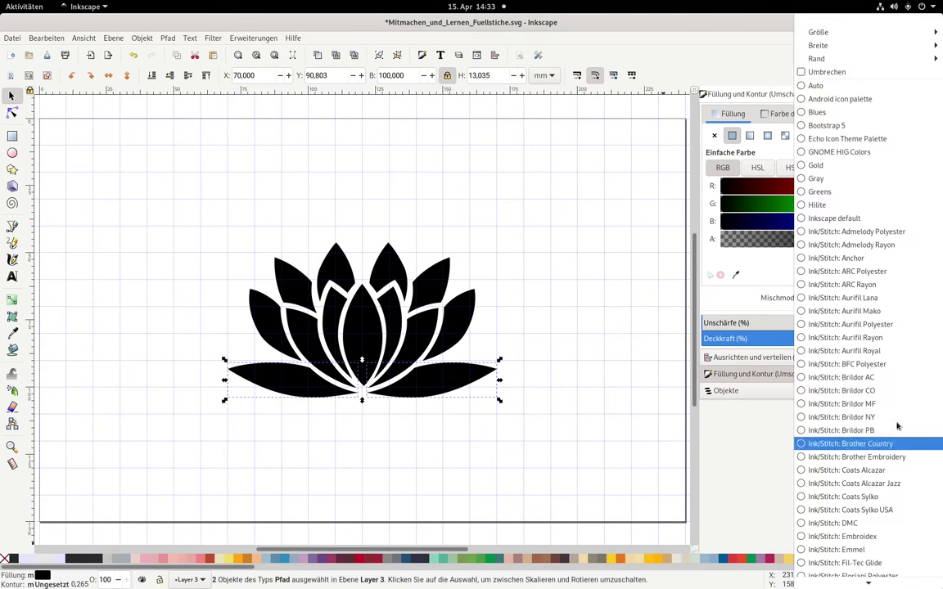
pyautogui.scroll(-6, 876, 483)
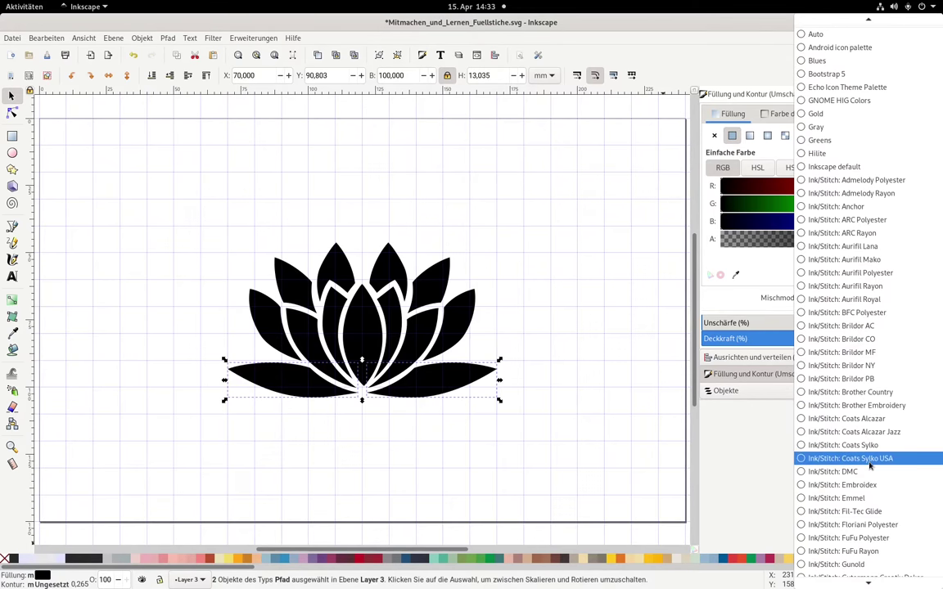
pyautogui.scroll(-4, 867, 478)
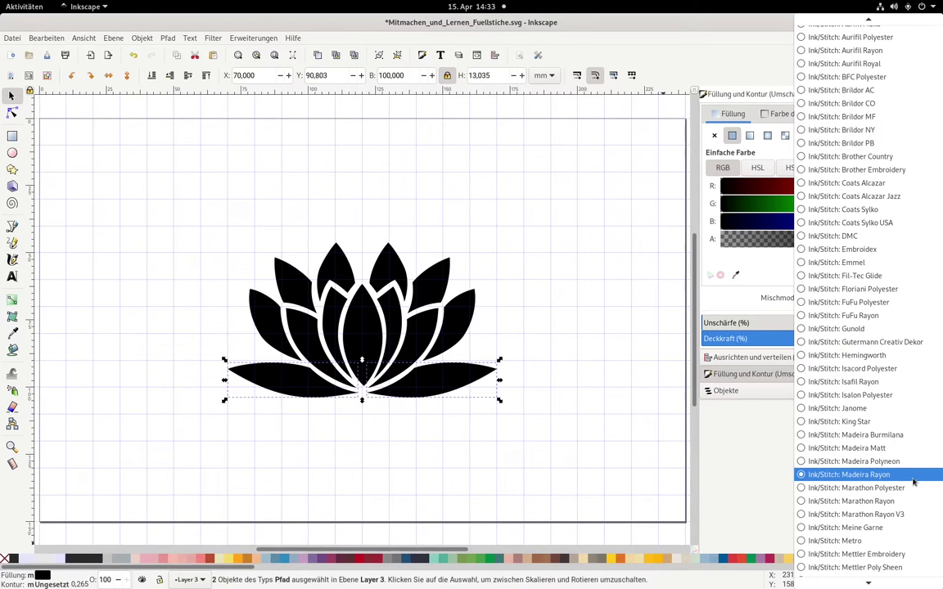
pyautogui.click(733, 543)
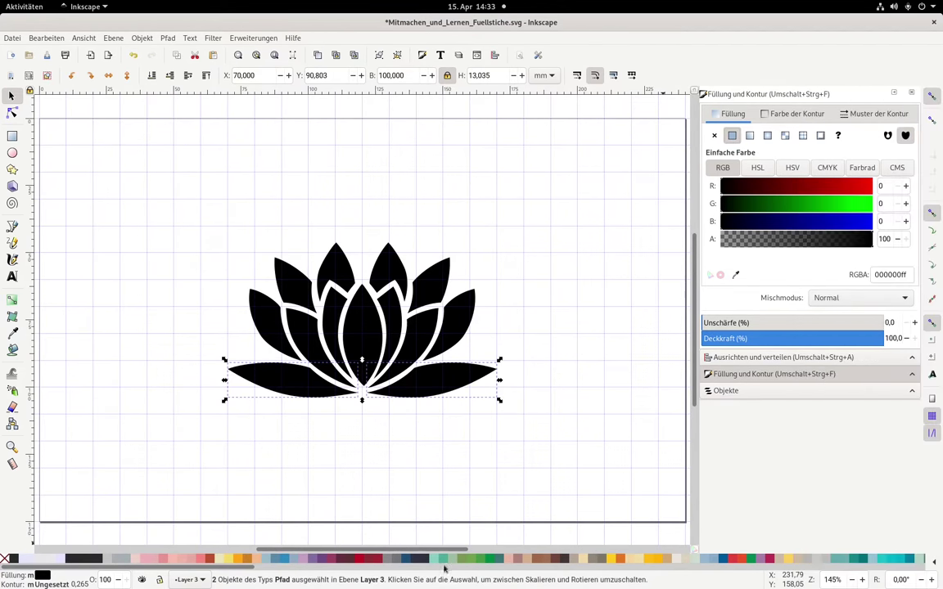
# - Fill the two lowest outer petals with green (459645) and set their stroke to none
pyautogui.click(480, 559)
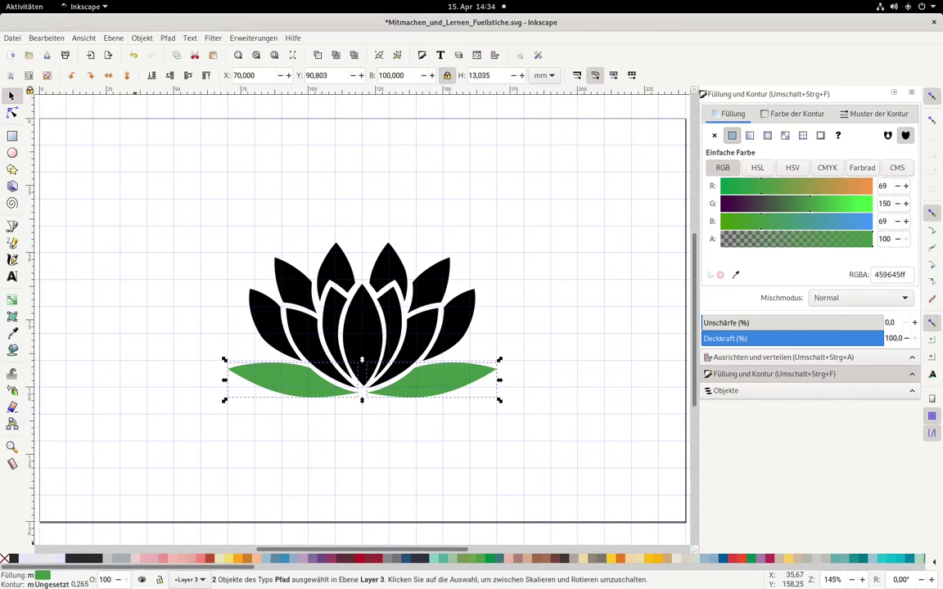
pyautogui.click(792, 114)
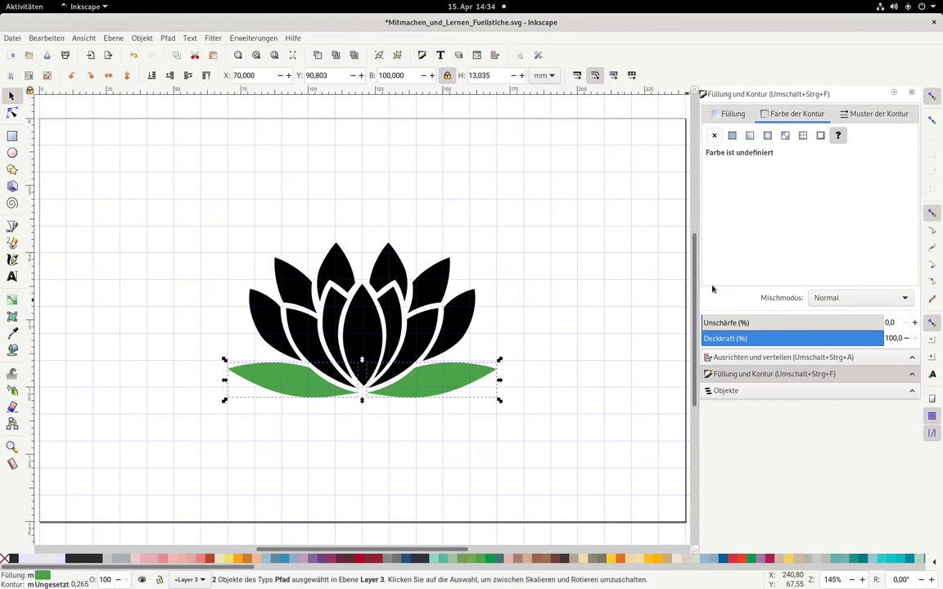
pyautogui.click(715, 136)
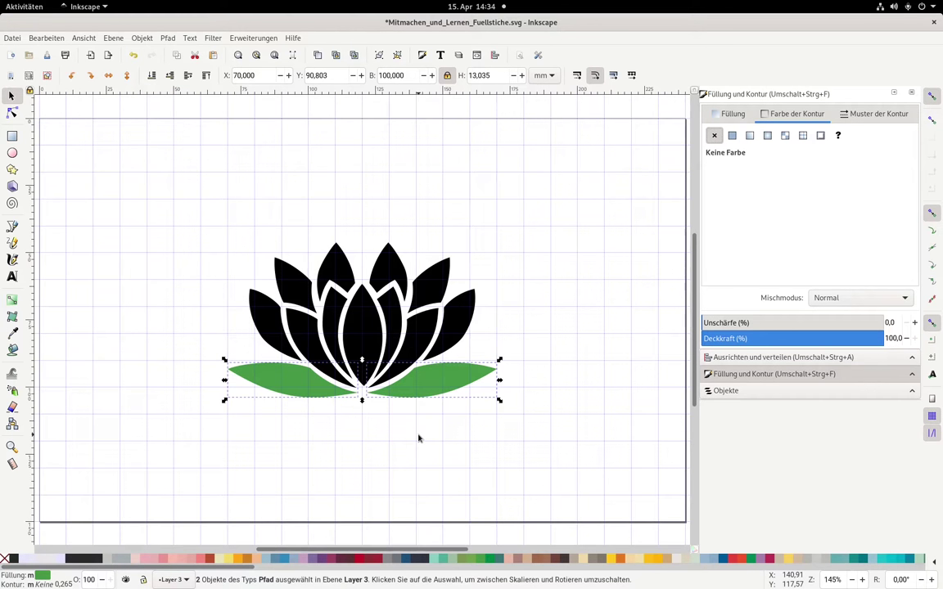
# - Fill the six outer upper petals of the lotus with dark crimson from the thread palette
pyautogui.click(266, 314)
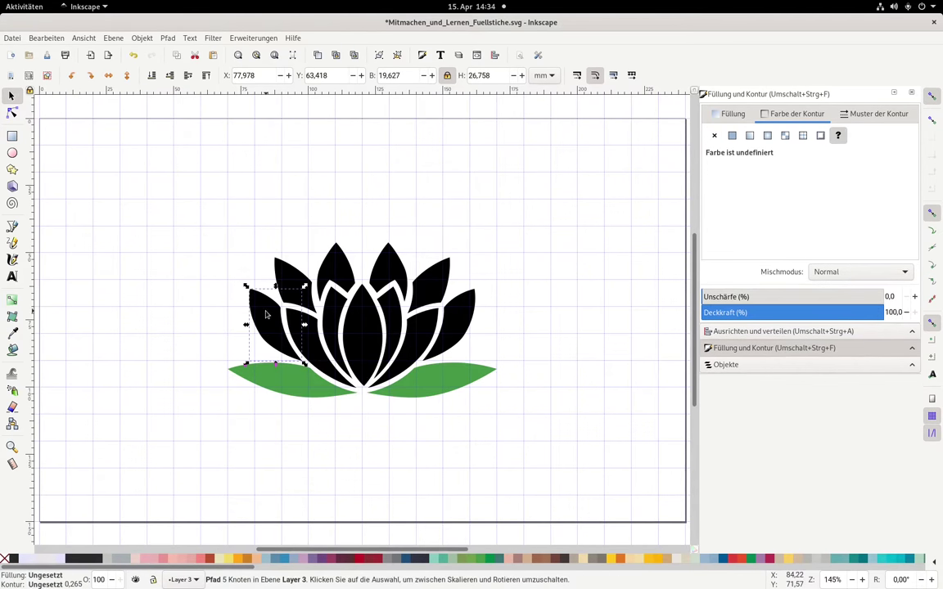
pyautogui.keyDown('shift'); pyautogui.click(292, 272); pyautogui.keyUp('shift')
pyautogui.keyDown('shift'); pyautogui.click(336, 266); pyautogui.keyUp('shift')
pyautogui.keyDown('shift'); pyautogui.click(387, 264); pyautogui.keyUp('shift')
pyautogui.keyDown('shift'); pyautogui.click(432, 287); pyautogui.keyUp('shift')
pyautogui.keyDown('shift'); pyautogui.click(477, 321); pyautogui.keyUp('shift')
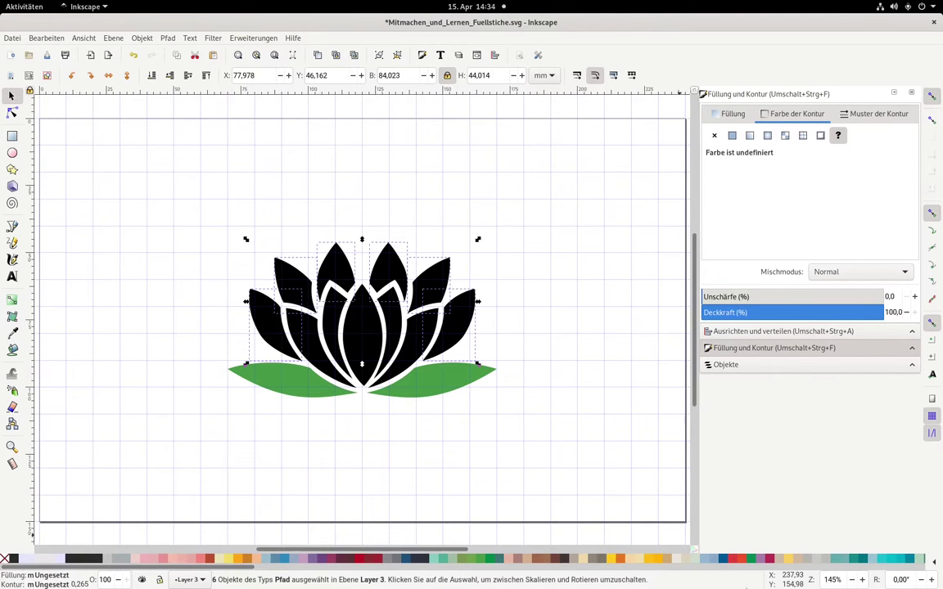
pyautogui.click(769, 558)
# - Fill the five inner petals of the lotus with salmon pink from the thread palette
pyautogui.click(286, 310)
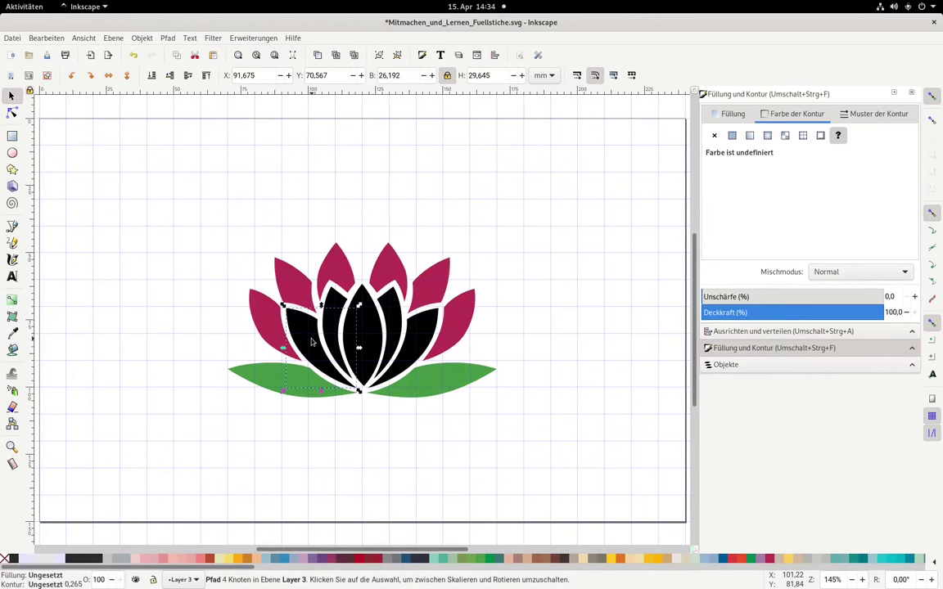
pyautogui.keyDown('shift'); pyautogui.click(329, 278); pyautogui.keyUp('shift')
pyautogui.keyDown('shift'); pyautogui.click(382, 308); pyautogui.keyUp('shift')
pyautogui.keyDown('shift'); pyautogui.click(364, 299); pyautogui.keyUp('shift')
pyautogui.keyDown('shift'); pyautogui.click(418, 327); pyautogui.keyUp('shift')
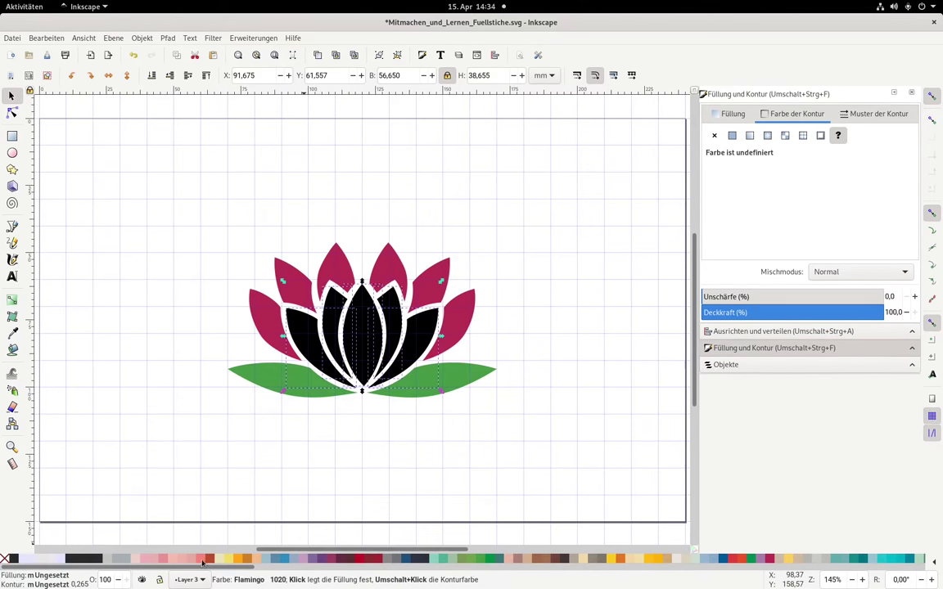
pyautogui.click(176, 558)
# - Select all the lotus petals and run the Ink/Stitch object troubleshooting on them
pyautogui.click(554, 483)
pyautogui.moveTo(146, 176)
pyautogui.mouseDown()
pyautogui.moveTo(564, 429)
pyautogui.moveTo(586, 455)
pyautogui.mouseUp()
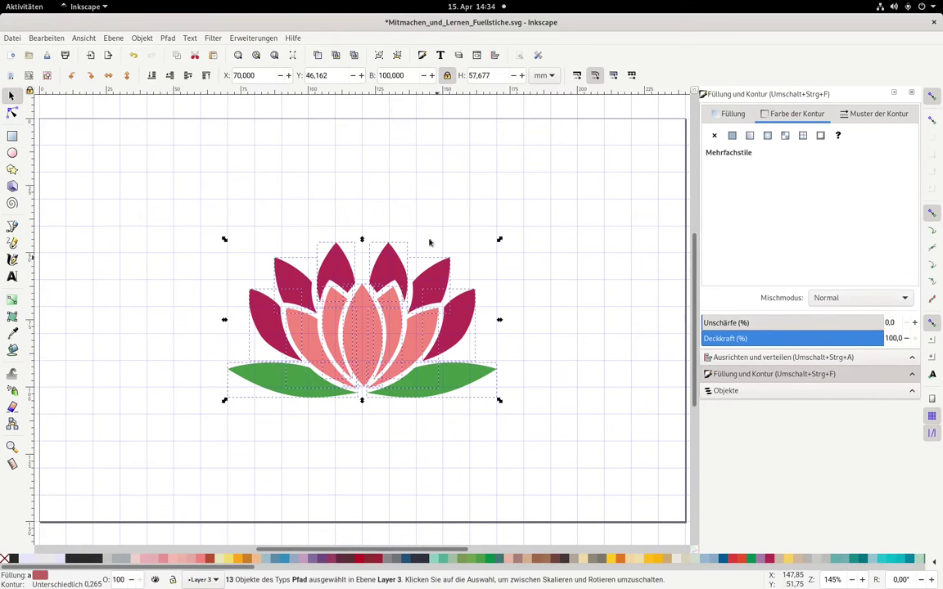
pyautogui.click(255, 38)
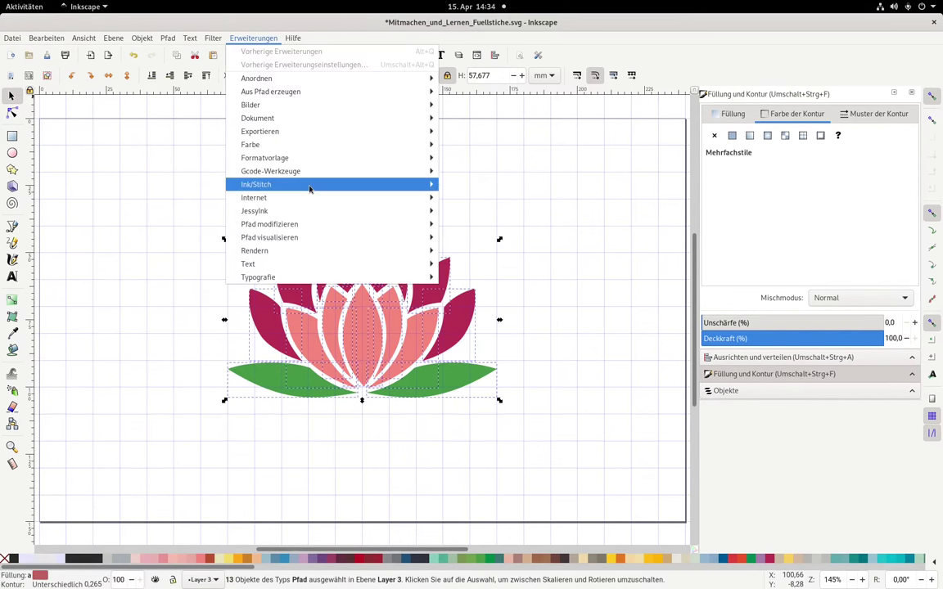
pyautogui.moveTo(311, 187)
pyautogui.moveTo(512, 201)
pyautogui.click(719, 212)
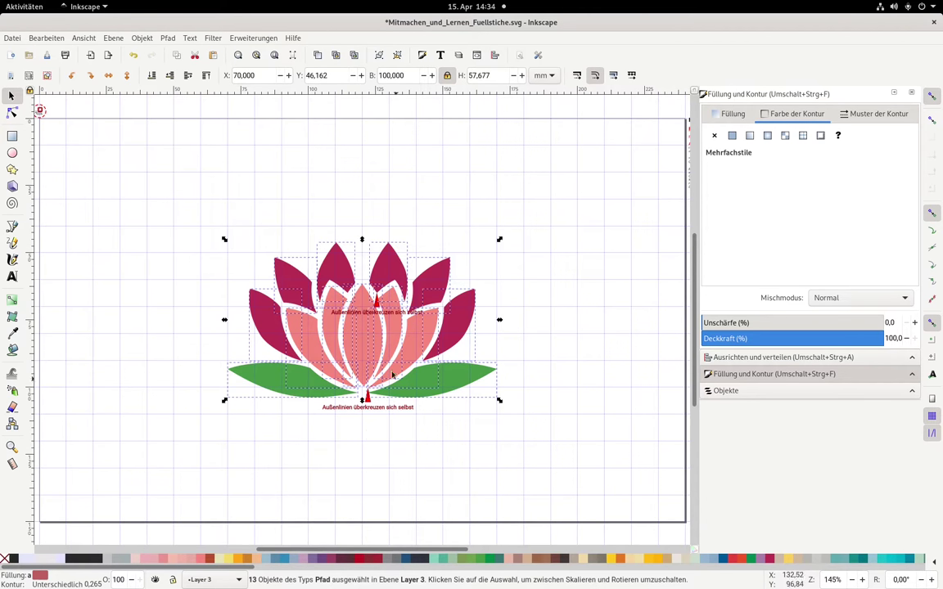
# - Adjust the nodes at the lower tip of the marked crimson petal to fix its self-crossing outline
pyautogui.click(397, 216)
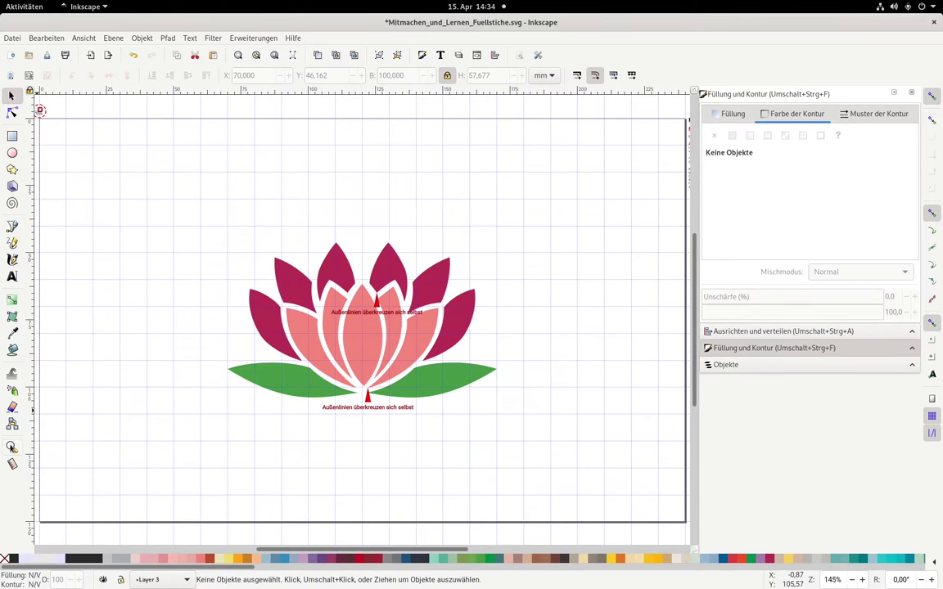
pyautogui.click(11, 446)
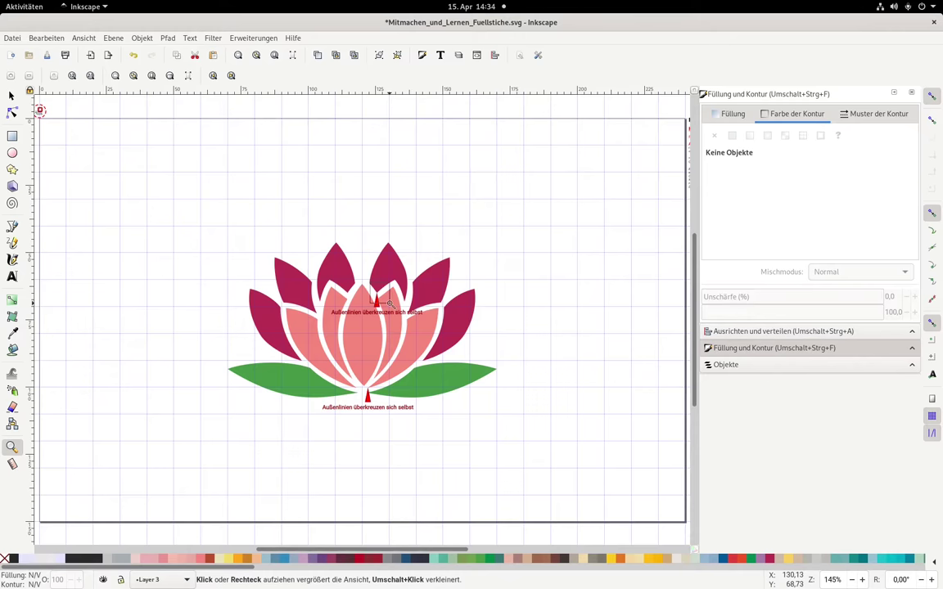
pyautogui.moveTo(371, 284); pyautogui.dragTo(391, 304)
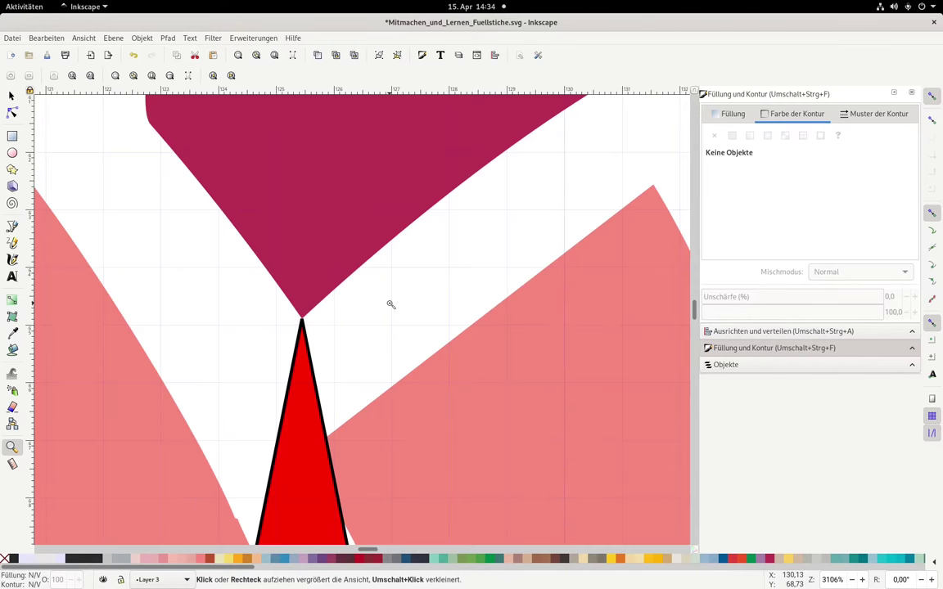
pyautogui.keyDown('shift'); pyautogui.click(338, 336); pyautogui.keyUp('shift')
pyautogui.click(337, 335)
pyautogui.moveTo(235, 277); pyautogui.dragTo(353, 366)
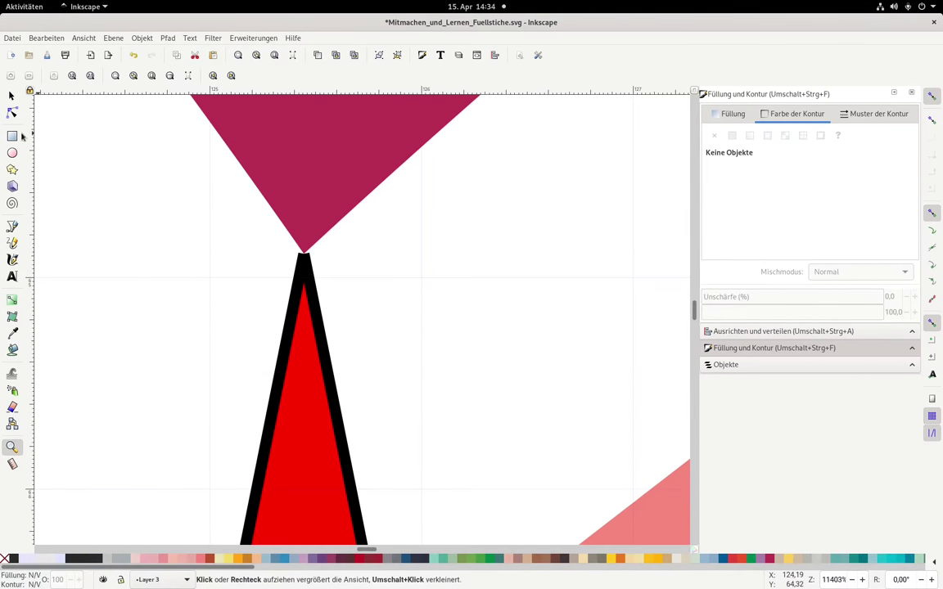
pyautogui.click(12, 110)
pyautogui.click(324, 180)
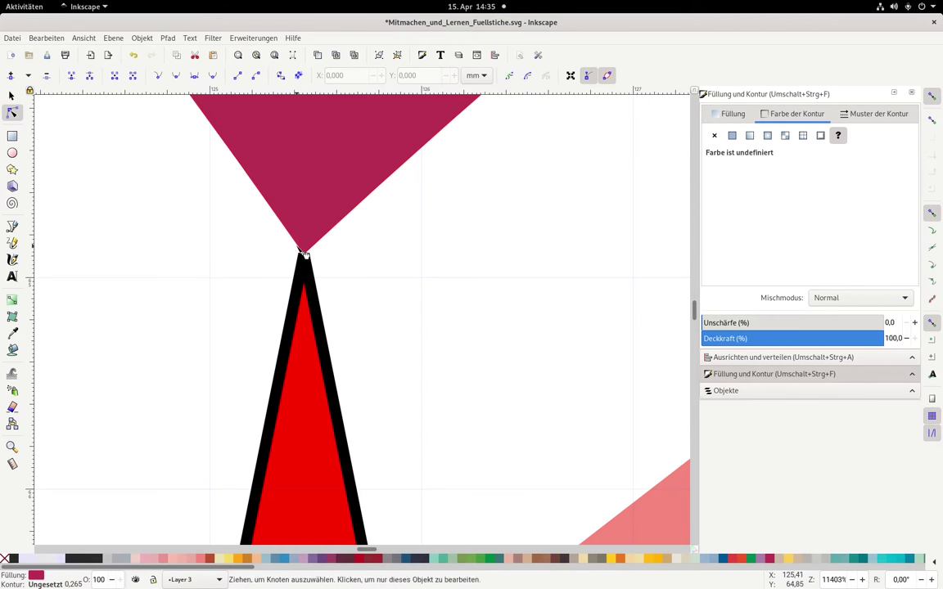
pyautogui.scroll(1, 306, 254)
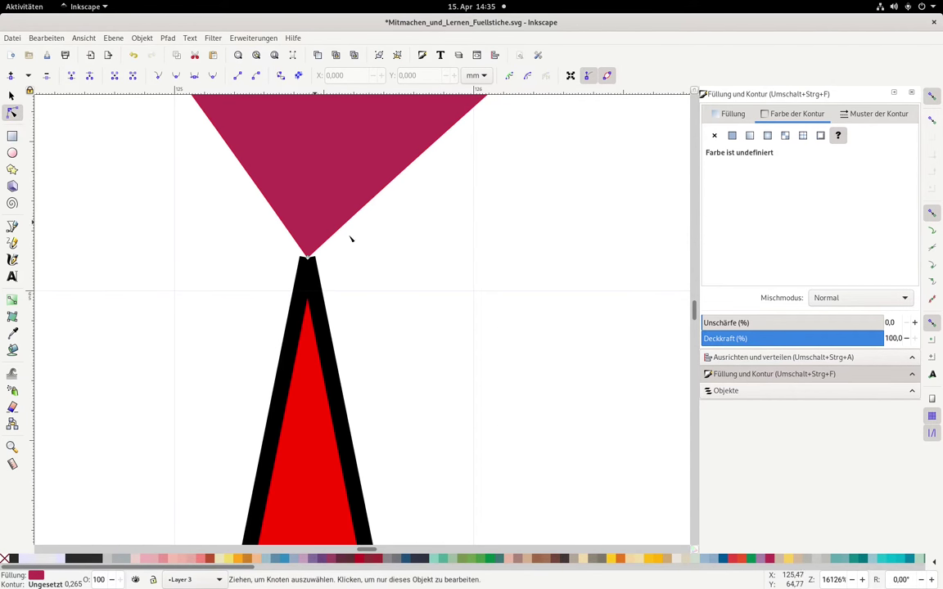
pyautogui.click(309, 256)
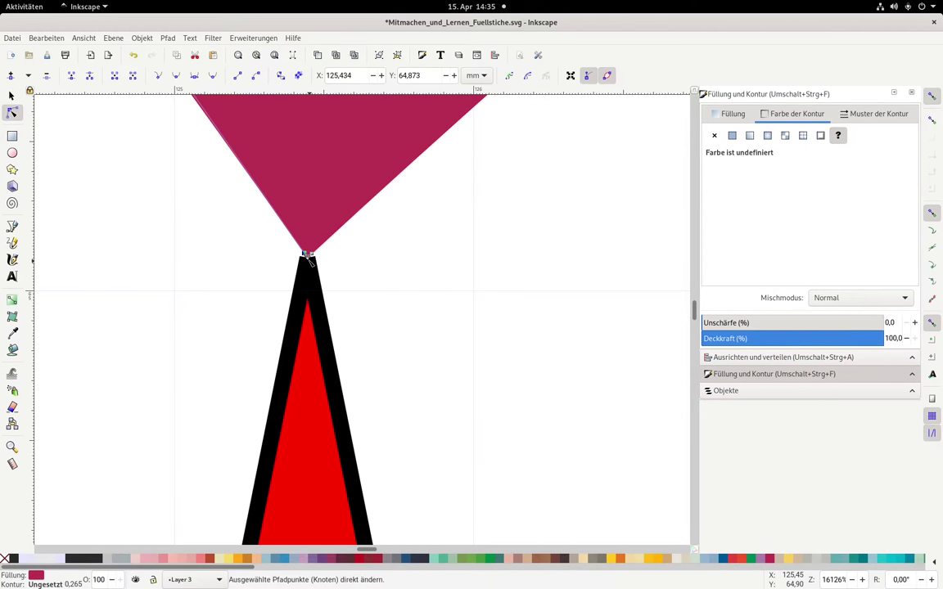
pyautogui.click(309, 256)
pyautogui.click(402, 286)
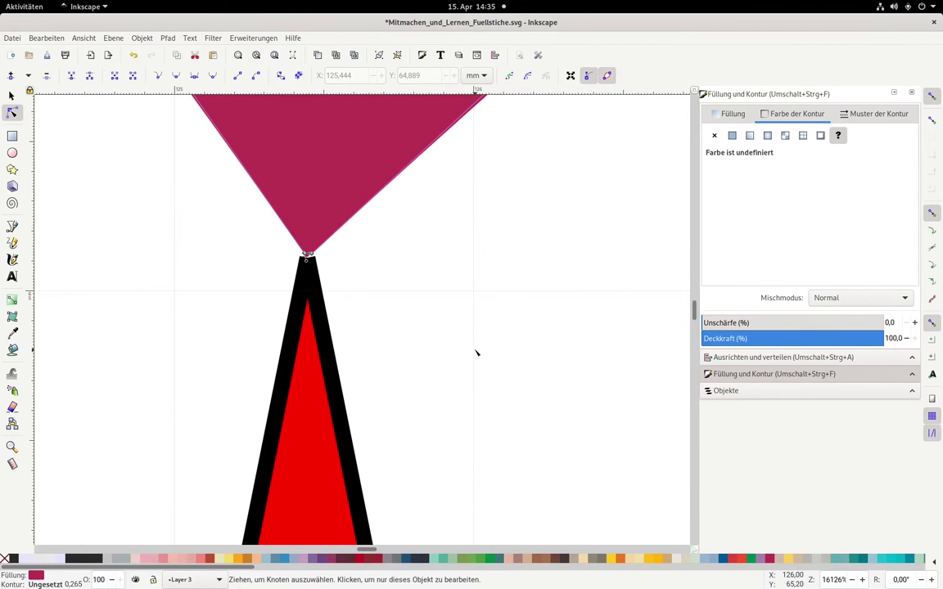
# - Move the node at the lower tip of the marked inner pink petal to fix its self-crossing outline
pyautogui.keyDown('ctrl'); pyautogui.scroll(-11, 476, 353); pyautogui.keyUp('ctrl')
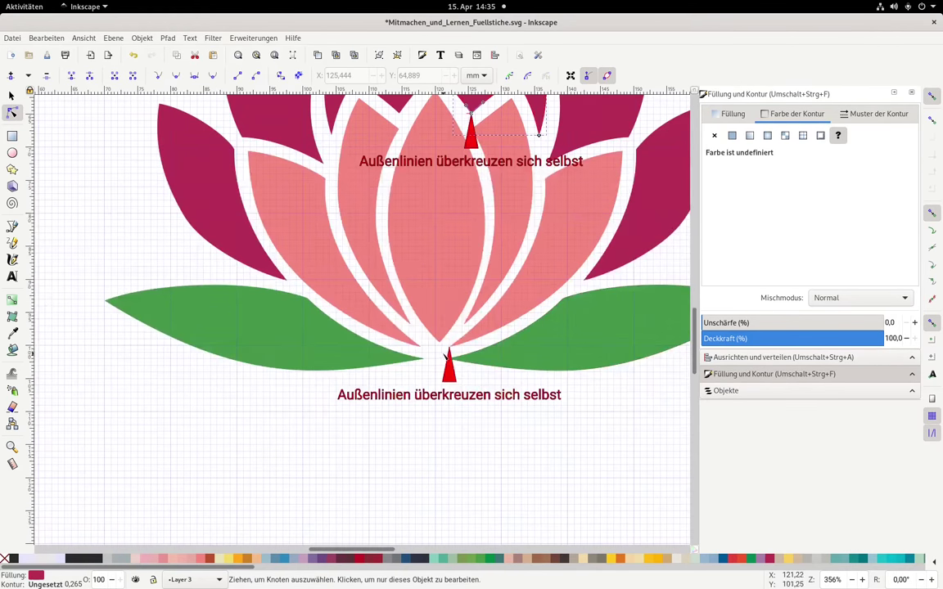
pyautogui.keyDown('ctrl'); pyautogui.scroll(8, 447, 355); pyautogui.keyUp('ctrl')
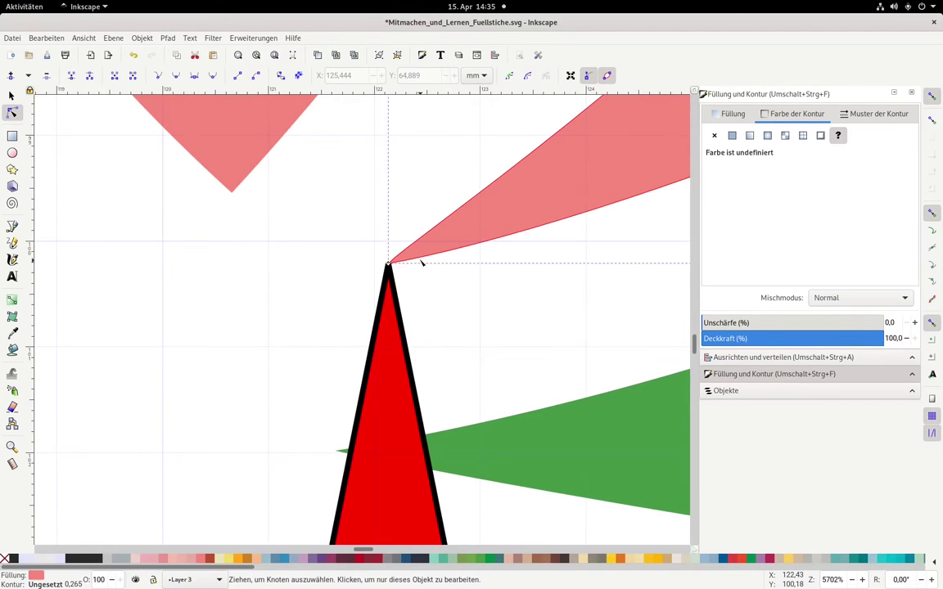
pyautogui.keyDown('ctrl'); pyautogui.scroll(4, 403, 250); pyautogui.keyUp('ctrl')
pyautogui.click(405, 247)
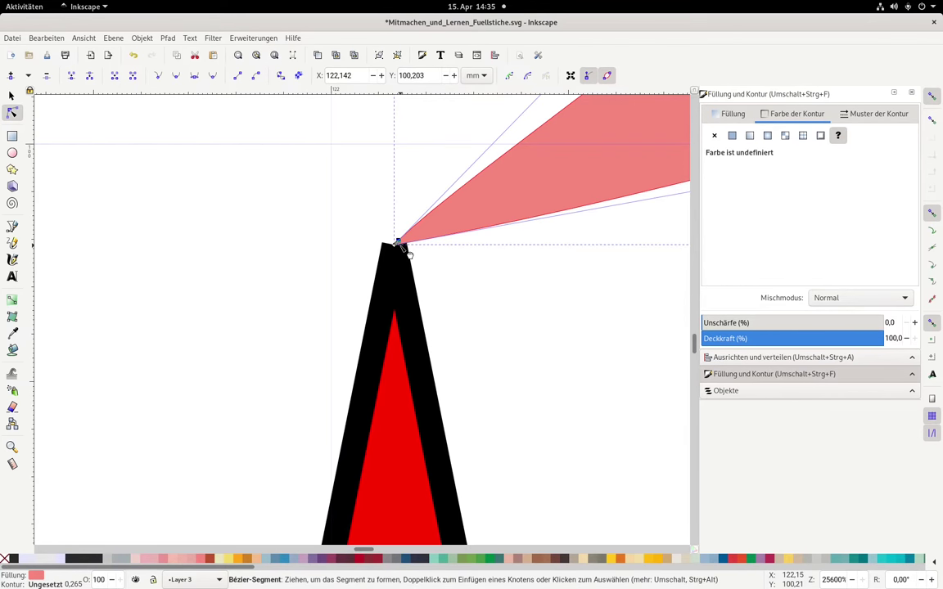
pyautogui.moveTo(398, 243); pyautogui.dragTo(394, 248)
pyautogui.press('Escape')
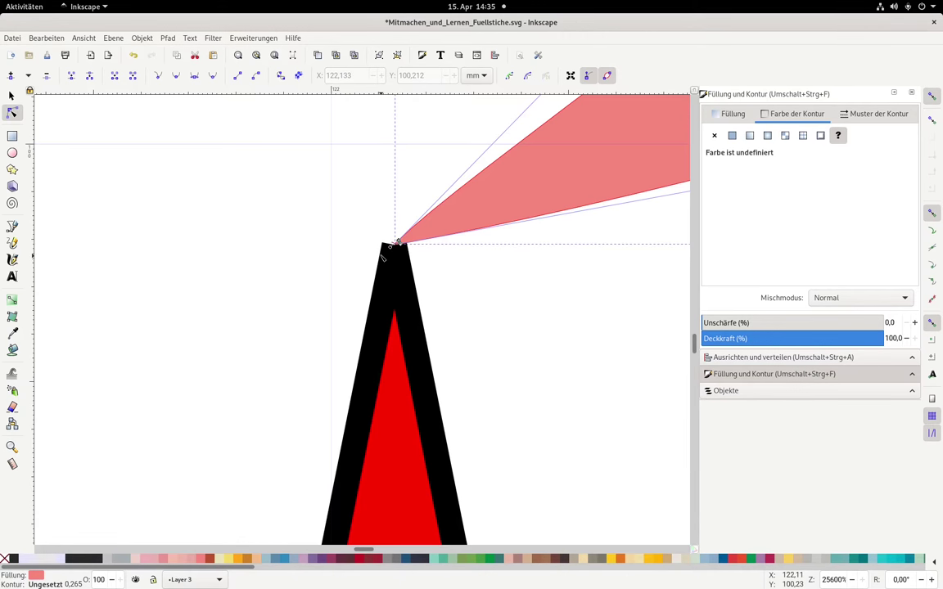
# - Select all the lotus shapes and repeat the Ink/Stitch object troubleshooting on the corrected artwork
pyautogui.scroll(-12, 381, 256)
pyautogui.scroll(-2, 382, 256)
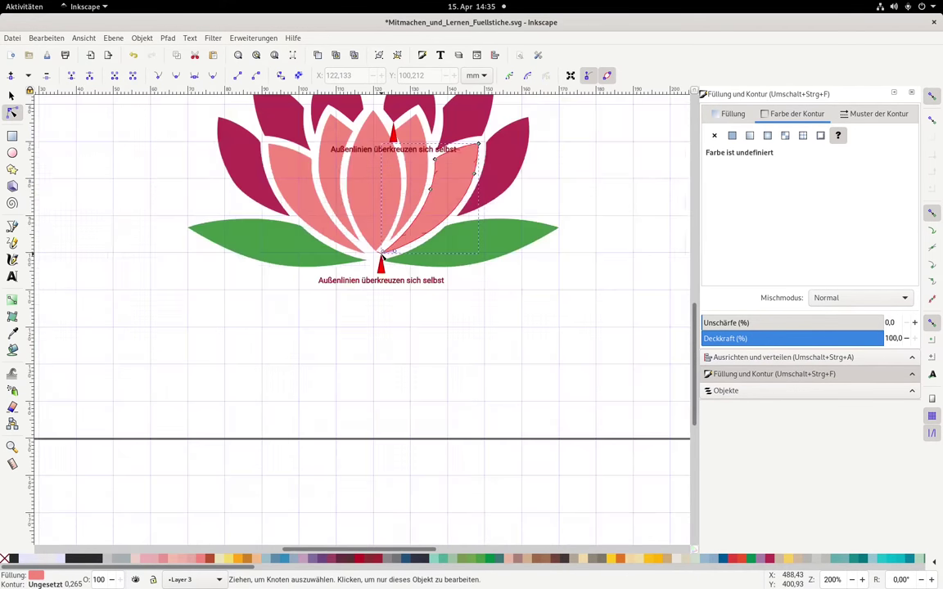
pyautogui.scroll(4, 323, 225)
pyautogui.click(11, 96)
pyautogui.moveTo(172, 171); pyautogui.dragTo(627, 490)
pyautogui.click(256, 37)
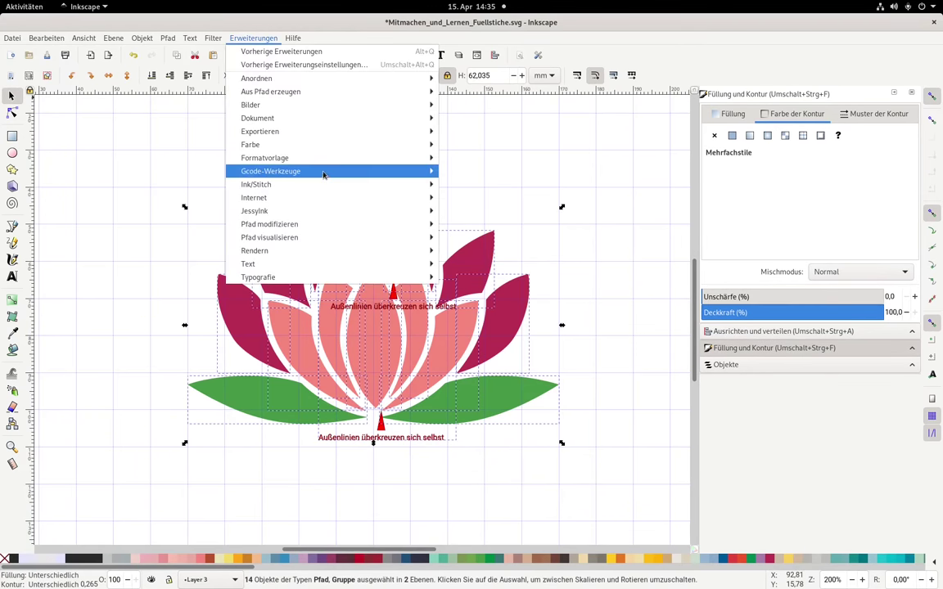
pyautogui.moveTo(328, 185)
pyautogui.moveTo(568, 197)
pyautogui.click(754, 211)
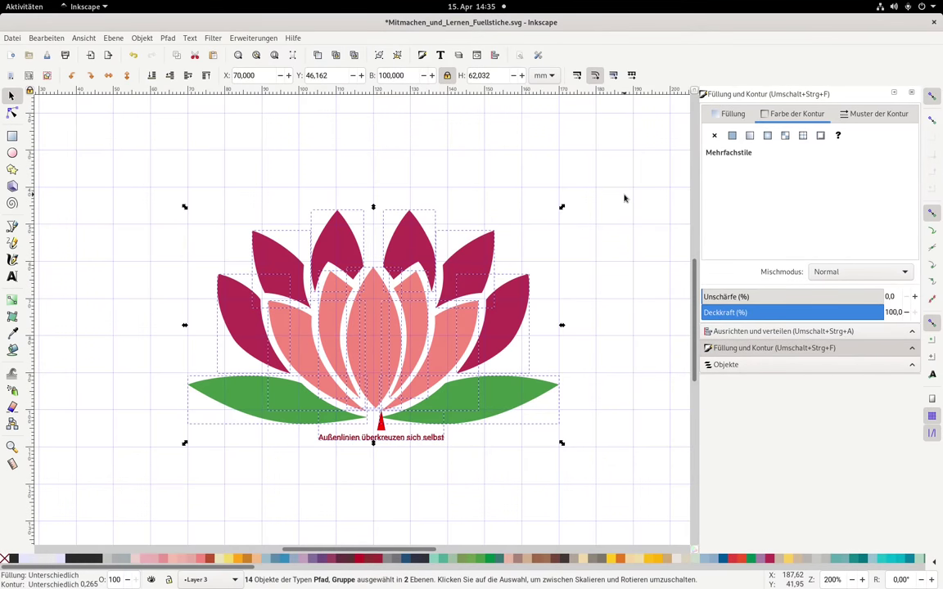
pyautogui.click(624, 199)
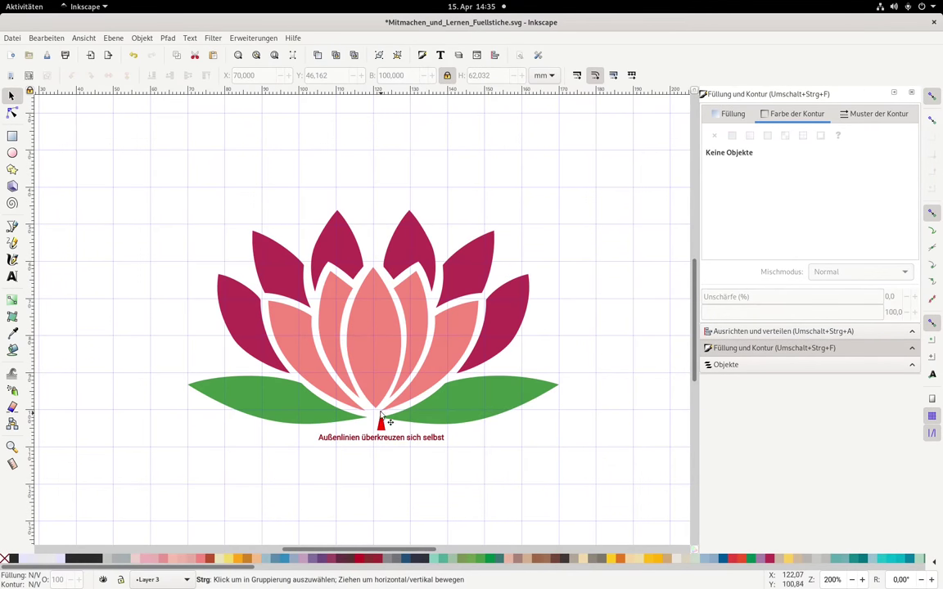
# - Readjust the nodes at the lower tip of the still-marked outer pink petal to try to uncross its outline
pyautogui.keyDown('ctrl'); pyautogui.scroll(5, 387, 421); pyautogui.keyUp('ctrl')
pyautogui.click(399, 430)
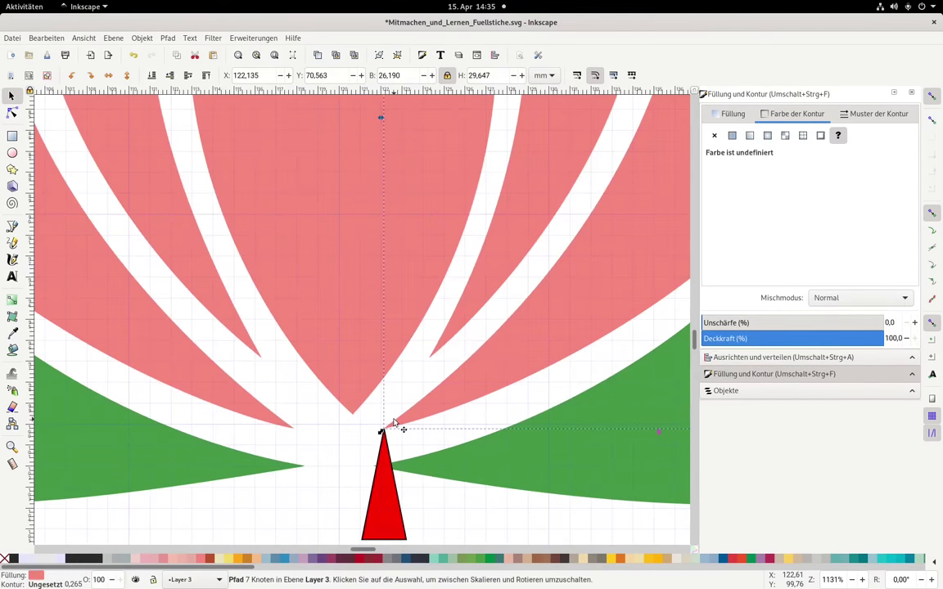
pyautogui.press('n')
pyautogui.keyDown('ctrl'); pyautogui.scroll(8, 398, 436); pyautogui.keyUp('ctrl')
pyautogui.click(314, 451)
pyautogui.moveTo(308, 451); pyautogui.dragTo(292, 426)
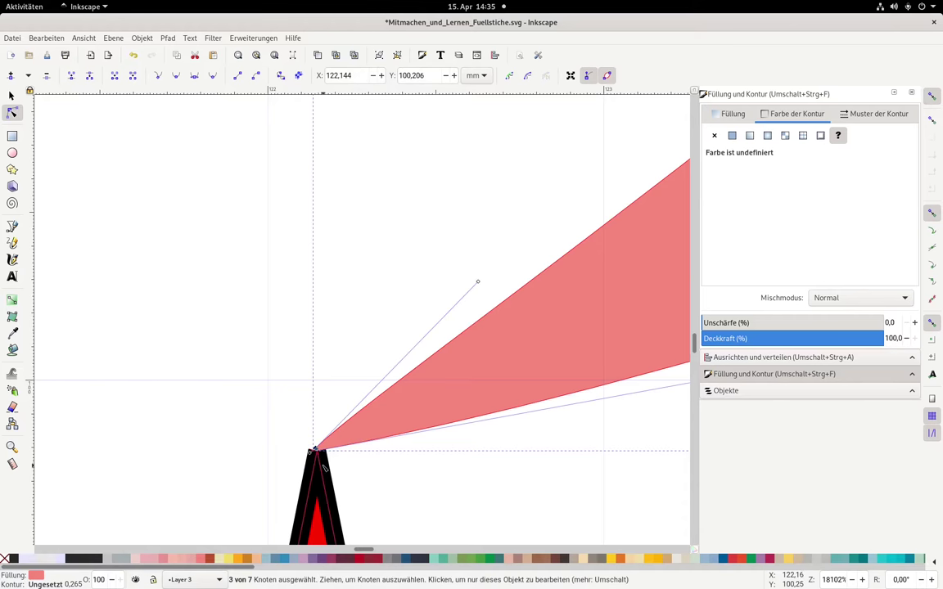
pyautogui.click(295, 429)
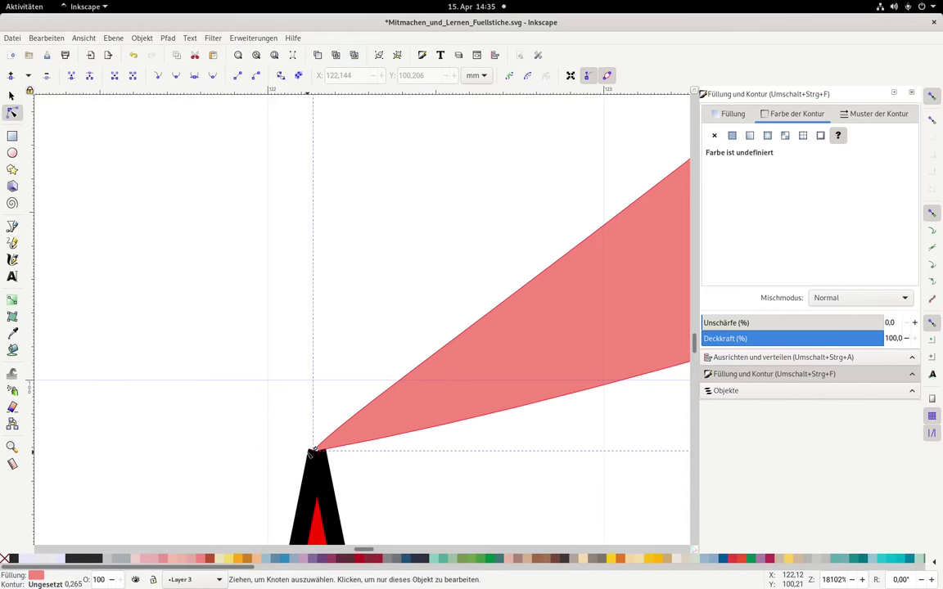
pyautogui.keyDown('ctrl'); pyautogui.scroll(1, 313, 454); pyautogui.keyUp('ctrl')
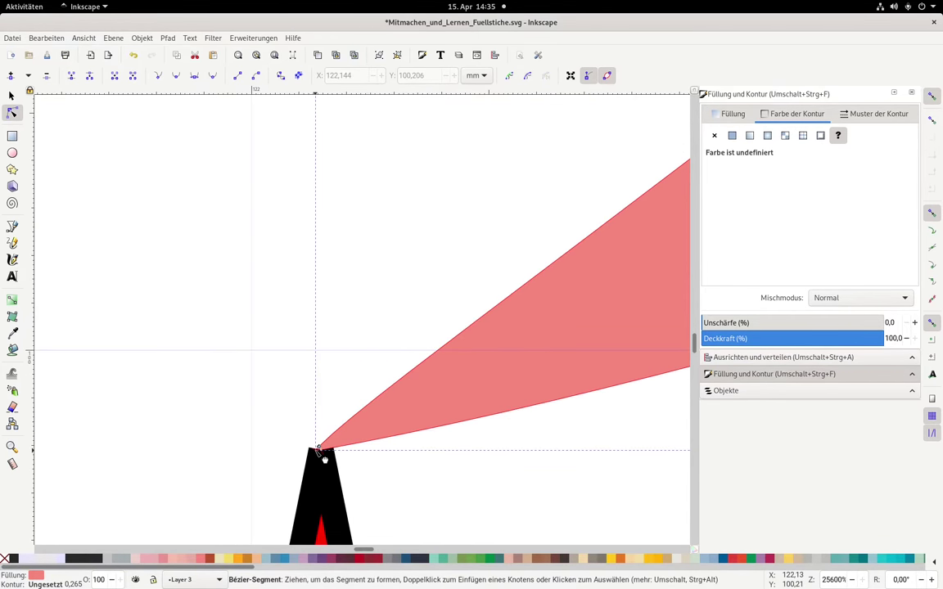
pyautogui.click(319, 451)
pyautogui.press('Escape')
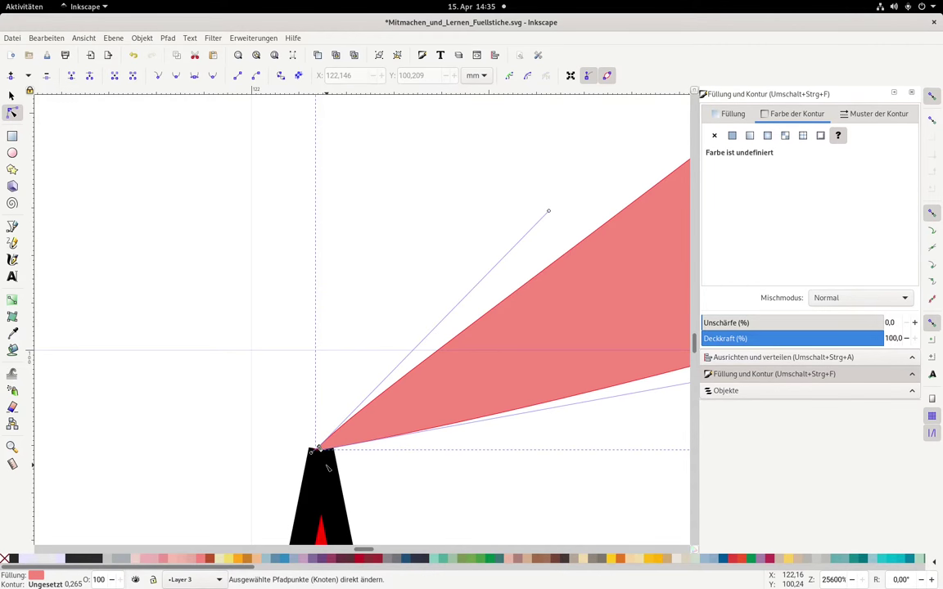
pyautogui.press('Escape')
pyautogui.click(321, 454)
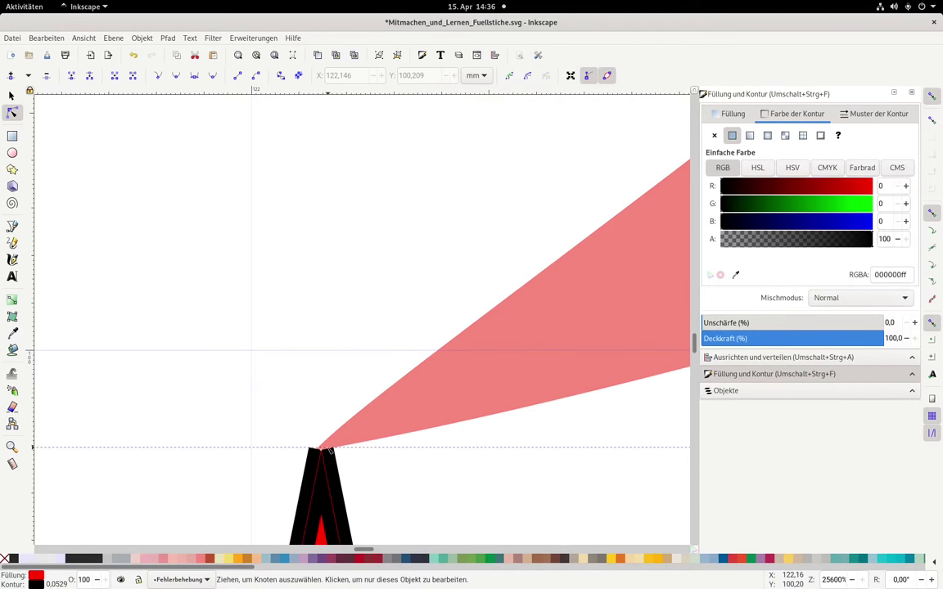
# - Rerun the Ink/Stitch object troubleshooting on the marked pink petal alone
pyautogui.scroll(-11, 322, 414)
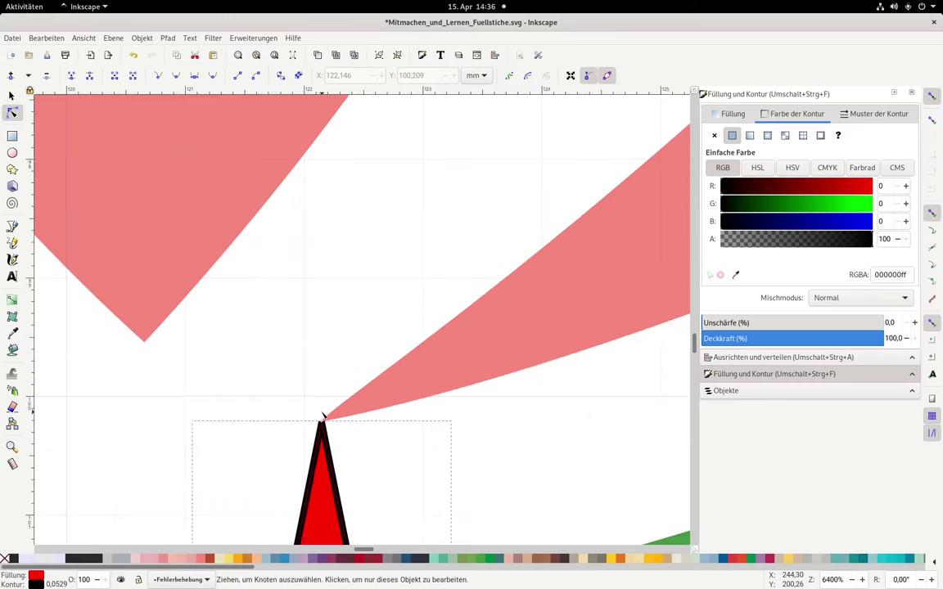
pyautogui.scroll(-5, 322, 403)
pyautogui.click(360, 385)
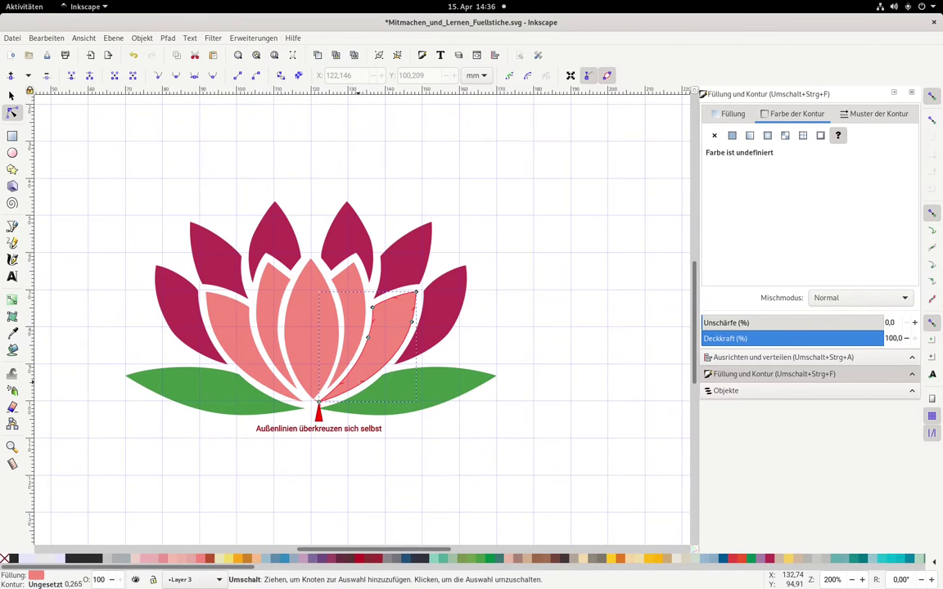
pyautogui.hotkey('alt', 'q')
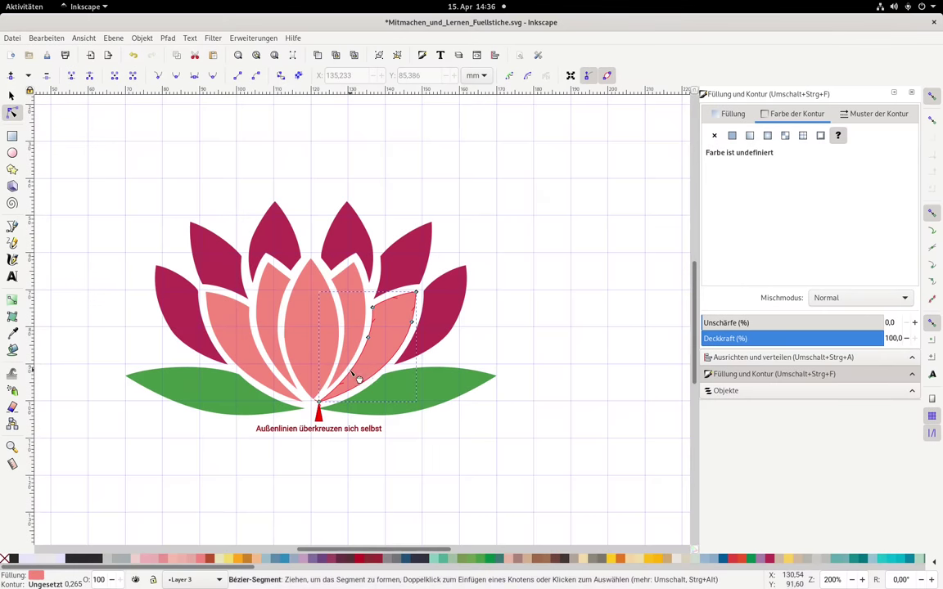
# - Move the red error marker aside so it no longer covers the lower tip of the pink petal
pyautogui.scroll(7, 315, 400)
pyautogui.scroll(1, 435, 463)
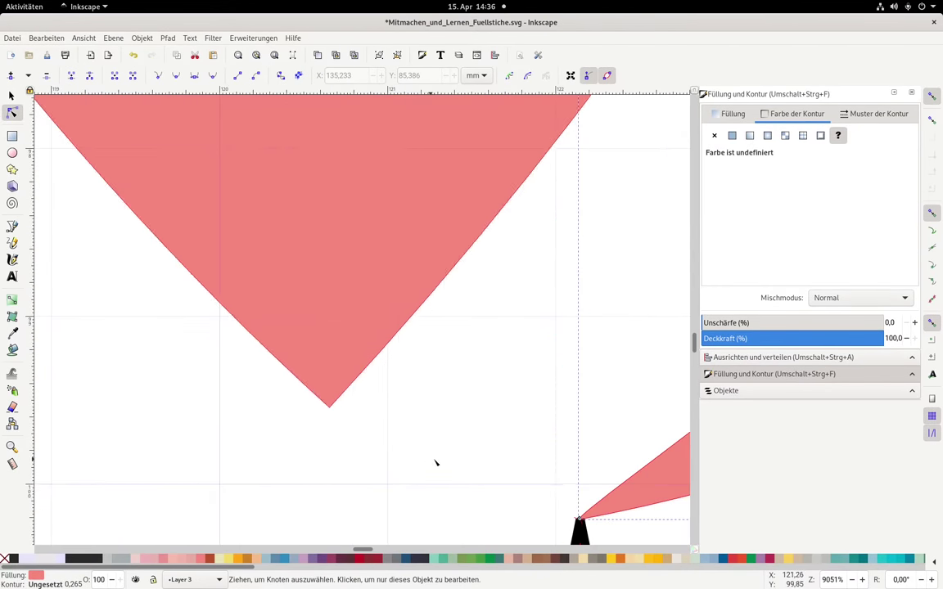
pyautogui.scroll(6, 606, 518)
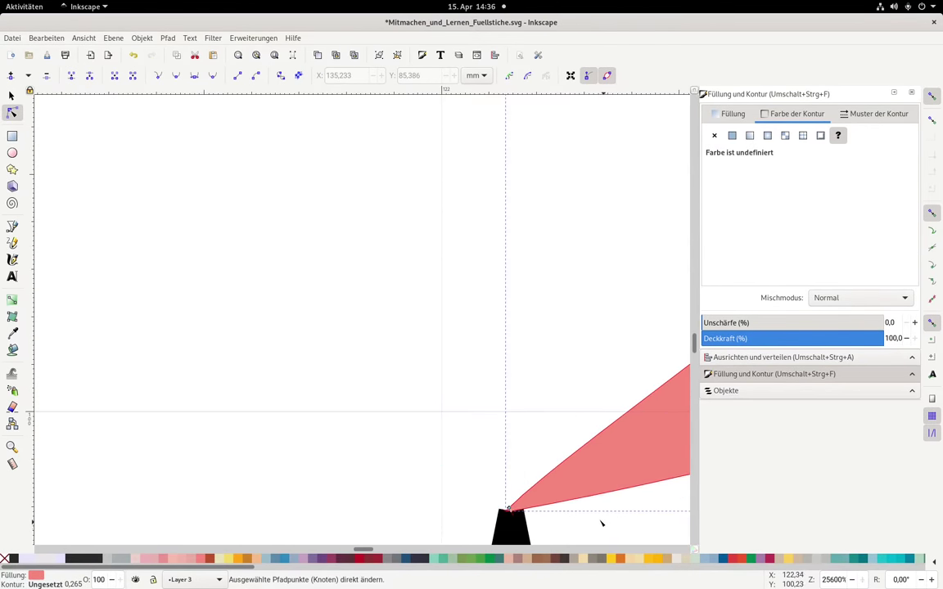
pyautogui.click(508, 521)
pyautogui.click(517, 508)
pyautogui.click(11, 96)
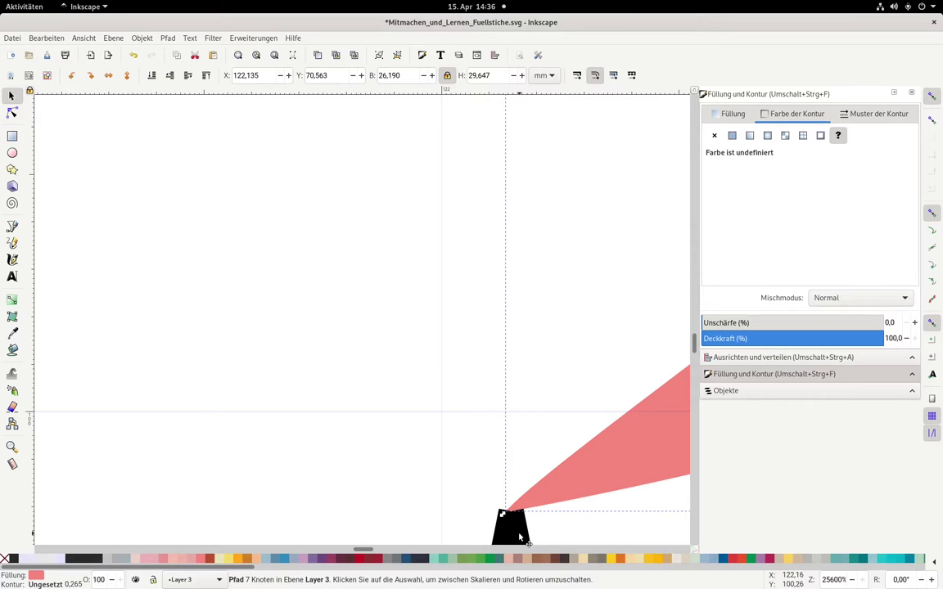
pyautogui.moveTo(519, 537); pyautogui.dragTo(424, 537)
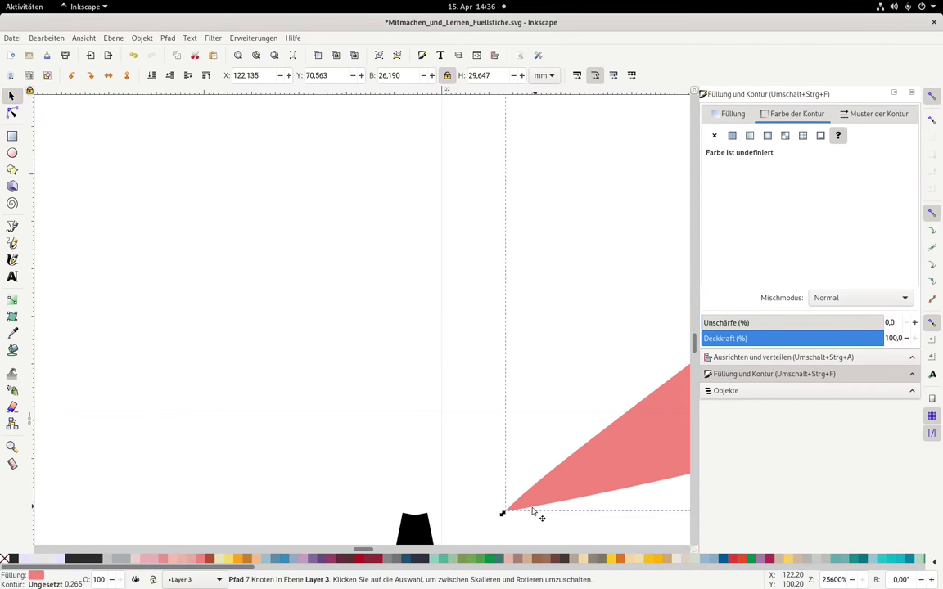
# - Move the node at the pink petal's lower tip to about X 122.129 mm, Y 100.214 mm to uncross the outline
pyautogui.doubleClick(510, 509)
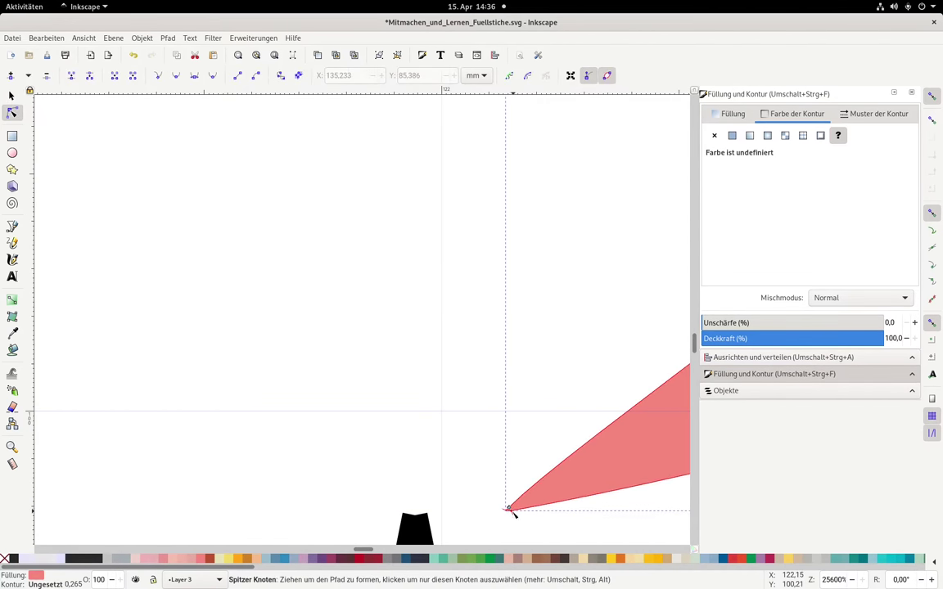
pyautogui.click(508, 509)
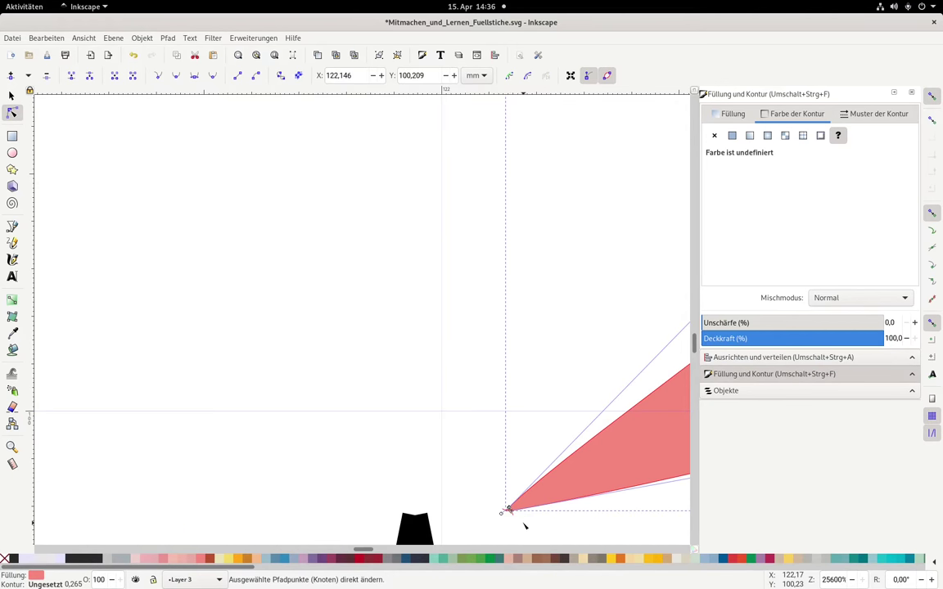
pyautogui.click(511, 510)
pyautogui.click(509, 509)
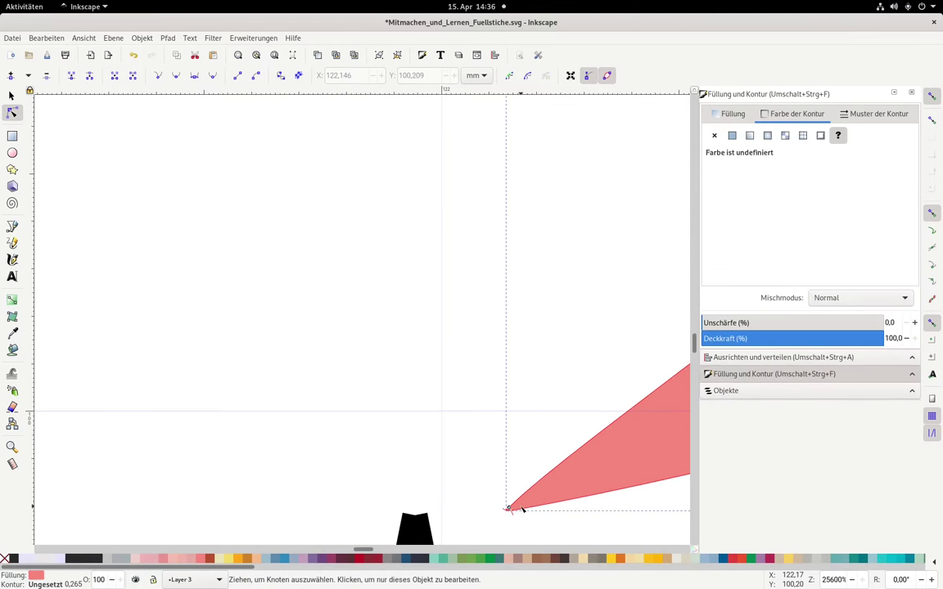
pyautogui.click(516, 507)
pyautogui.click(510, 509)
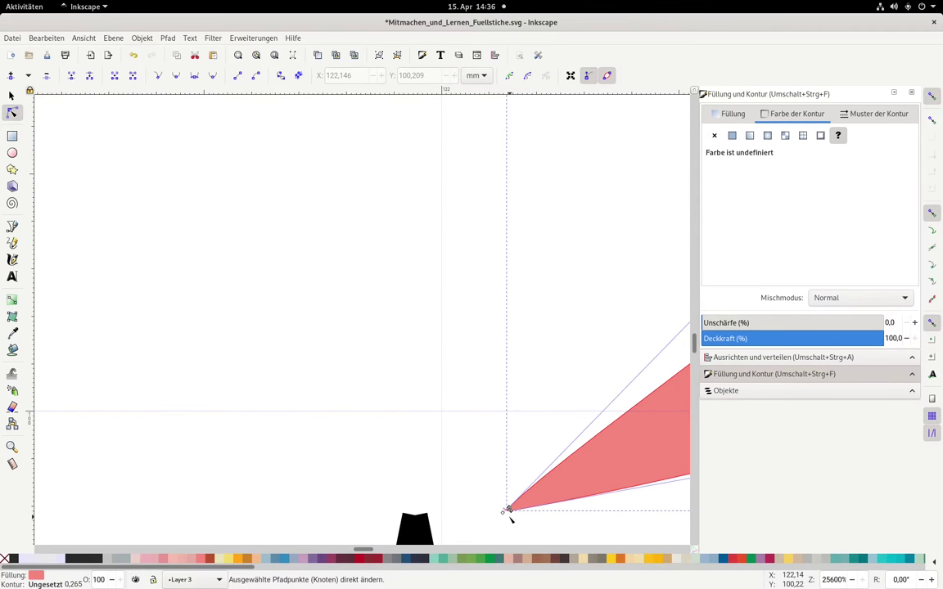
pyautogui.click(511, 515)
pyautogui.click(509, 507)
pyautogui.moveTo(508, 509)
pyautogui.mouseDown()
pyautogui.moveTo(496, 524)
pyautogui.moveTo(503, 512)
pyautogui.mouseUp()
pyautogui.click(514, 443)
# - Run the object troubleshooting on the corrected pink petal again, close its report and deselect the petal
pyautogui.scroll(-2, 514, 443)
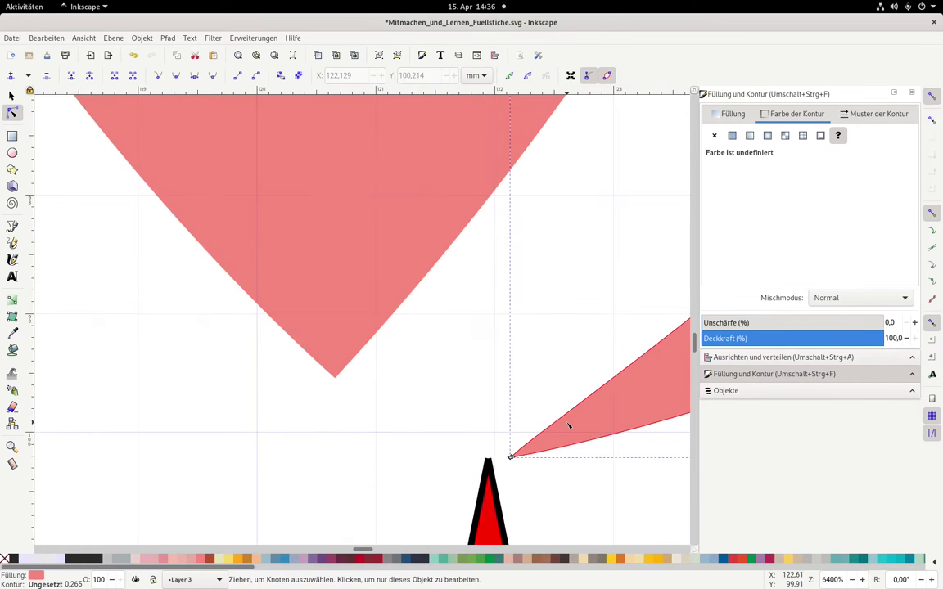
pyautogui.scroll(-3, 568, 427)
pyautogui.hscroll(-2, 619, 407)
pyautogui.hscroll(7, 573, 407)
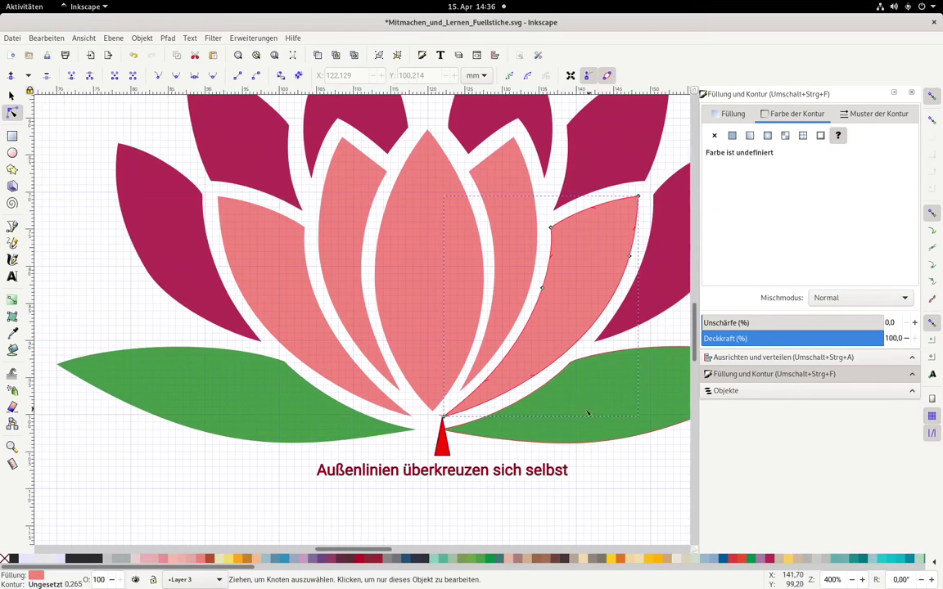
pyautogui.hotkey('alt', 'q')
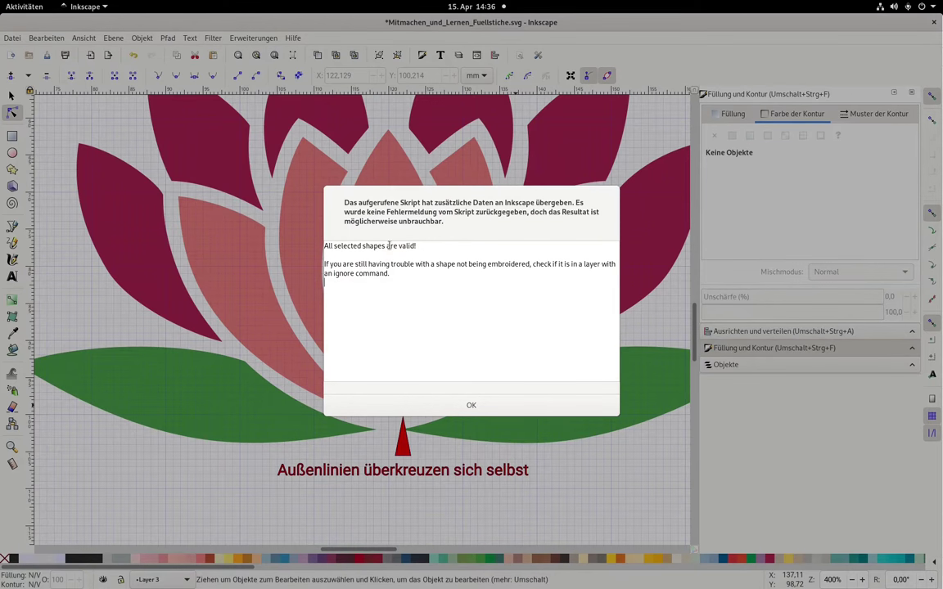
pyautogui.click(448, 405)
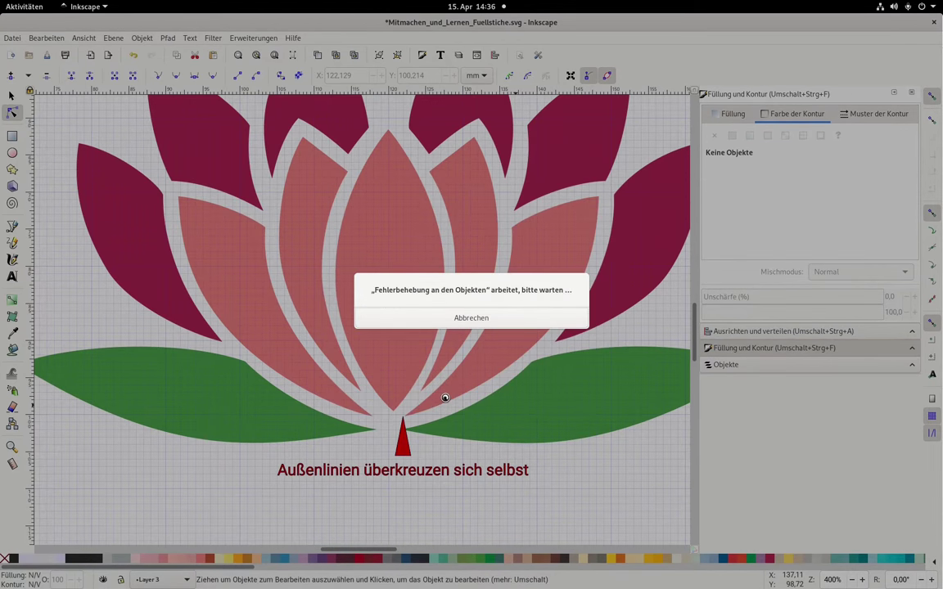
pyautogui.scroll(-1, 445, 389)
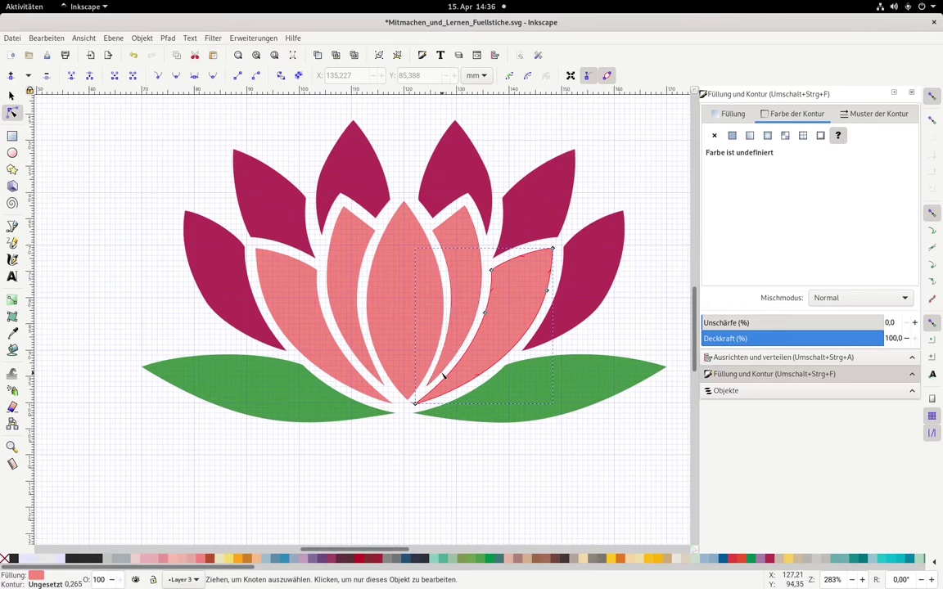
pyautogui.scroll(-1, 442, 377)
pyautogui.press('Escape')
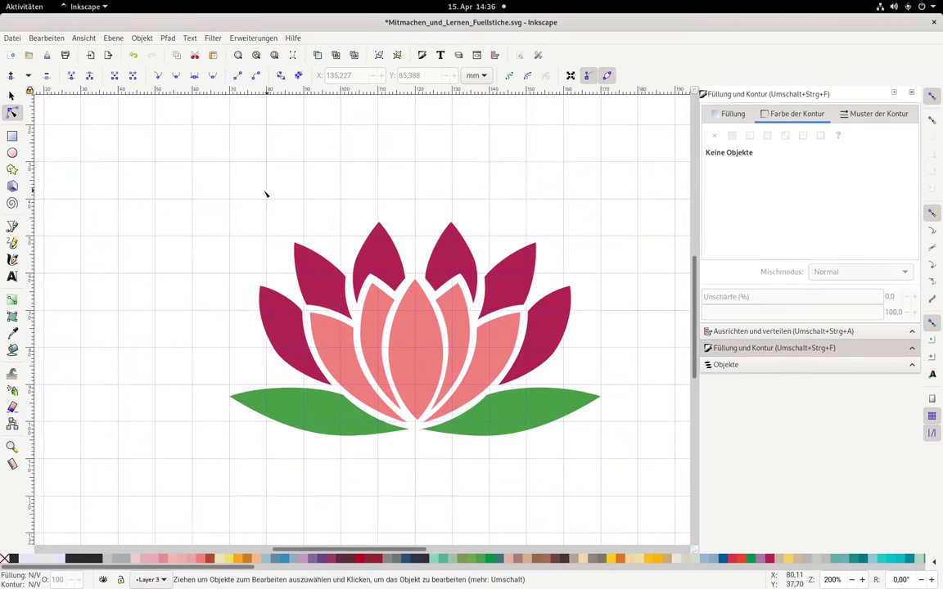
# - Select all the lotus shapes and open the Ink/Stitch embroidery parameters for them
pyautogui.click(11, 96)
pyautogui.moveTo(125, 144); pyautogui.dragTo(590, 487)
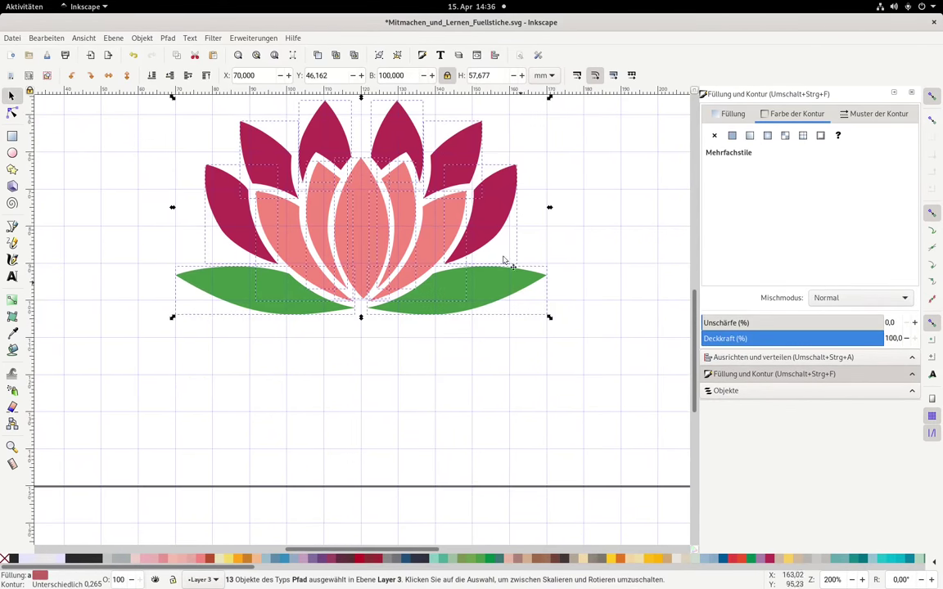
pyautogui.scroll(3, 505, 261)
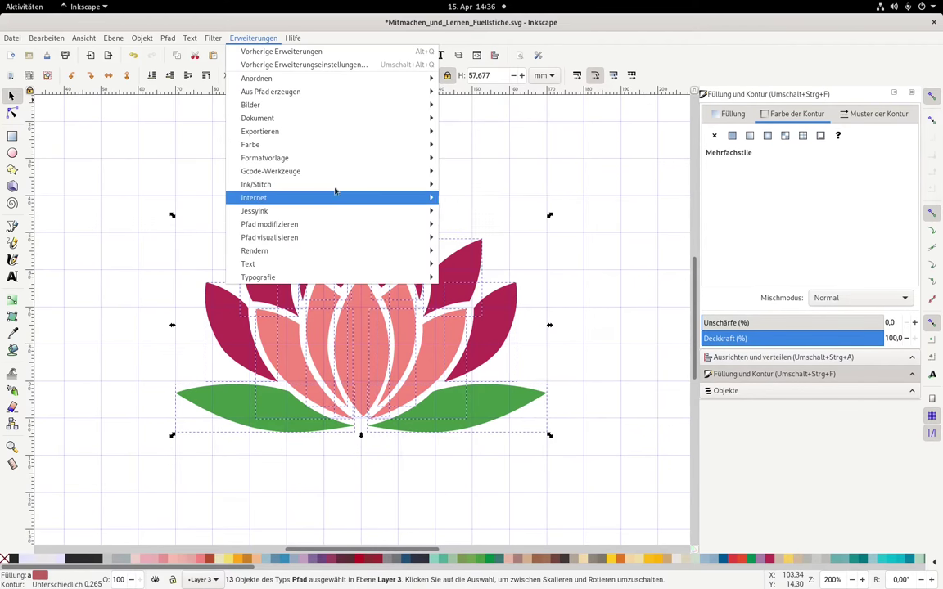
pyautogui.click(533, 256)
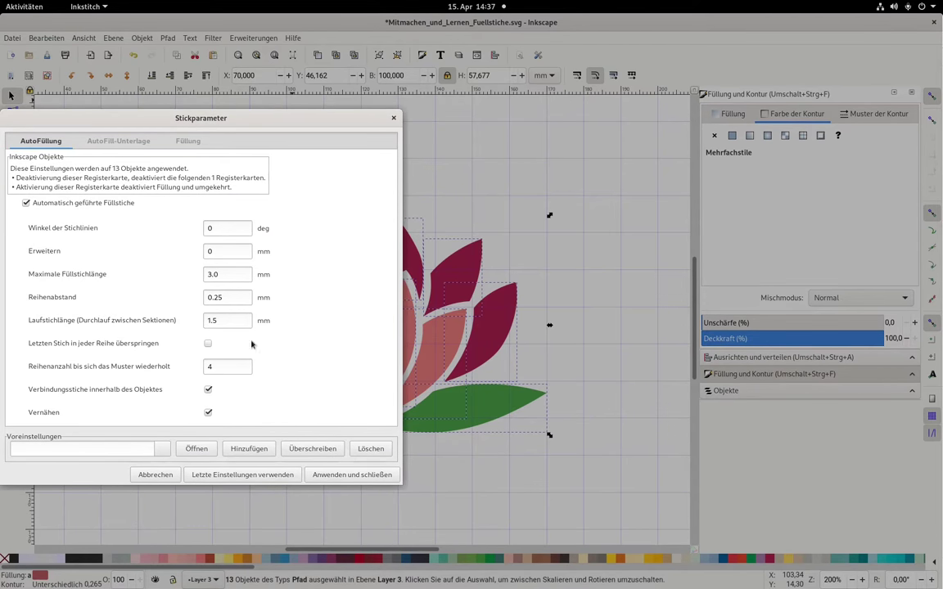
# - Review the AutoFill settings for stitch angle, expansion, maximum stitch length, row spacing, running stitch length and pattern row repeat
pyautogui.click(221, 228)
pyautogui.click(222, 249)
pyautogui.click(226, 274)
pyautogui.click(227, 298)
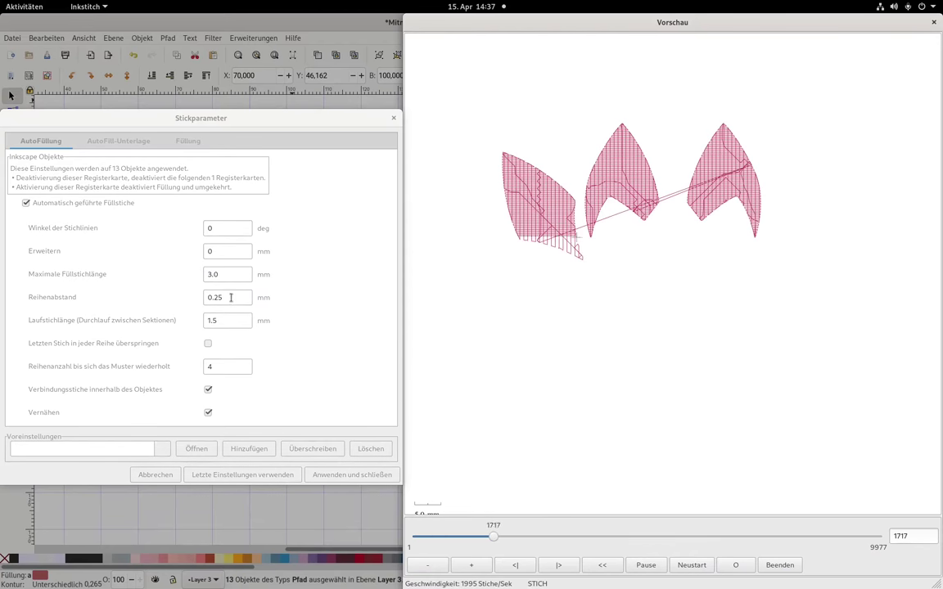
pyautogui.click(241, 320)
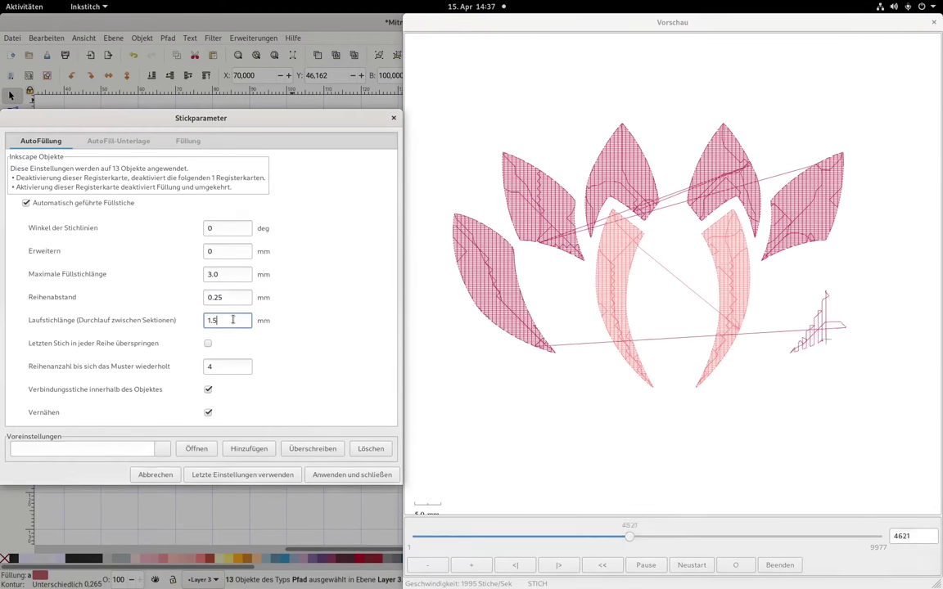
pyautogui.click(223, 367)
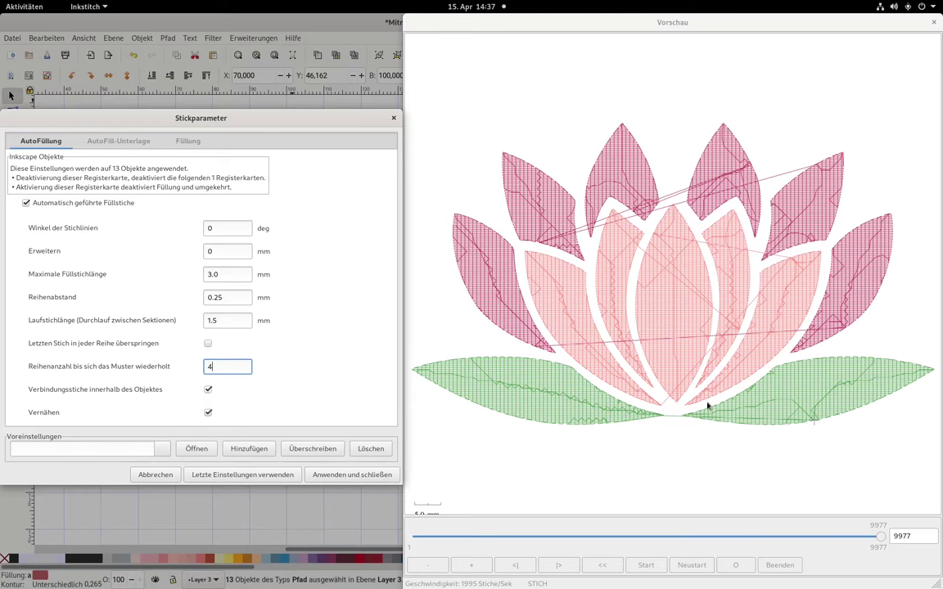
# - Check the total stitch count in the simulated preview, then return to the setting for rows before the pattern repeats
pyautogui.click(921, 538)
pyautogui.moveTo(925, 539); pyautogui.dragTo(860, 538)
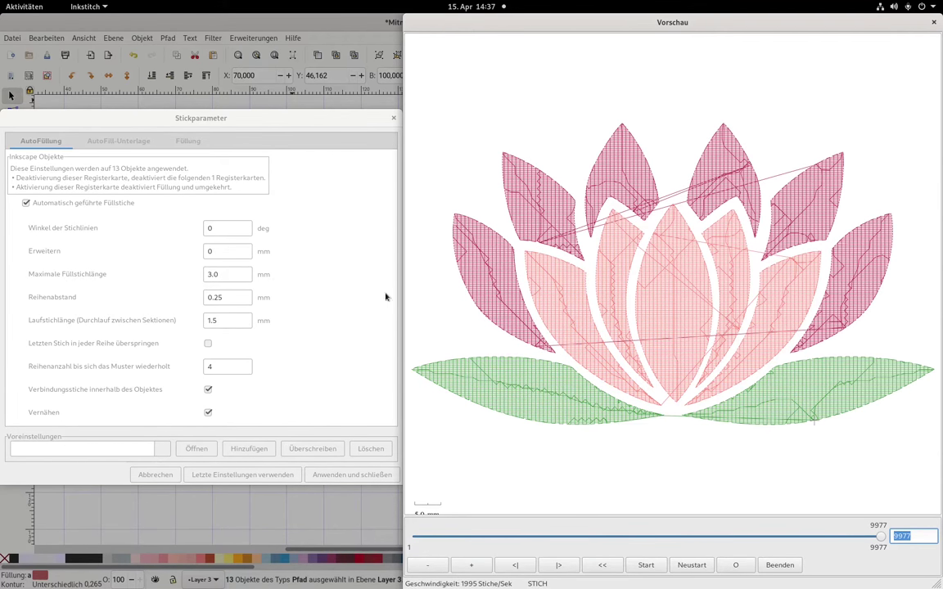
pyautogui.click(242, 366)
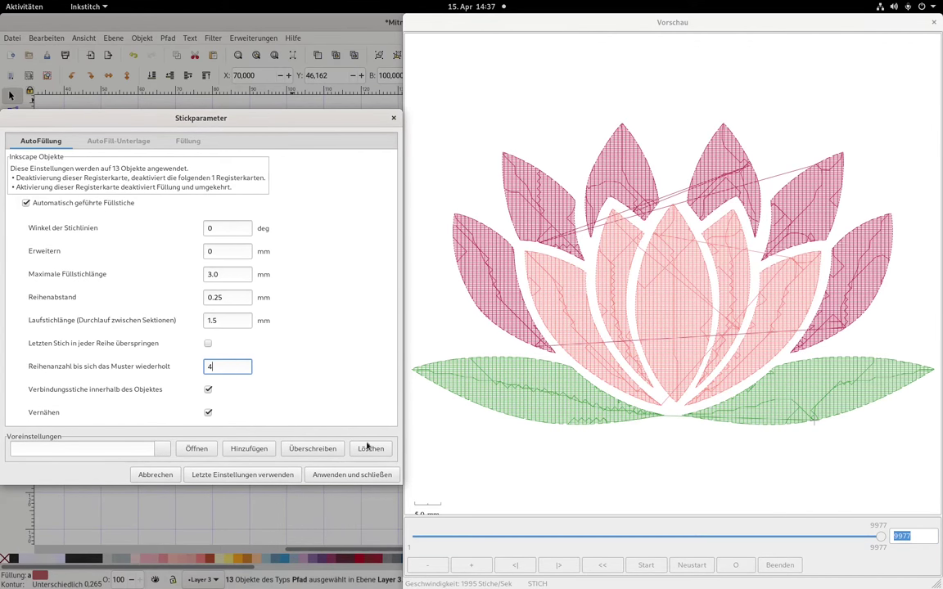
# - Apply the embroidery parameters to all the lotus shapes, close the settings and deselect the shapes
pyautogui.click(348, 474)
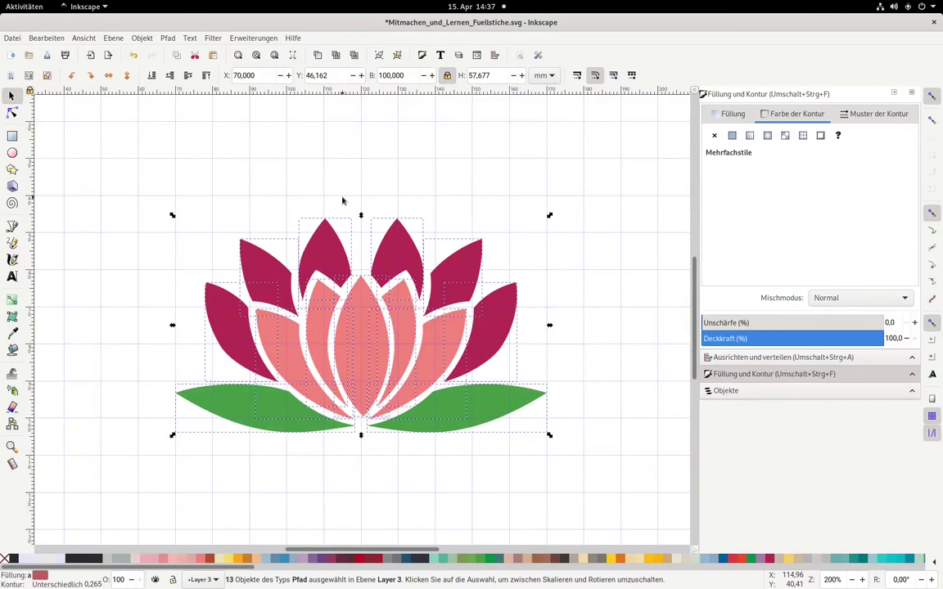
pyautogui.click(342, 200)
# - Open the Ink/Stitch simulator for the whole design, advance the stitch-out to its final stitch to examine the jumps, and close it
pyautogui.click(254, 38)
pyautogui.moveTo(308, 203)
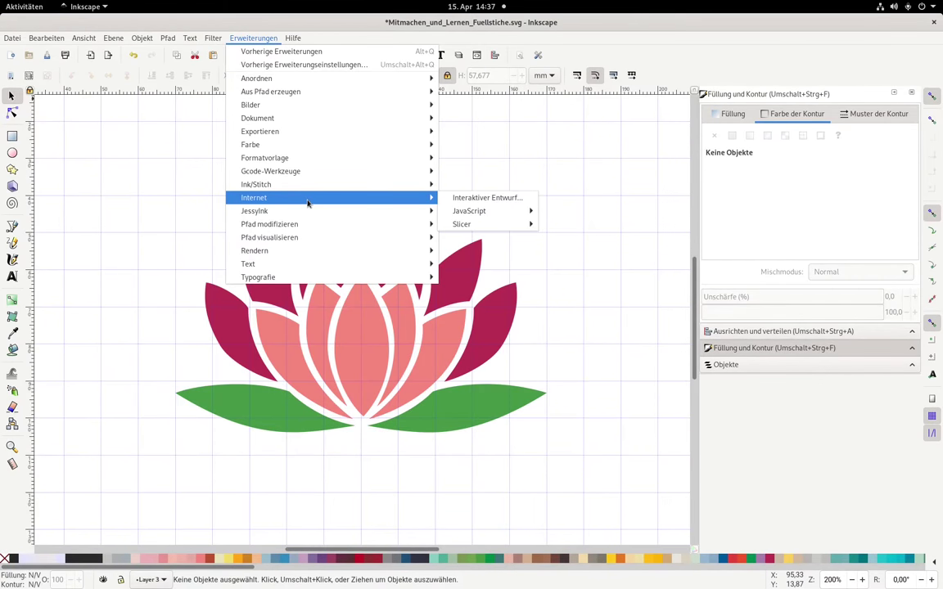
pyautogui.moveTo(310, 184)
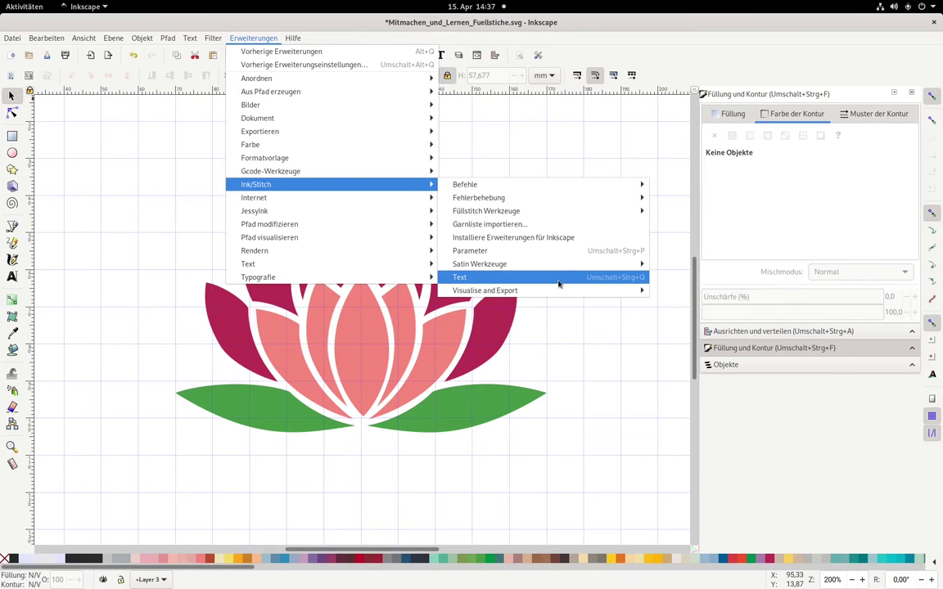
pyautogui.moveTo(559, 295)
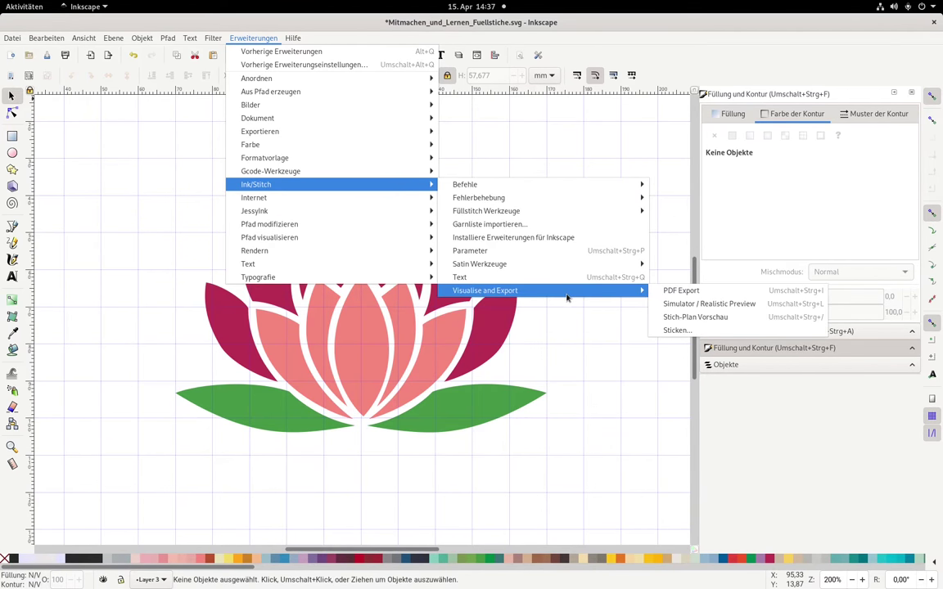
pyautogui.click(701, 307)
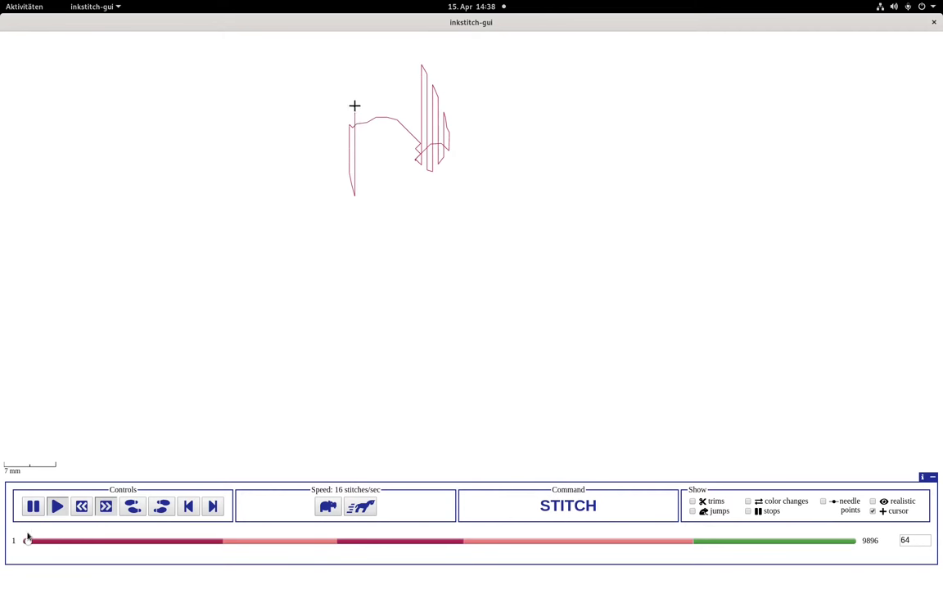
pyautogui.moveTo(30, 542)
pyautogui.mouseDown()
pyautogui.moveTo(806, 543)
pyautogui.moveTo(856, 524)
pyautogui.mouseUp()
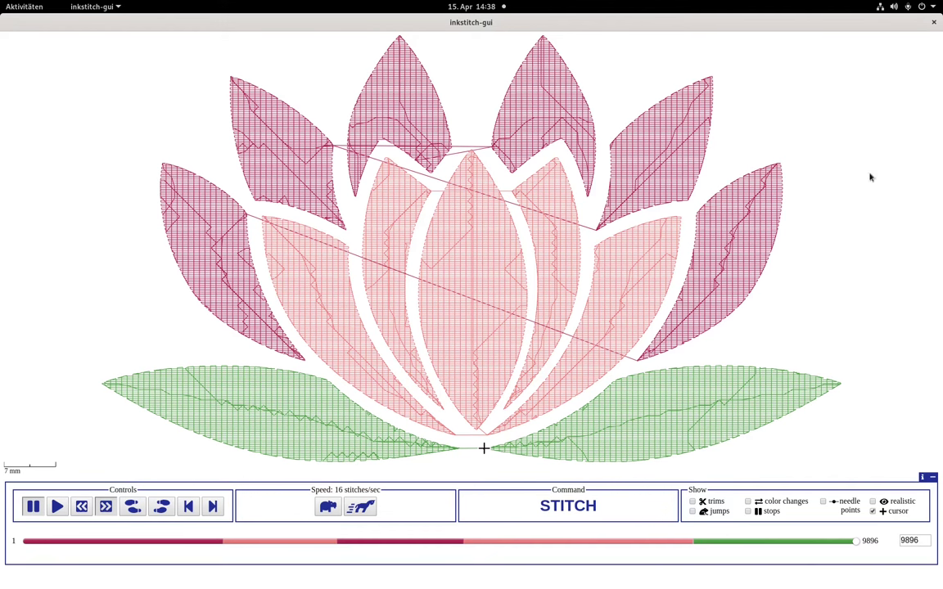
pyautogui.press('q')
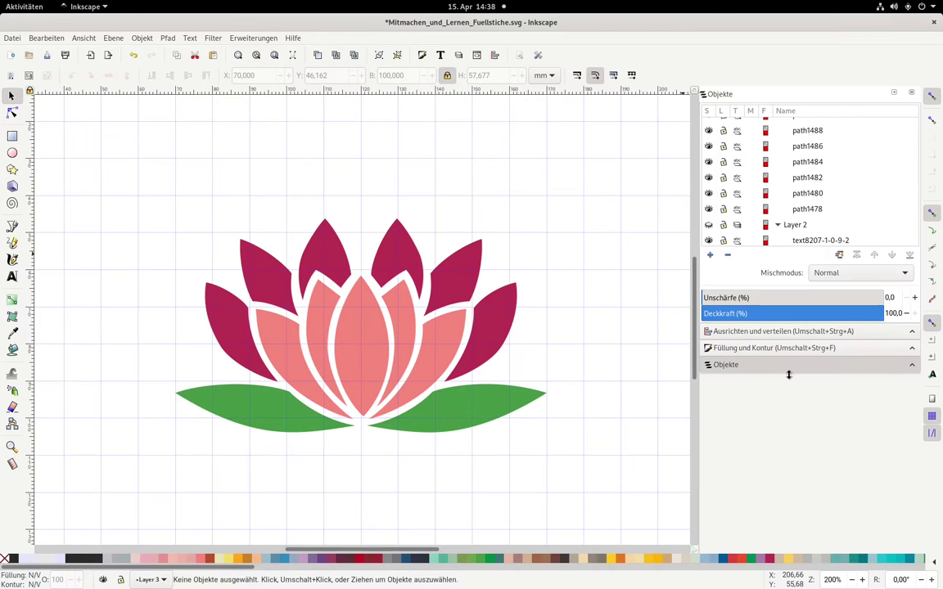
# - Enlarge the object list and step through the lowest paths of Layer 3 to examine the stitching order of the petals
pyautogui.moveTo(788, 374); pyautogui.dragTo(789, 549)
pyautogui.scroll(3, 824, 313)
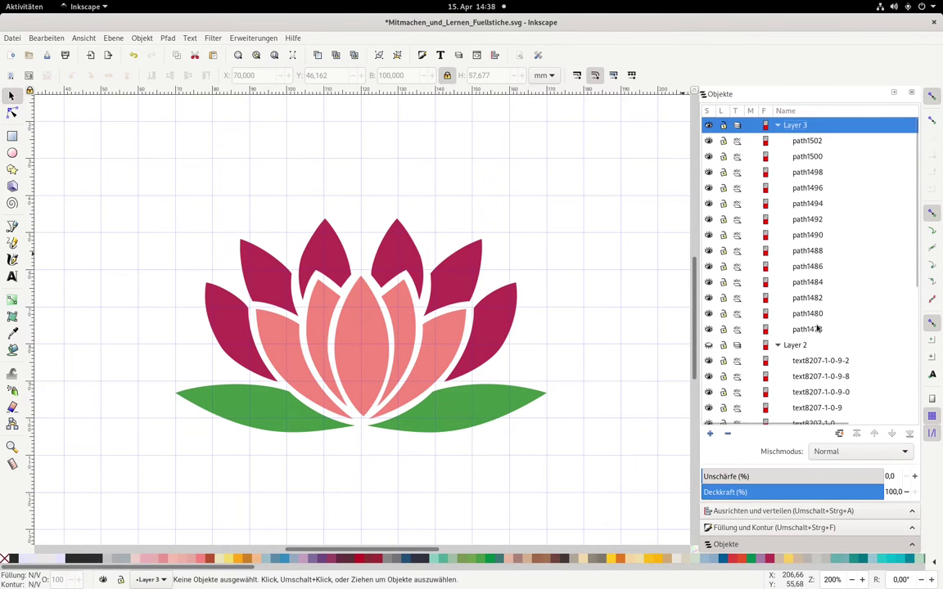
pyautogui.click(817, 328)
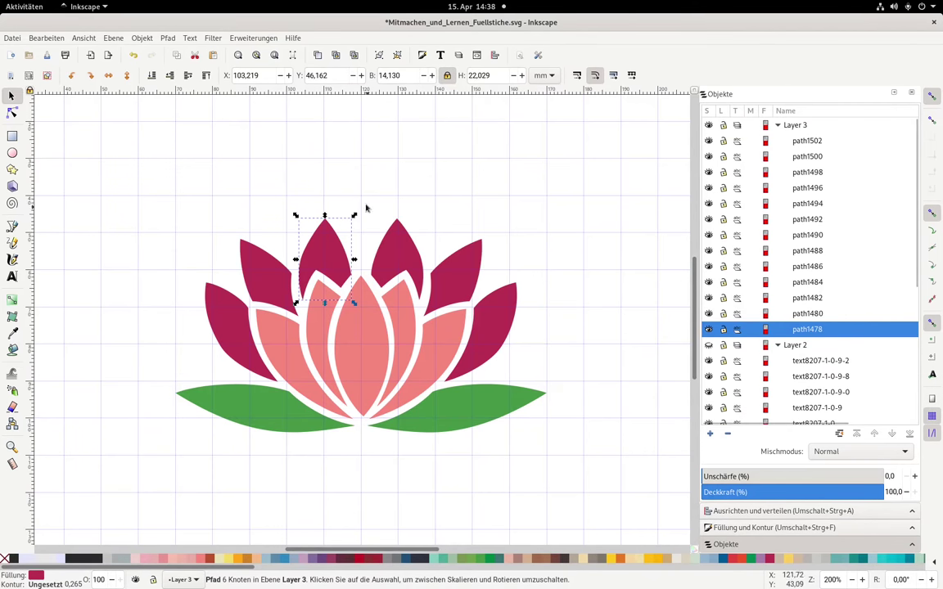
pyautogui.click(801, 315)
pyautogui.click(801, 298)
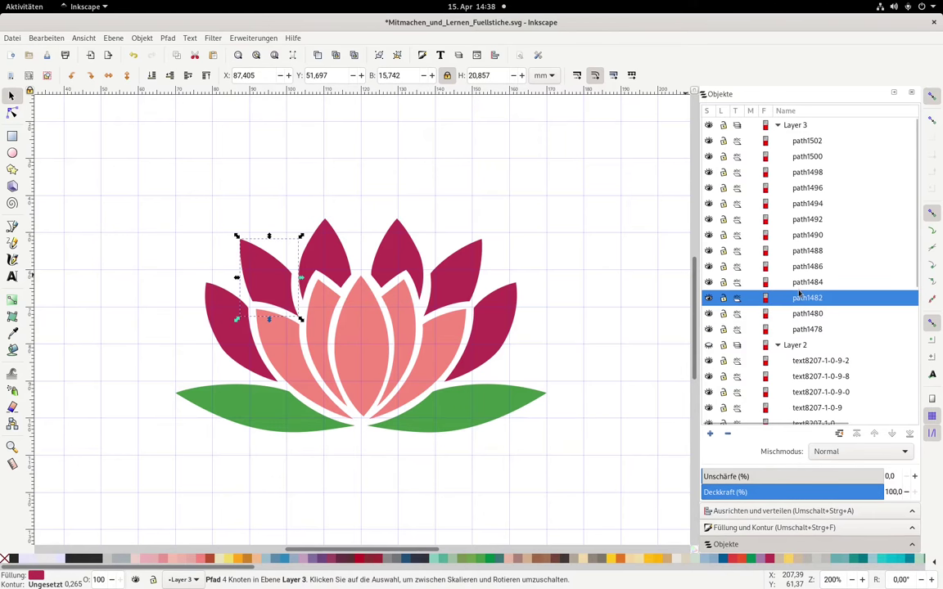
pyautogui.click(802, 282)
pyautogui.click(801, 267)
pyautogui.click(801, 251)
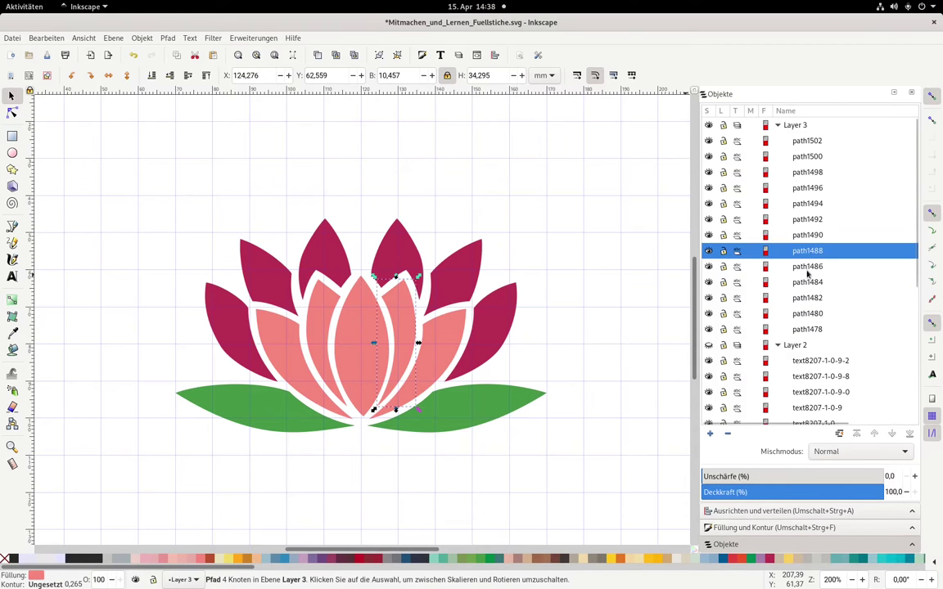
pyautogui.click(442, 185)
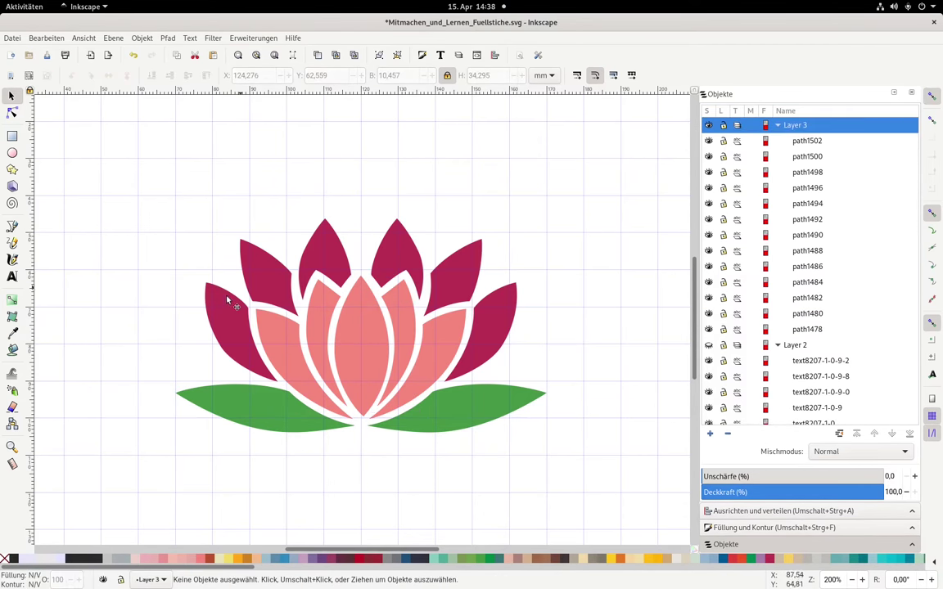
# - Group the six dark red outer petals of the lotus
pyautogui.click(228, 300)
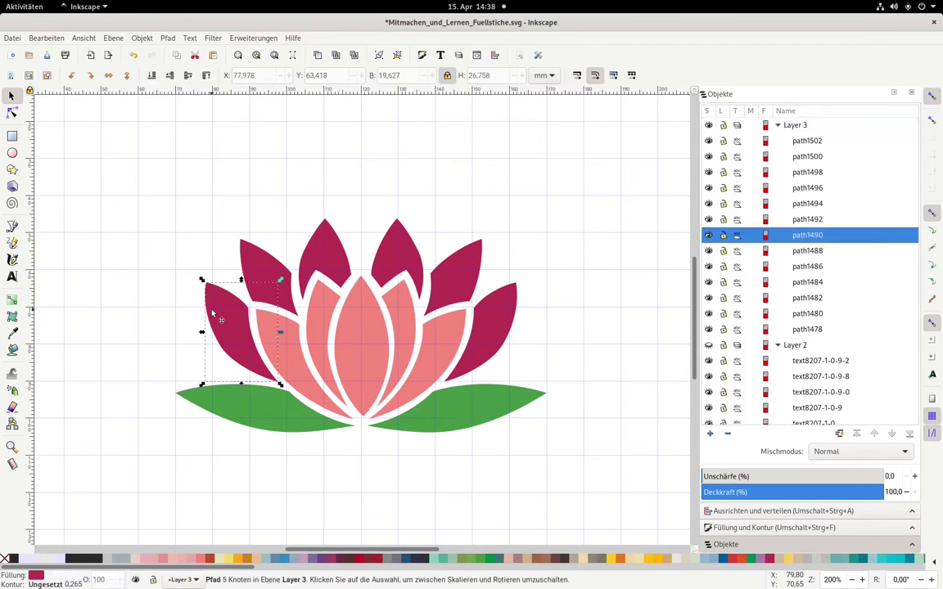
pyautogui.keyDown('shift'); pyautogui.click(255, 260); pyautogui.keyUp('shift')
pyautogui.keyDown('shift'); pyautogui.click(325, 253); pyautogui.keyUp('shift')
pyautogui.keyDown('shift'); pyautogui.click(397, 250); pyautogui.keyUp('shift')
pyautogui.keyDown('shift'); pyautogui.click(454, 266); pyautogui.keyUp('shift')
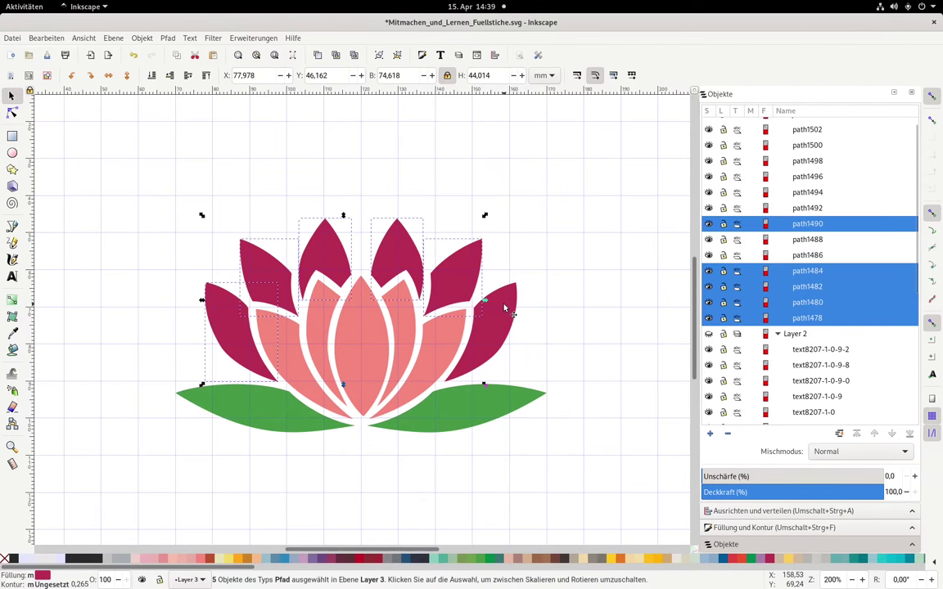
pyautogui.keyDown('shift'); pyautogui.click(505, 310); pyautogui.keyUp('shift')
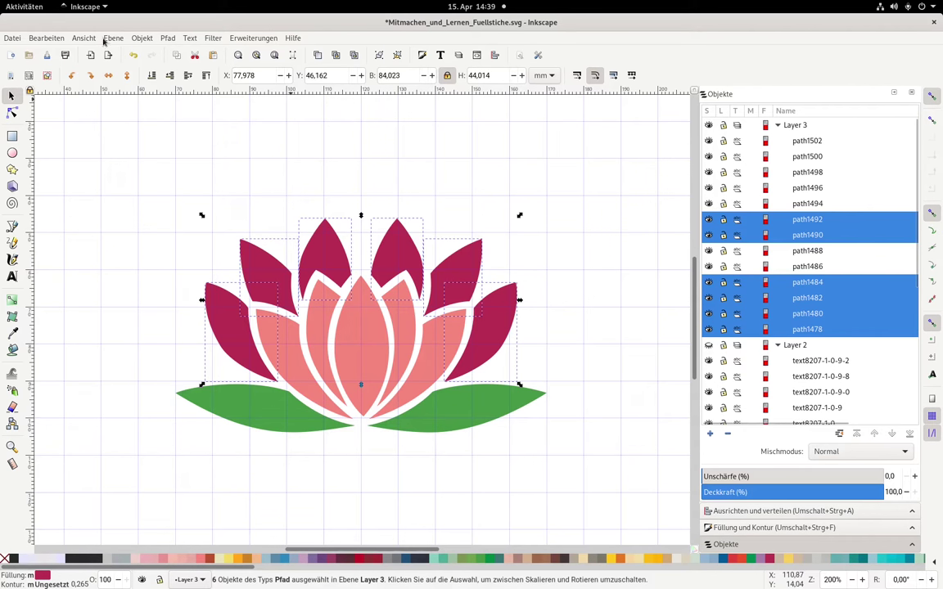
pyautogui.click(142, 37)
pyautogui.click(163, 133)
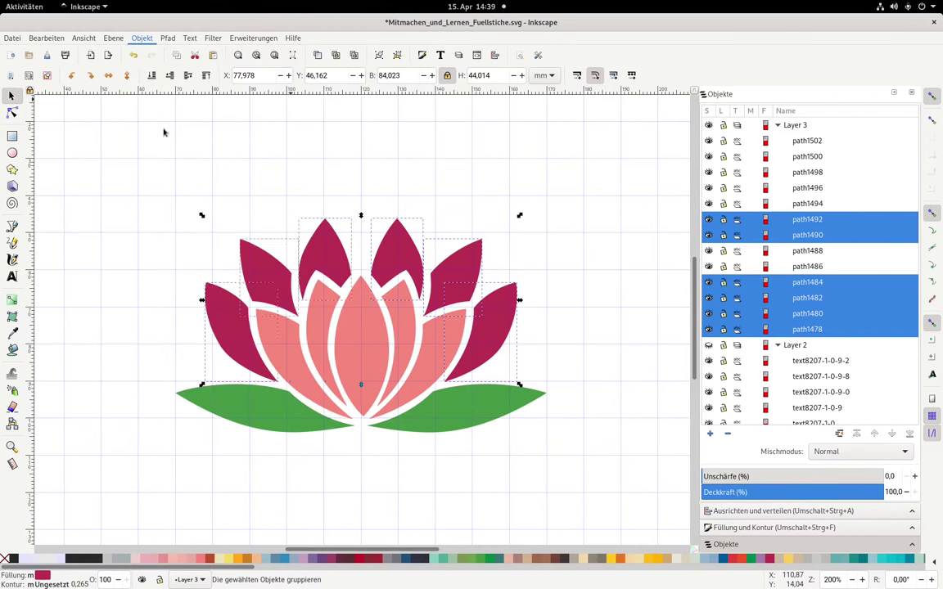
# - Group the five pink inner petals of the lotus
pyautogui.click(272, 335)
pyautogui.keyDown('shift'); pyautogui.click(321, 282); pyautogui.keyUp('shift')
pyautogui.keyDown('shift'); pyautogui.click(395, 301); pyautogui.keyUp('shift')
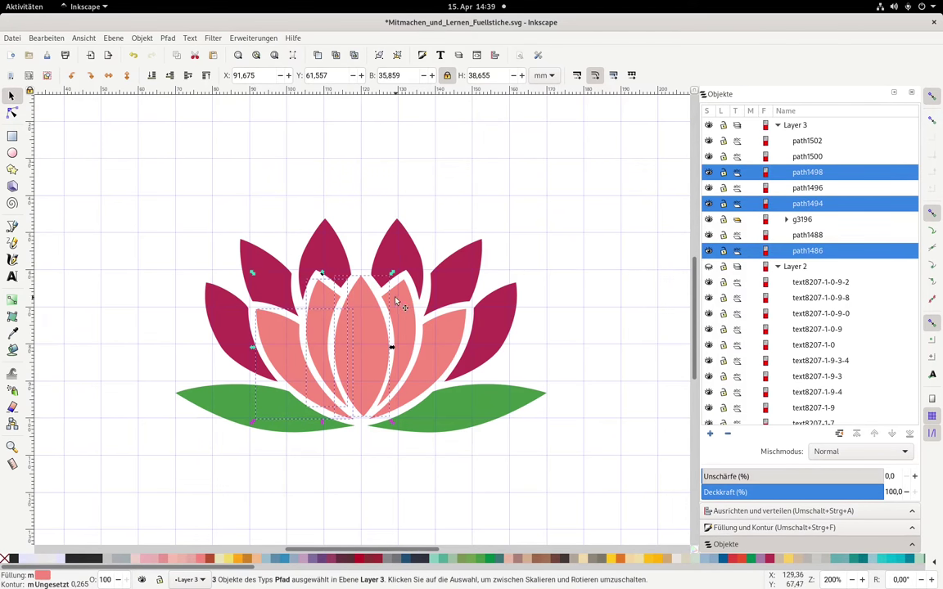
pyautogui.keyDown('shift'); pyautogui.click(401, 294); pyautogui.keyUp('shift')
pyautogui.keyDown('shift'); pyautogui.click(406, 289); pyautogui.keyUp('shift')
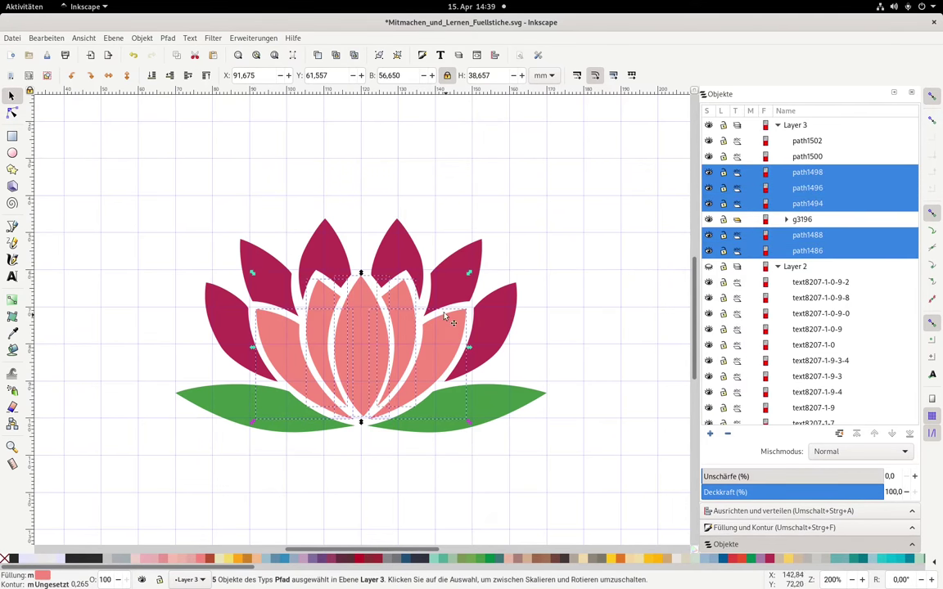
pyautogui.click(139, 38)
pyautogui.click(175, 132)
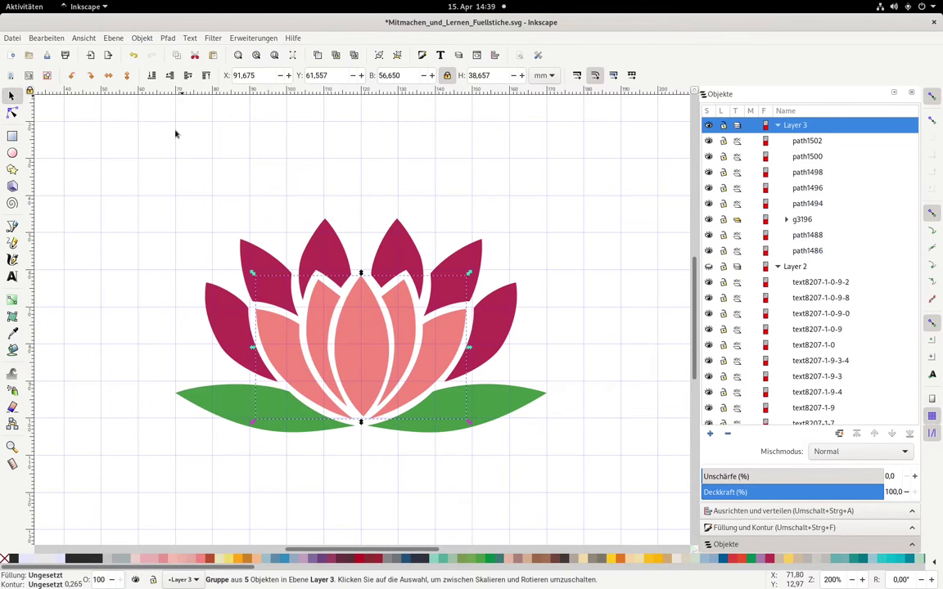
# - Group the two green leaves beneath the flower and clear the selection
pyautogui.click(240, 401)
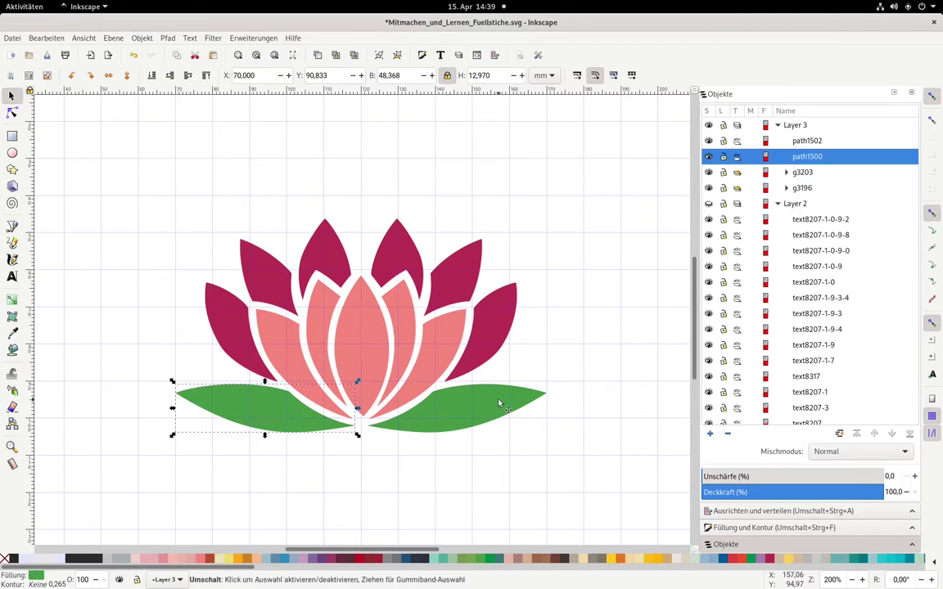
pyautogui.keyDown('shift'); pyautogui.click(491, 402); pyautogui.keyUp('shift')
pyautogui.click(143, 39)
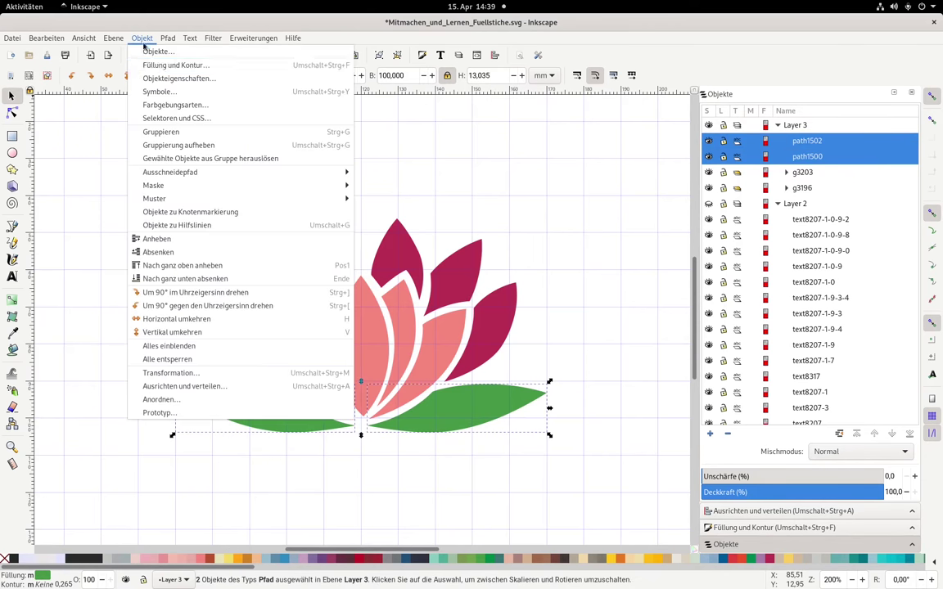
pyautogui.click(166, 131)
pyautogui.press('Escape')
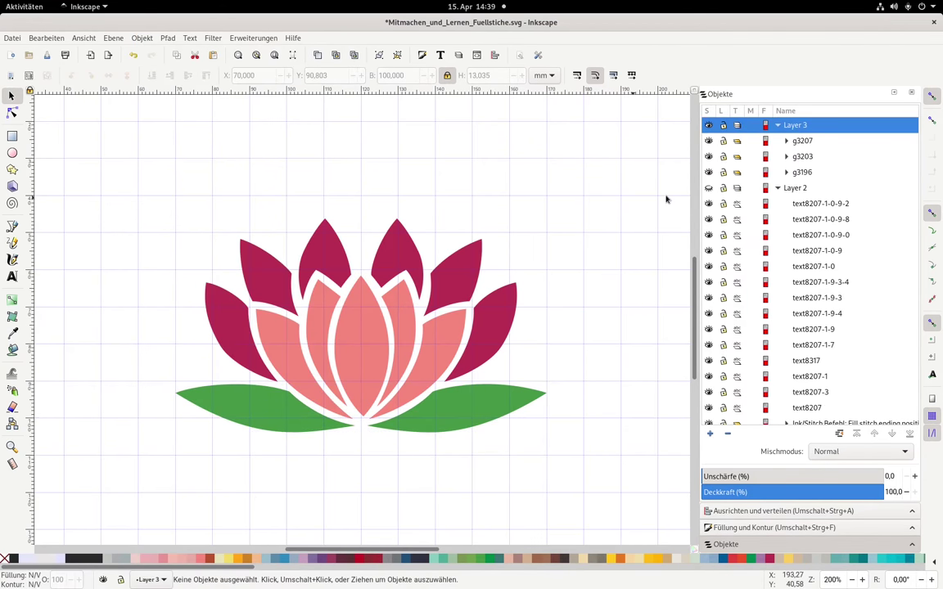
# - Expand the dark red petal group in the object list and step through its paths to examine their stacking order
pyautogui.press('Tab')
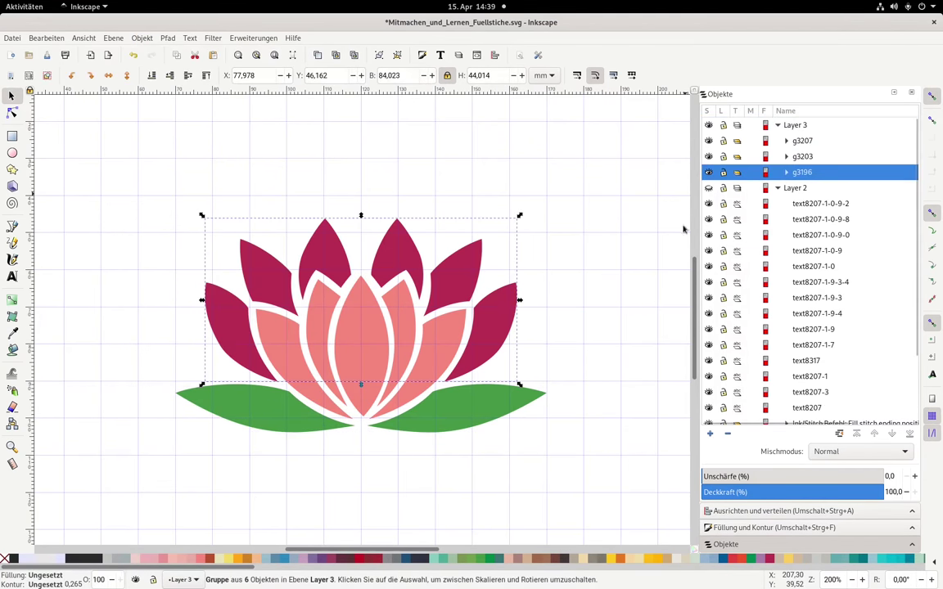
pyautogui.click(786, 172)
pyautogui.click(807, 188)
pyautogui.keyDown('shift'); pyautogui.click(820, 267); pyautogui.keyUp('shift')
pyautogui.click(557, 213)
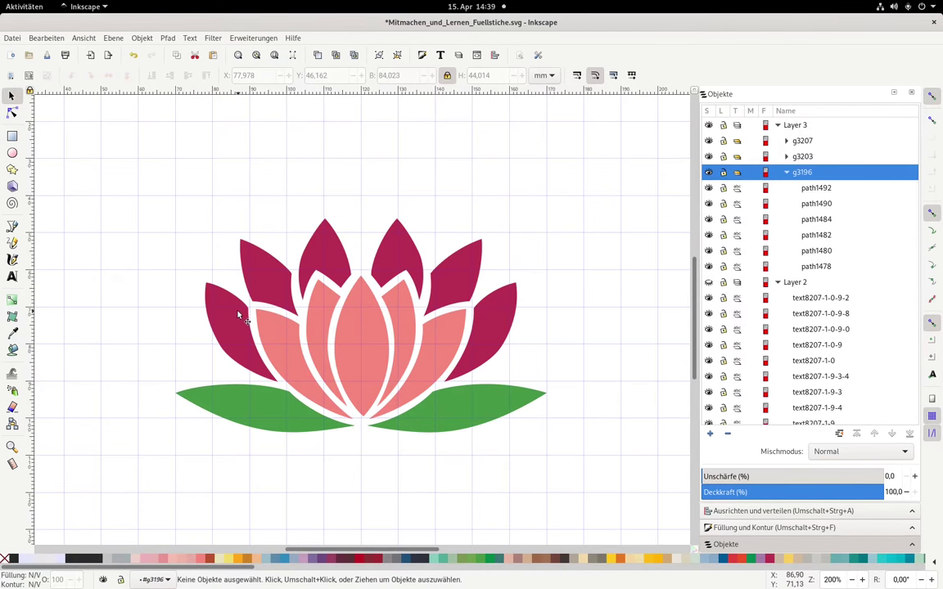
pyautogui.click(816, 266)
pyautogui.click(816, 251)
pyautogui.click(816, 235)
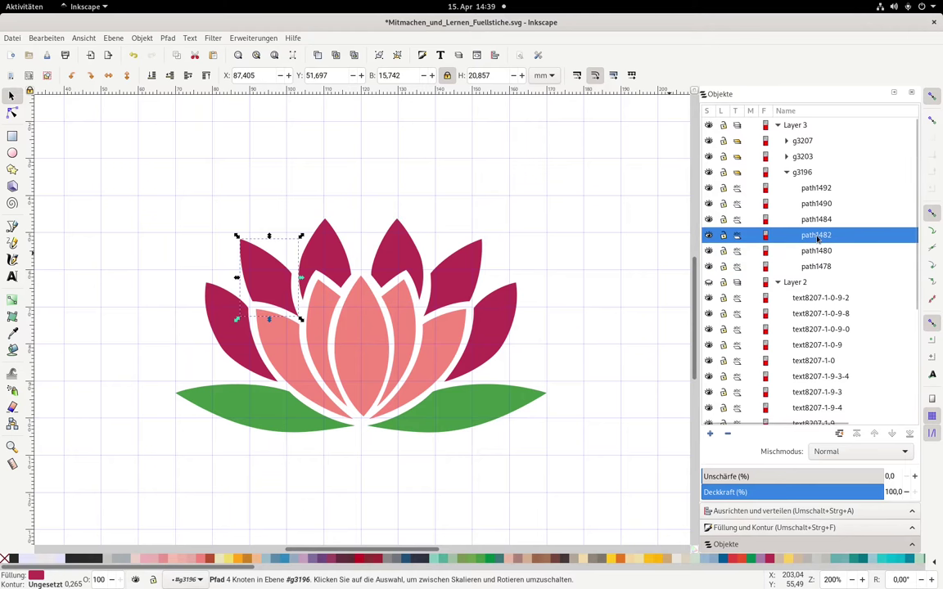
pyautogui.click(817, 219)
pyautogui.click(816, 189)
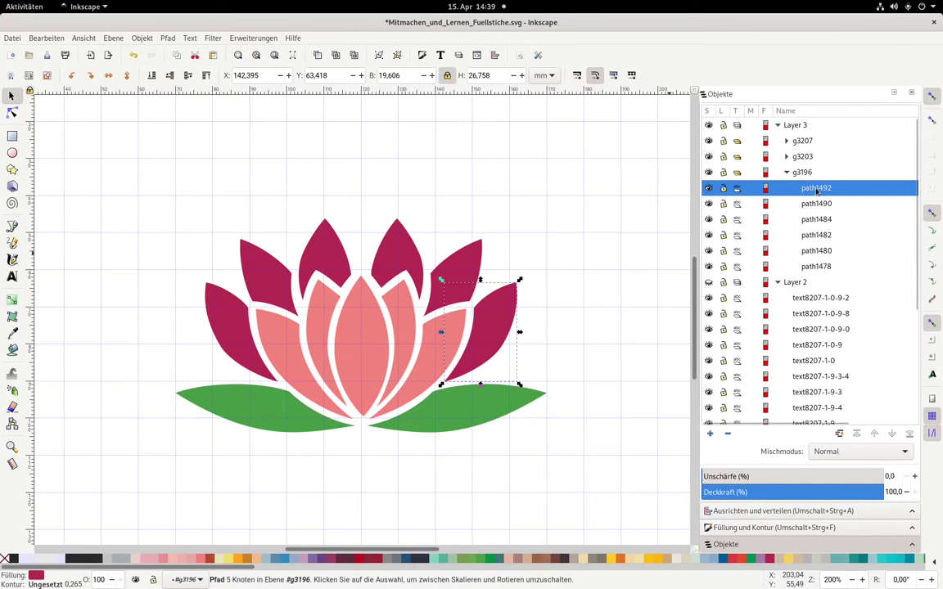
pyautogui.click(557, 259)
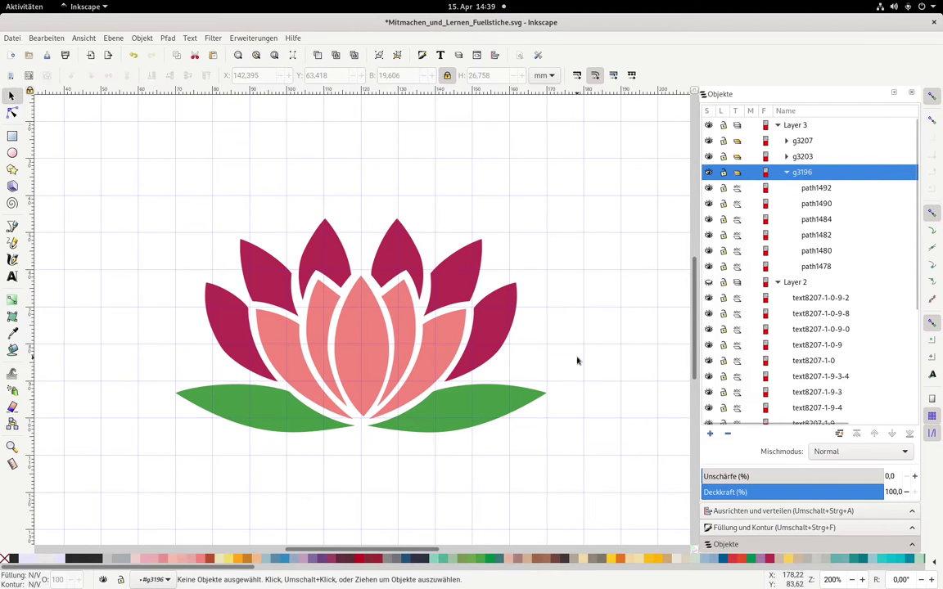
# - Move the outermost left dark red petal to the lowest position in its group's stacking order
pyautogui.click(230, 308)
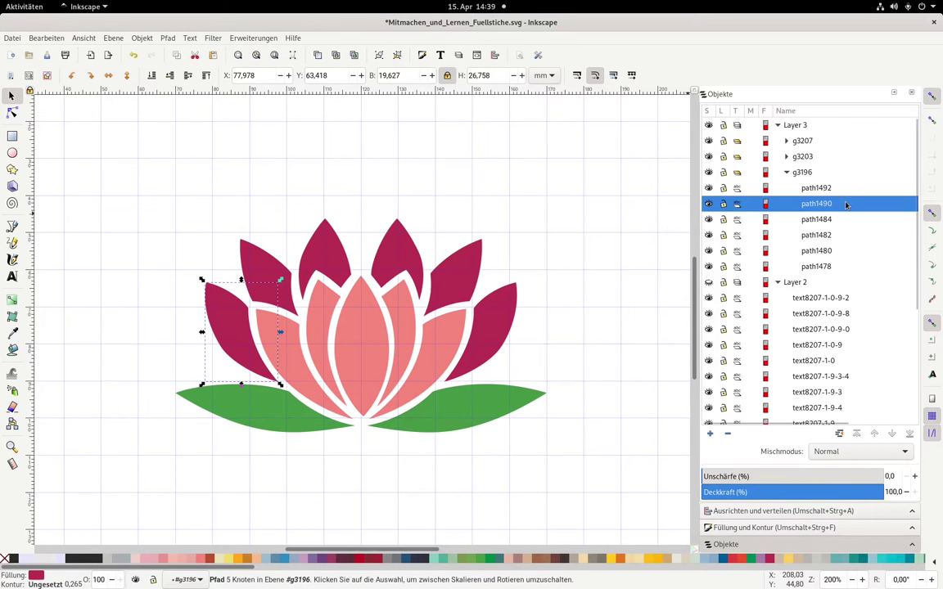
pyautogui.press('pagedown')
pyautogui.press('pagedown')
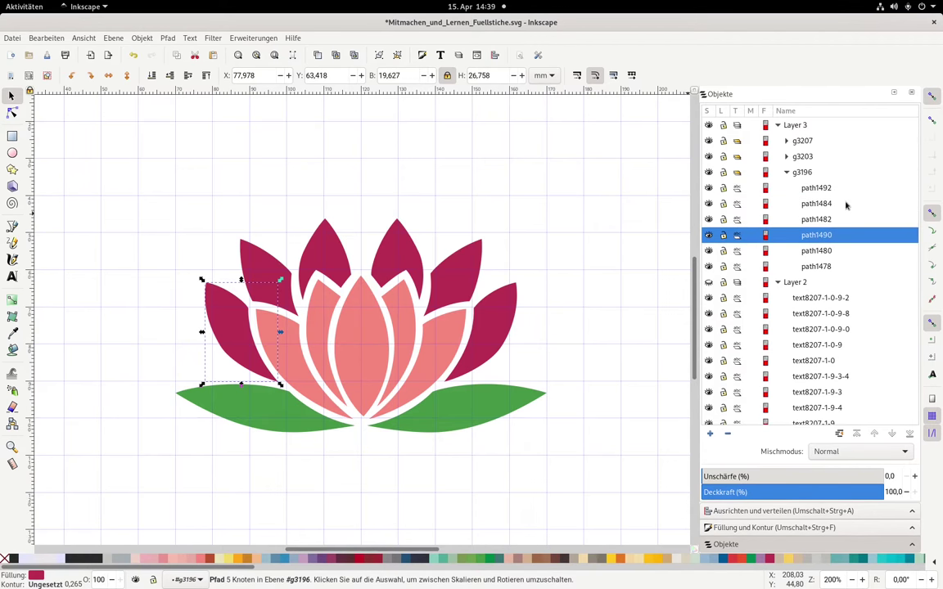
pyautogui.moveTo(835, 235); pyautogui.dragTo(826, 267)
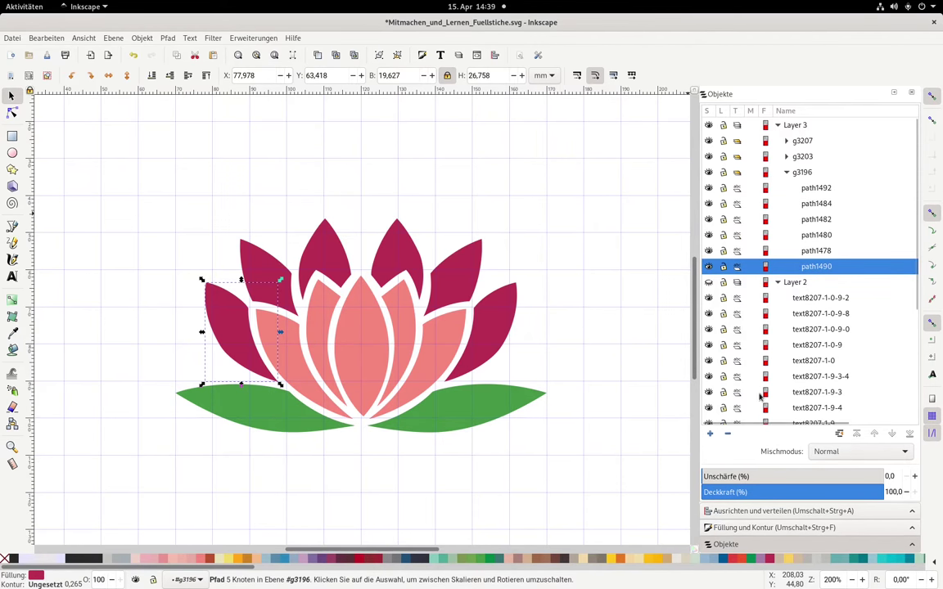
# - Lower the second dark red petal from the left until it sits directly above the outermost left petal in the stacking order
pyautogui.click(283, 279)
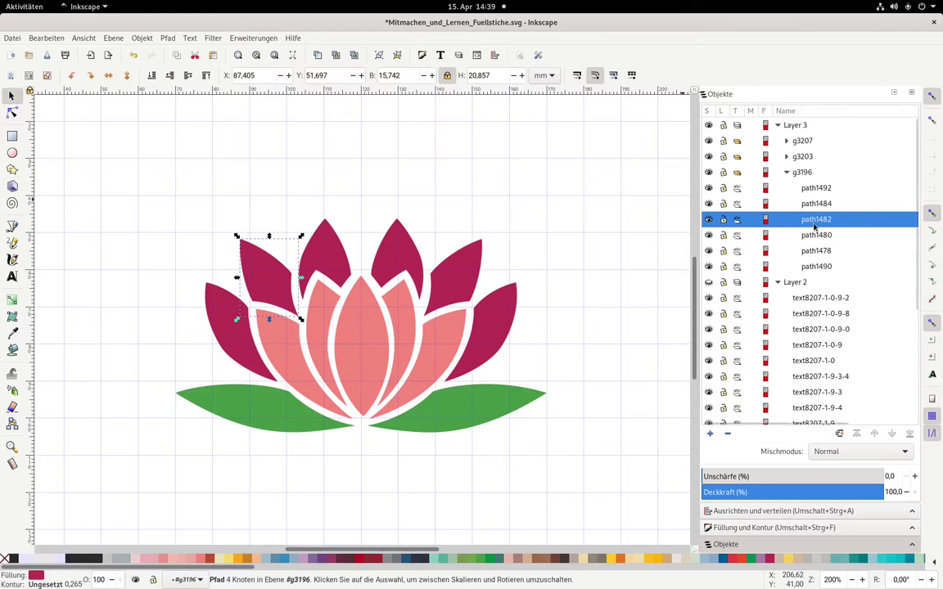
pyautogui.press('pagedown')
pyautogui.press('pagedown')
# - Check the dark red petals' stacking order by selecting them one after another from the lowest path upward, and deselect
pyautogui.click(825, 267)
pyautogui.click(824, 256)
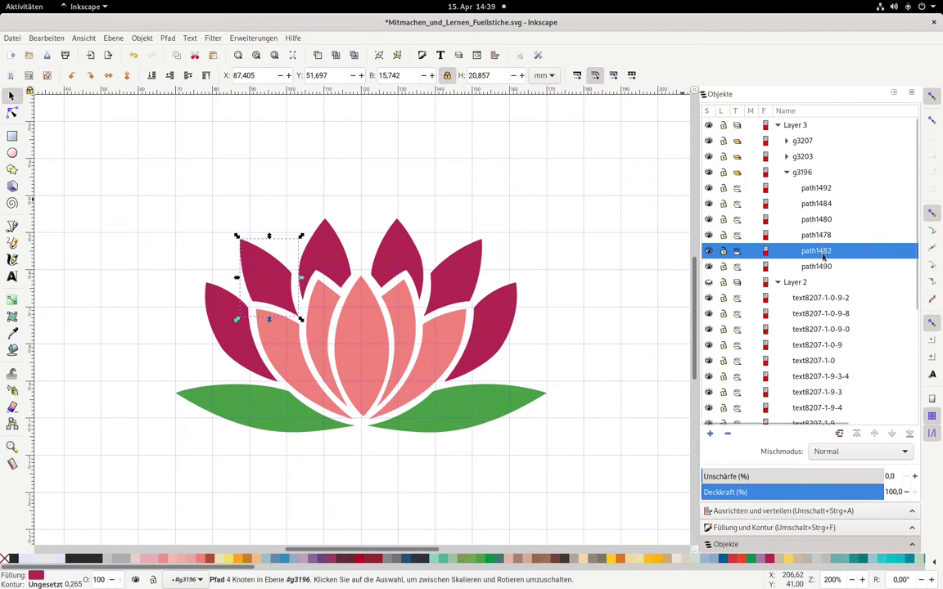
pyautogui.click(824, 237)
pyautogui.click(824, 220)
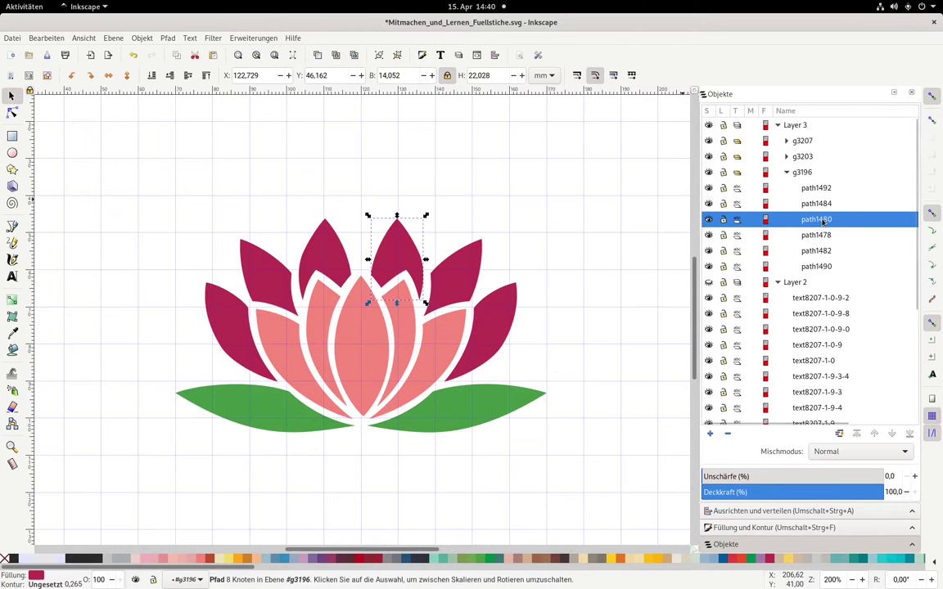
pyautogui.click(823, 208)
pyautogui.click(742, 187)
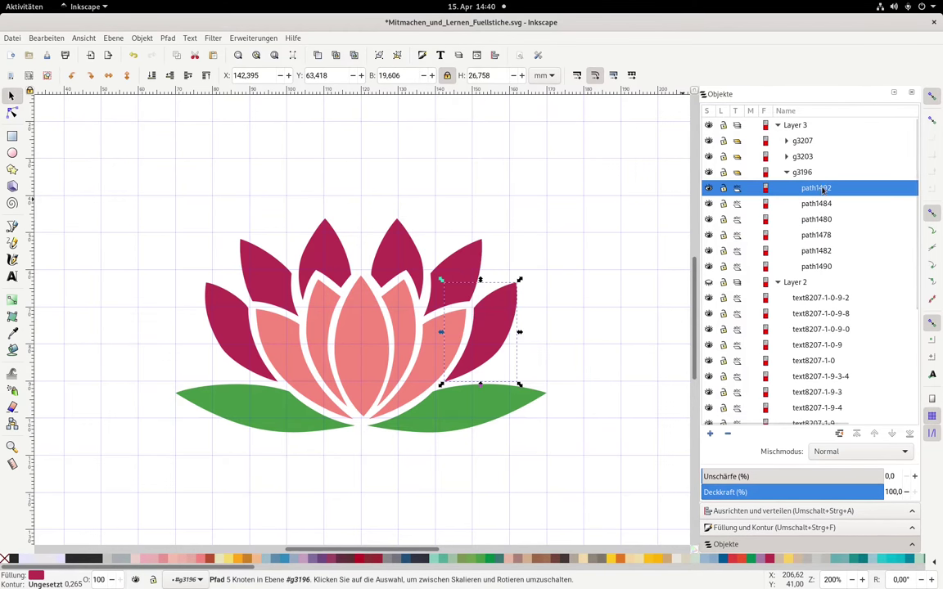
pyautogui.click(685, 228)
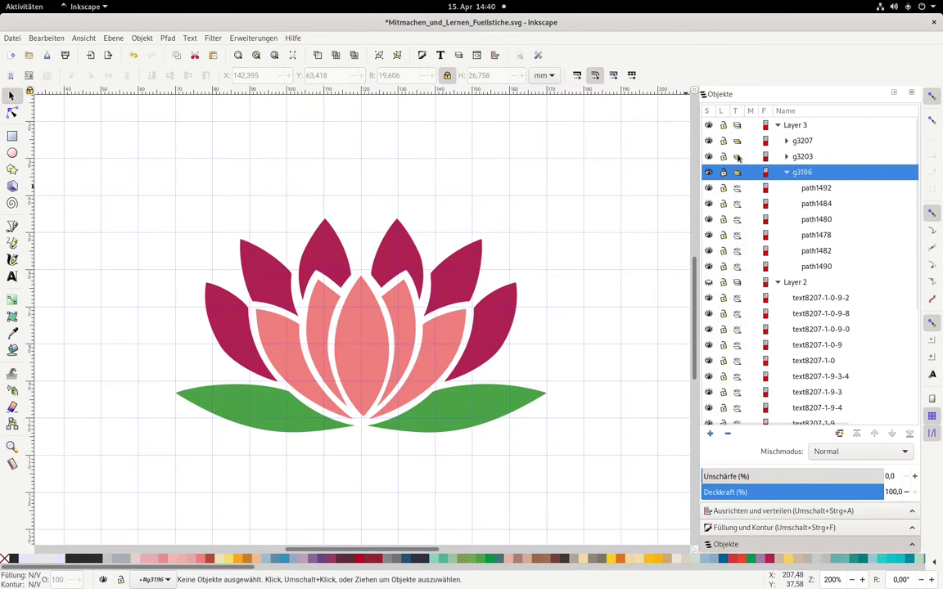
# - Expand the pink petal group and move its outermost left petal to the lowest position in the stacking order
pyautogui.click(786, 157)
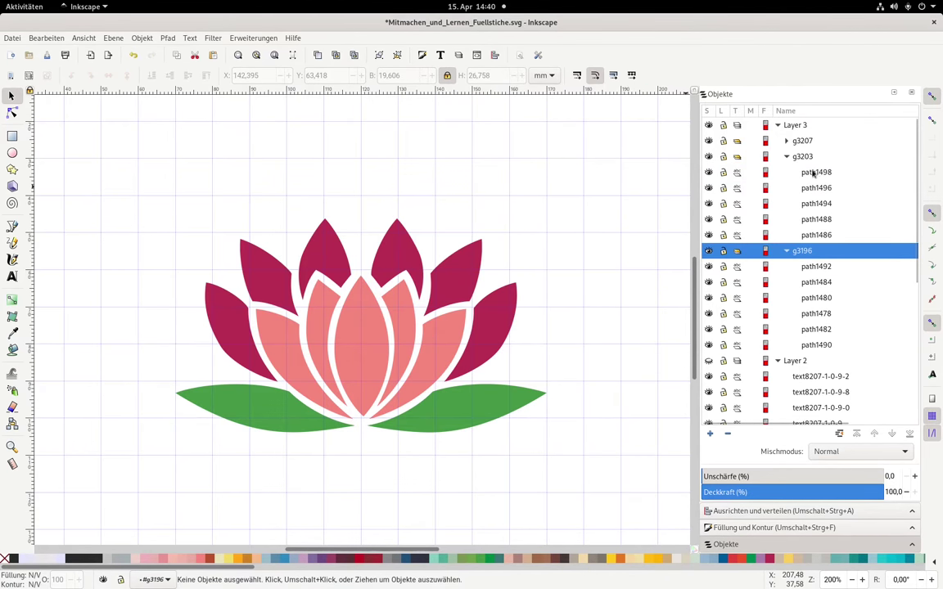
pyautogui.click(818, 235)
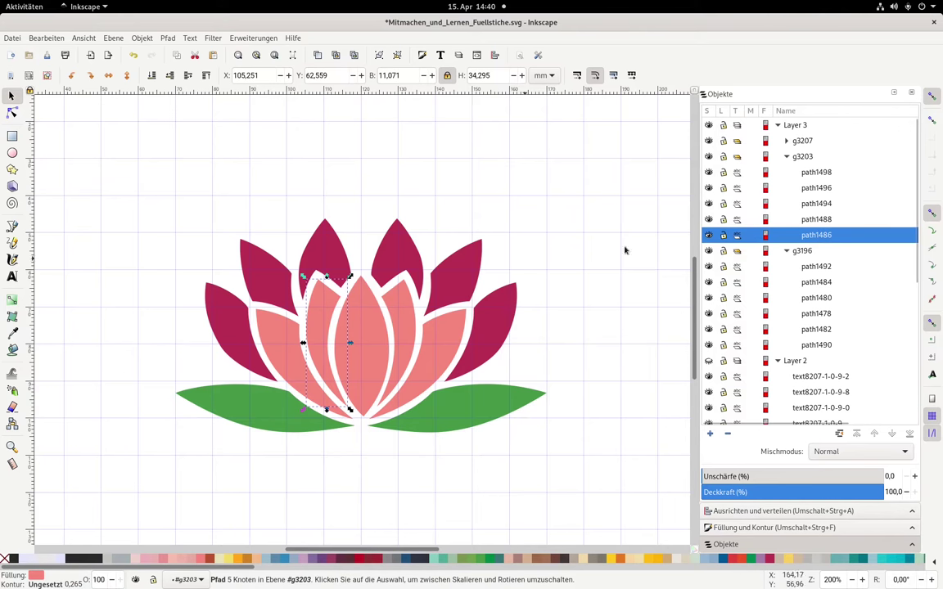
pyautogui.press('pagedown')
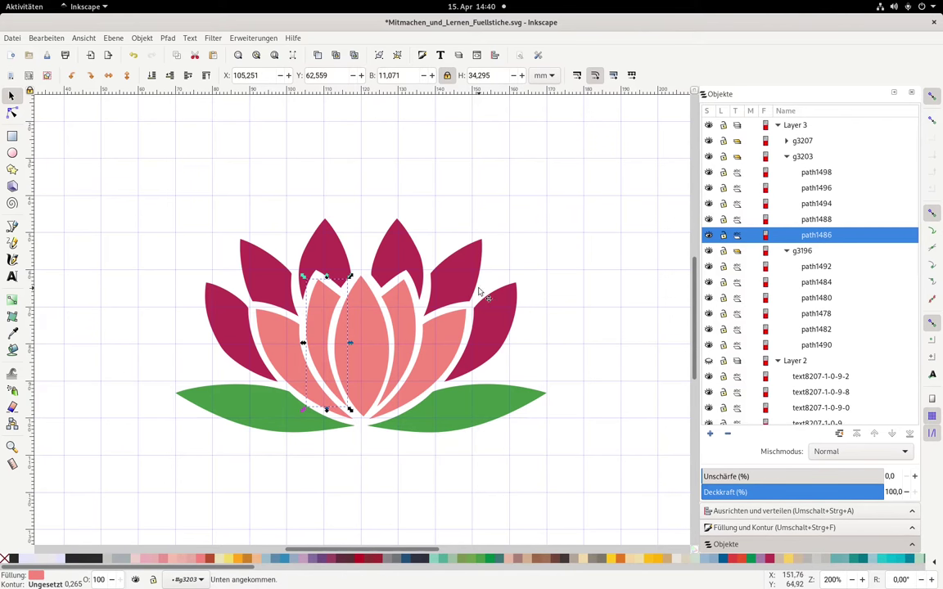
pyautogui.click(826, 220)
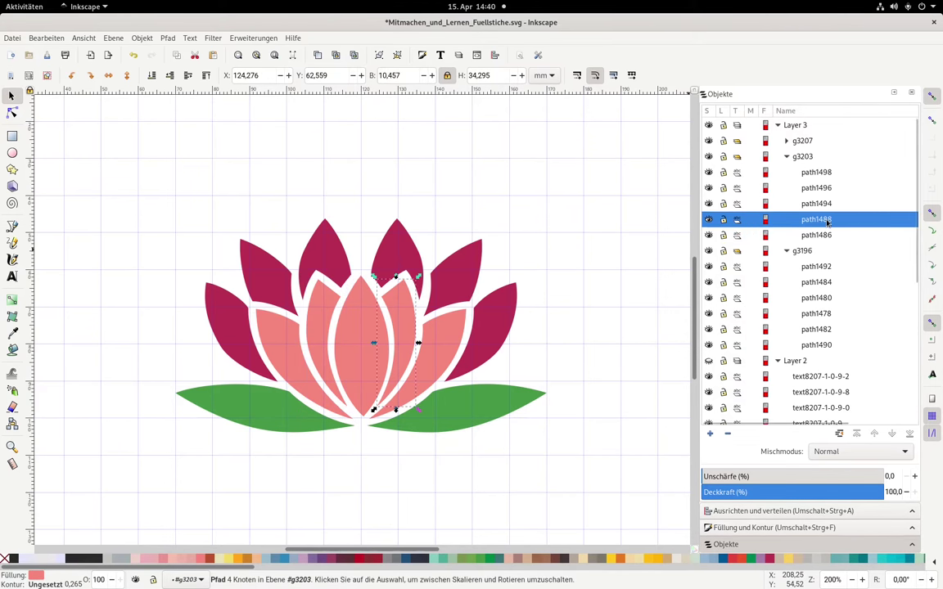
pyautogui.click(826, 204)
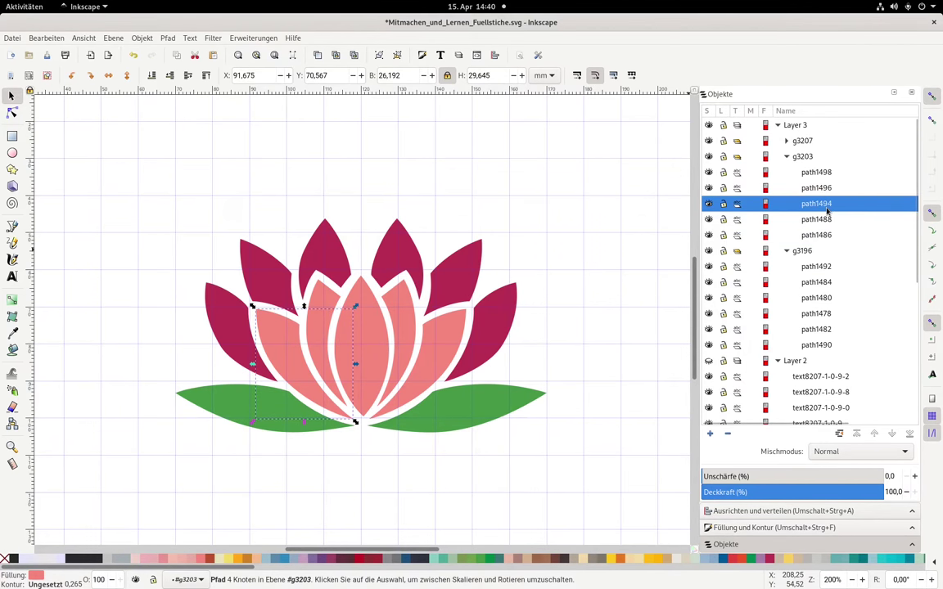
pyautogui.moveTo(828, 219); pyautogui.dragTo(828, 233)
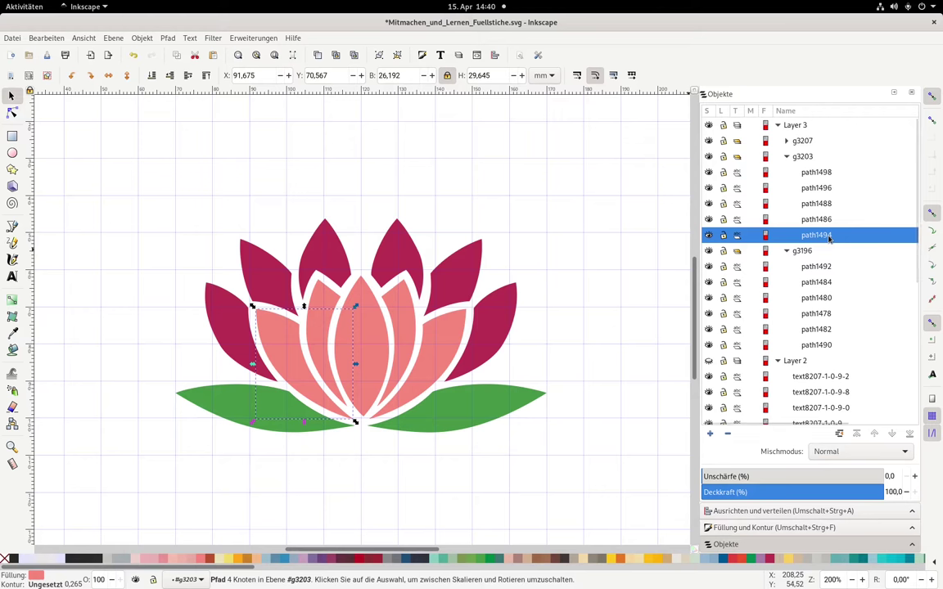
# - Move the central pink petal directly above the inner left petal in the pink group's stacking order
pyautogui.click(827, 220)
pyautogui.click(826, 205)
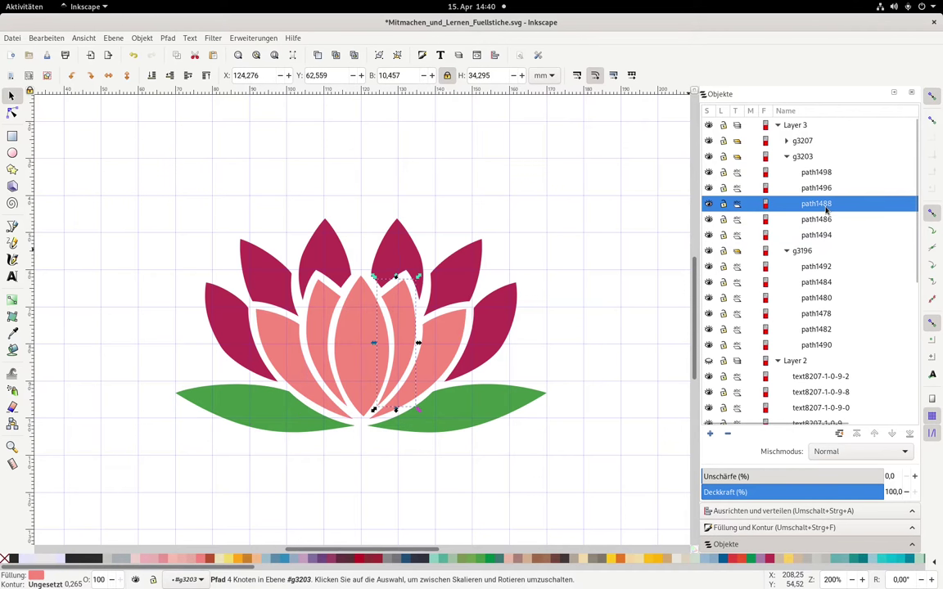
pyautogui.click(826, 173)
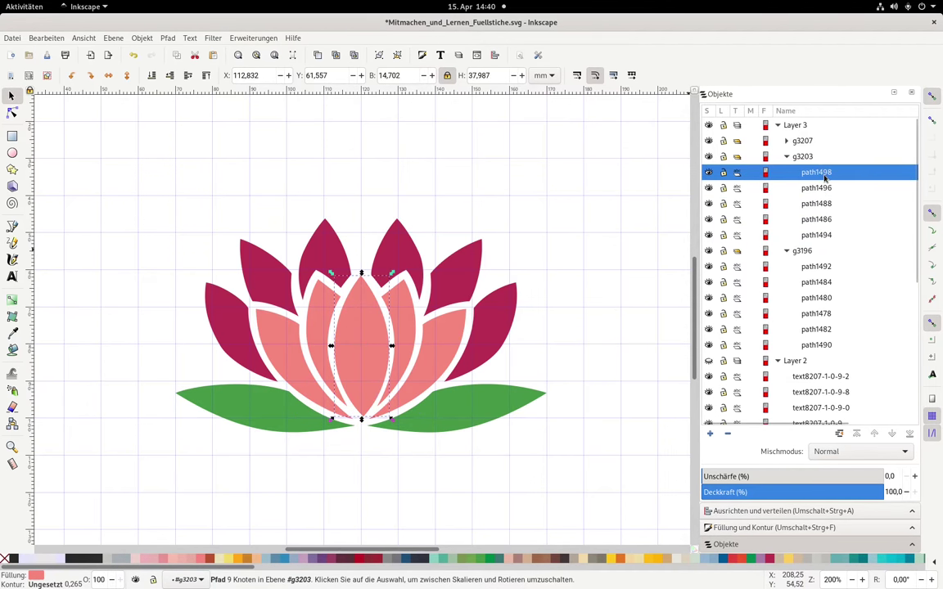
pyautogui.moveTo(825, 207); pyautogui.dragTo(829, 231)
# - Check the pink petals' stacking order by selecting them one after another from the lowest path upward, and deselect
pyautogui.click(830, 236)
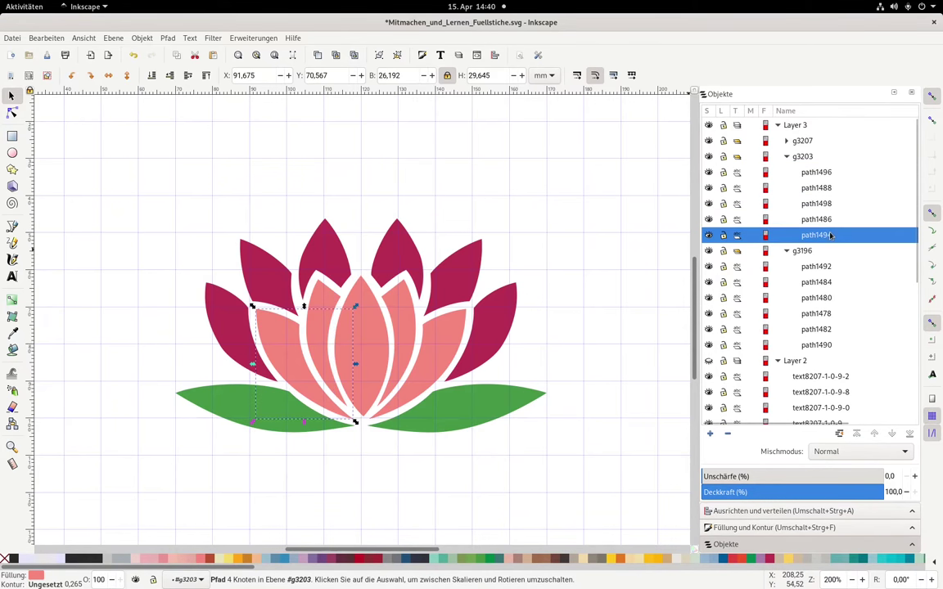
pyautogui.click(827, 219)
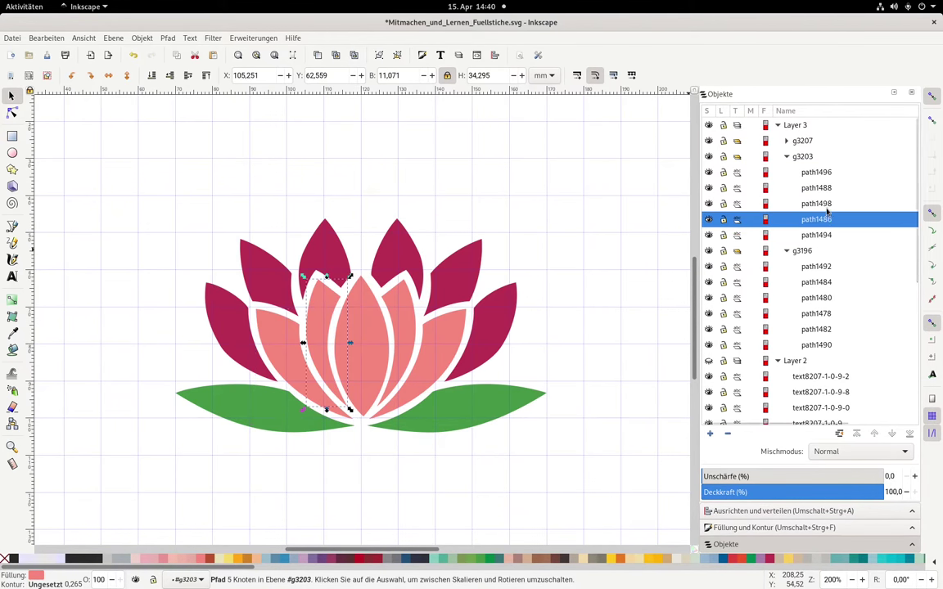
pyautogui.click(825, 204)
pyautogui.click(824, 189)
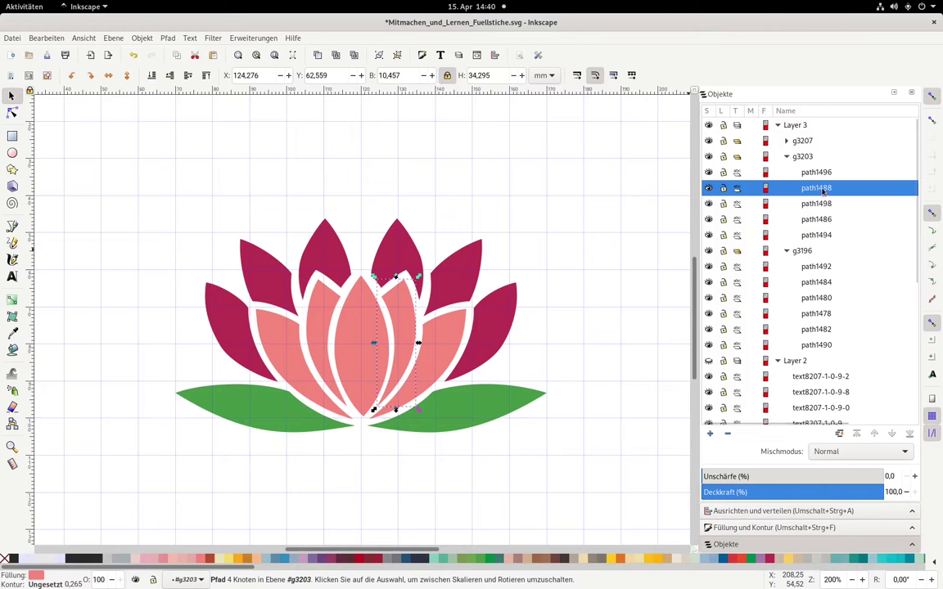
pyautogui.click(741, 173)
pyautogui.click(589, 225)
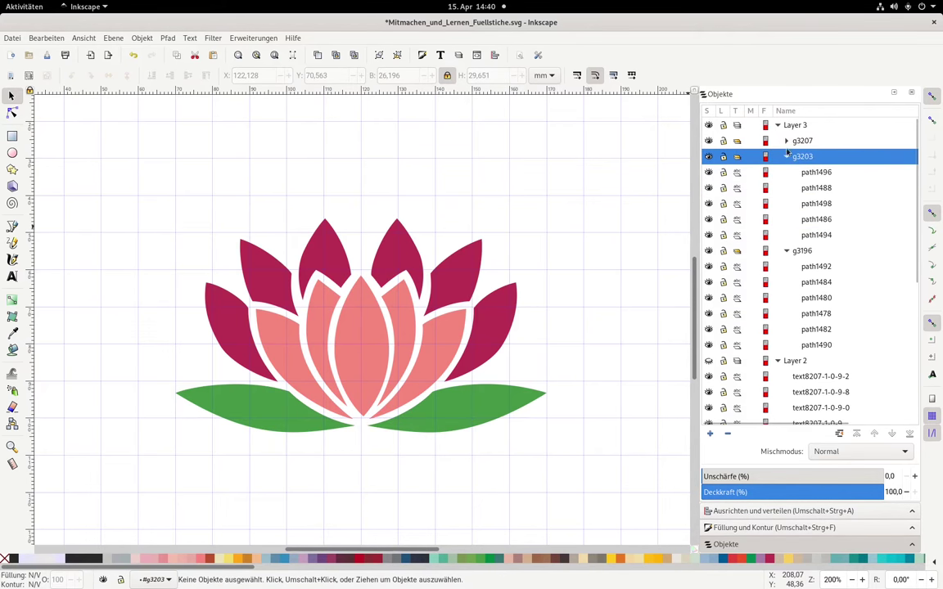
# - Expand the green leaf group, select its uppermost path to check the leaf order, and deselect
pyautogui.click(787, 141)
pyautogui.click(811, 158)
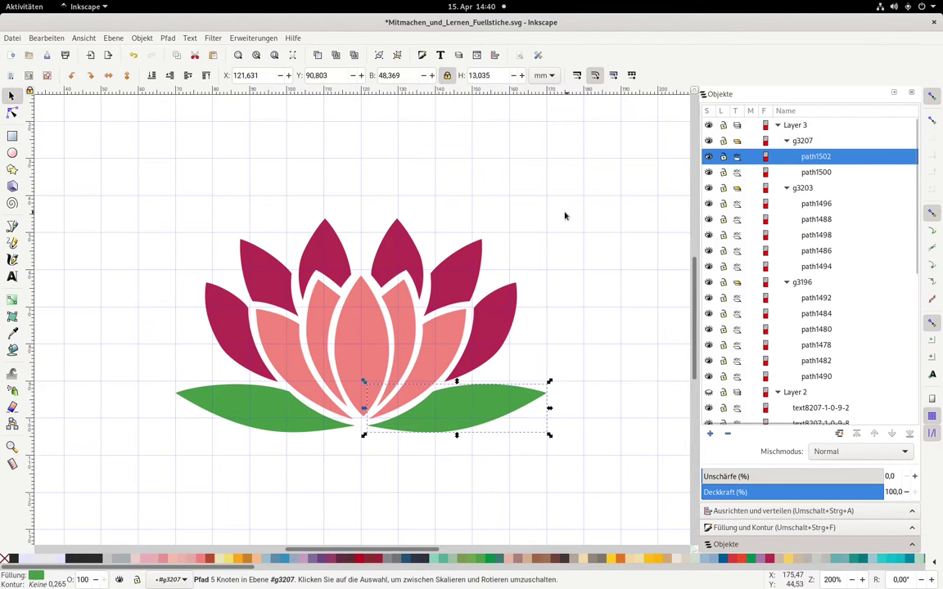
pyautogui.click(472, 200)
# - Select the whole lotus, play its stitch simulation through to the last stitch, and close the simulator
pyautogui.moveTo(95, 146); pyautogui.dragTo(563, 452)
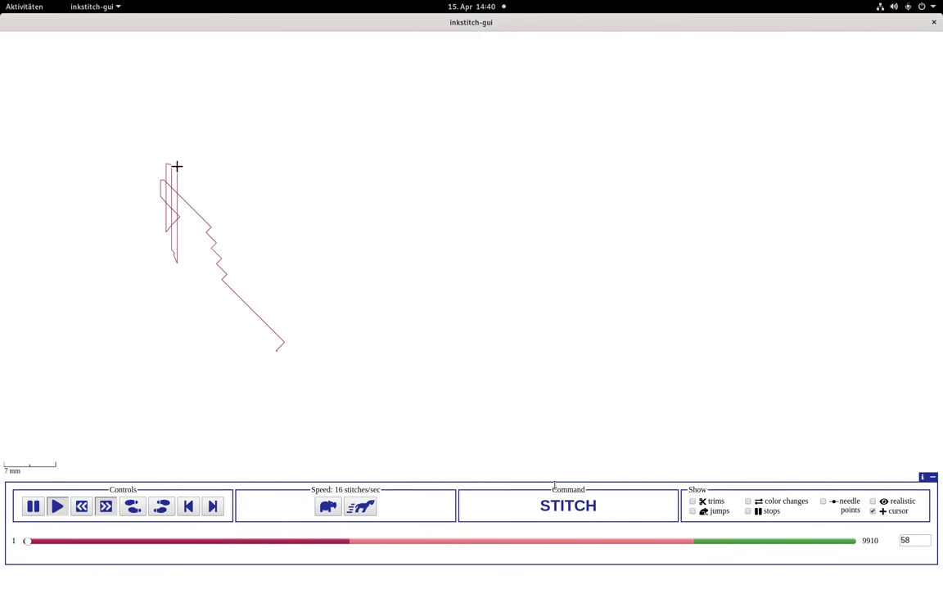
pyautogui.moveTo(35, 546)
pyautogui.mouseDown()
pyautogui.moveTo(674, 555)
pyautogui.moveTo(858, 542)
pyautogui.moveTo(911, 554)
pyautogui.mouseUp()
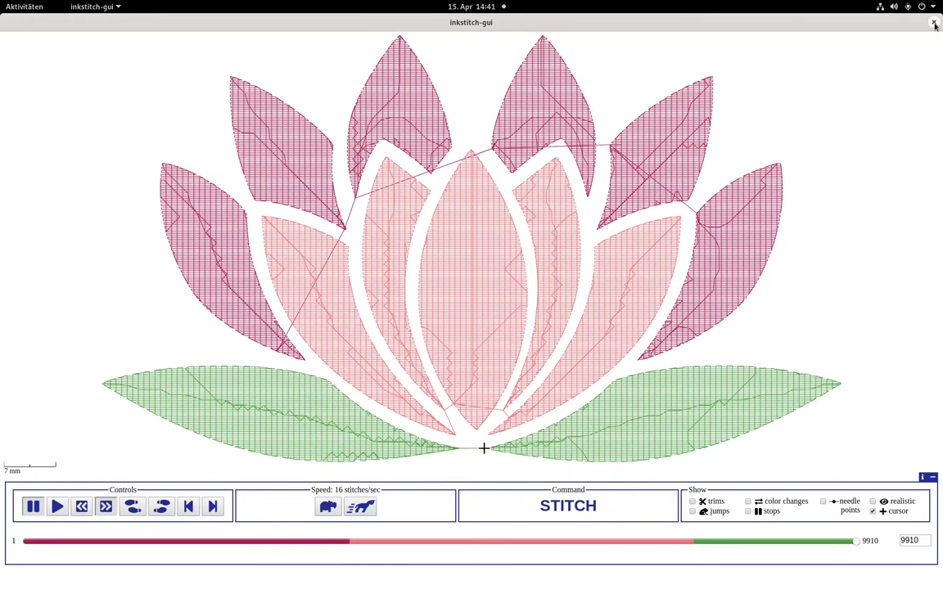
pyautogui.press('Escape')
pyautogui.click(609, 204)
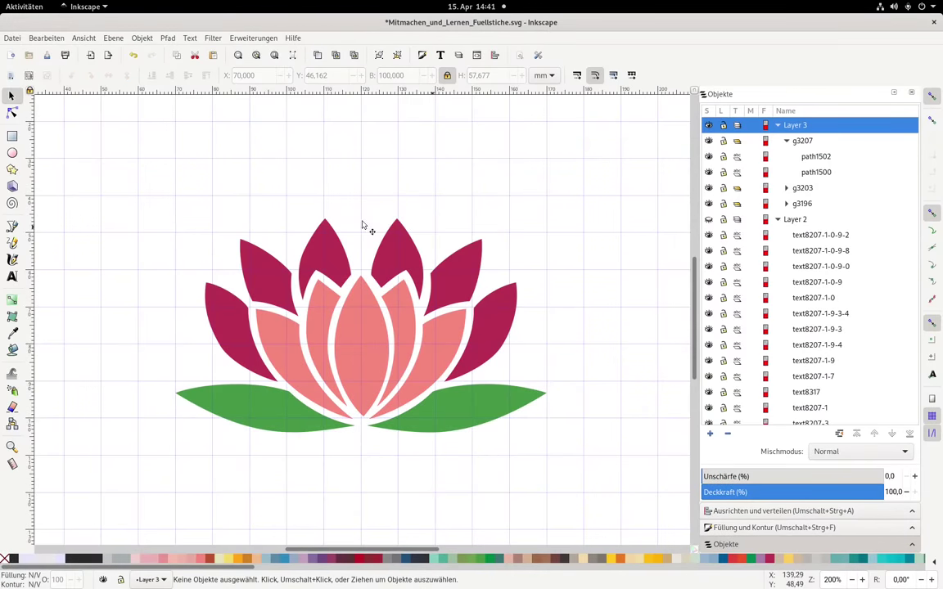
pyautogui.click(6, 38)
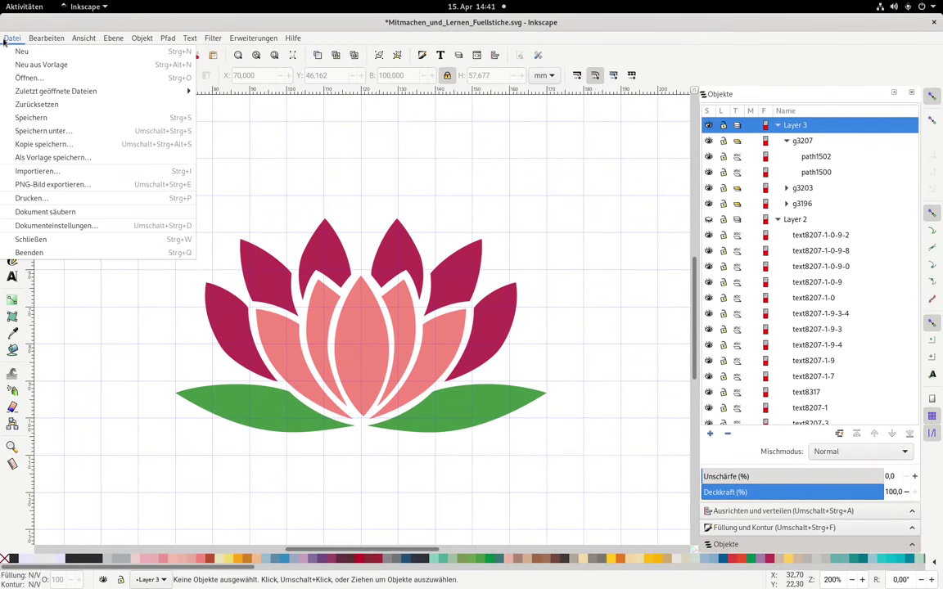
pyautogui.click(40, 131)
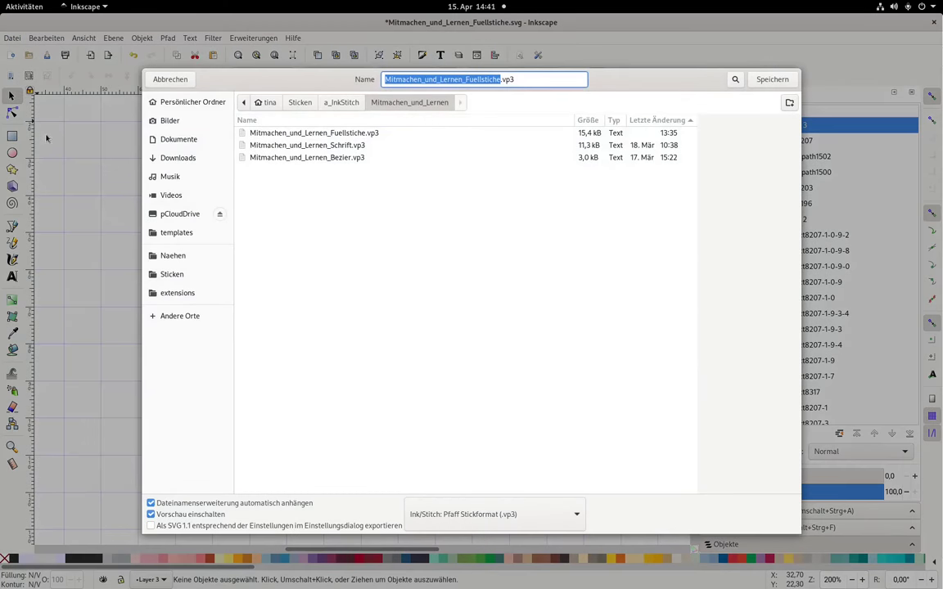
pyautogui.click(169, 79)
pyautogui.click(11, 37)
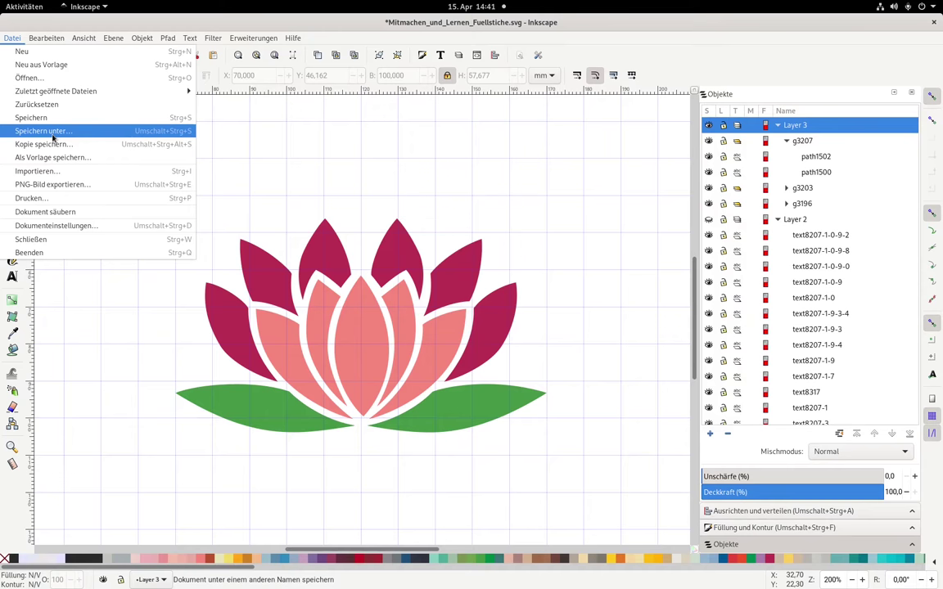
pyautogui.click(527, 33)
# - Save the design as the Pfaff embroidery file Mitmachen_und_Lernen_Fuellstiche.vp3, replacing the existing file
pyautogui.click(46, 38)
pyautogui.moveTo(12, 38)
pyautogui.click(21, 131)
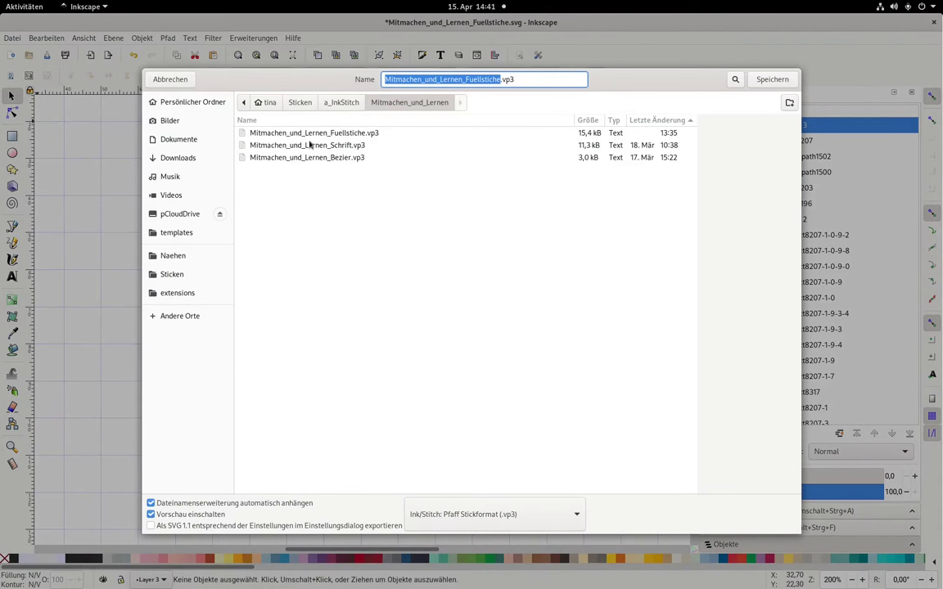
pyautogui.click(307, 134)
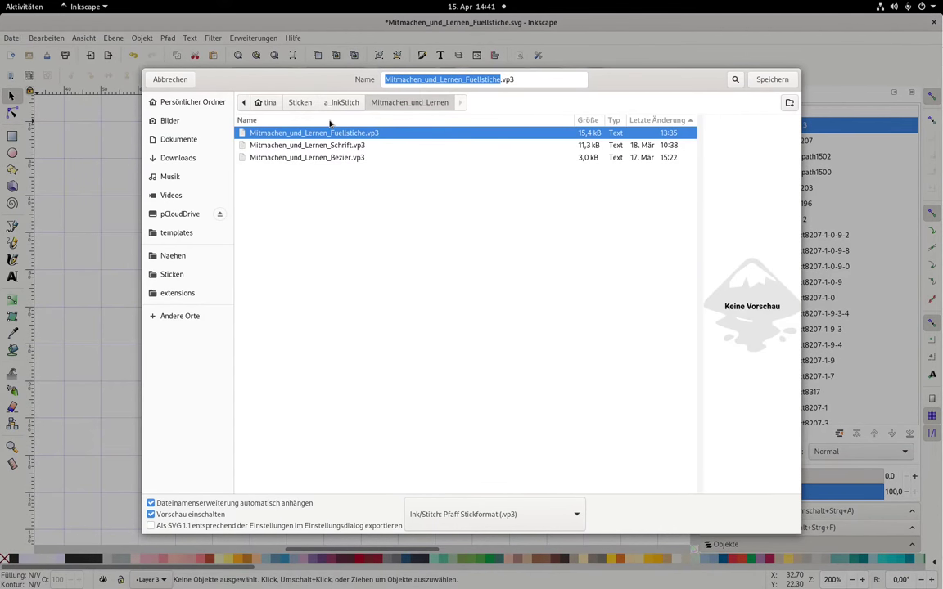
pyautogui.click(770, 79)
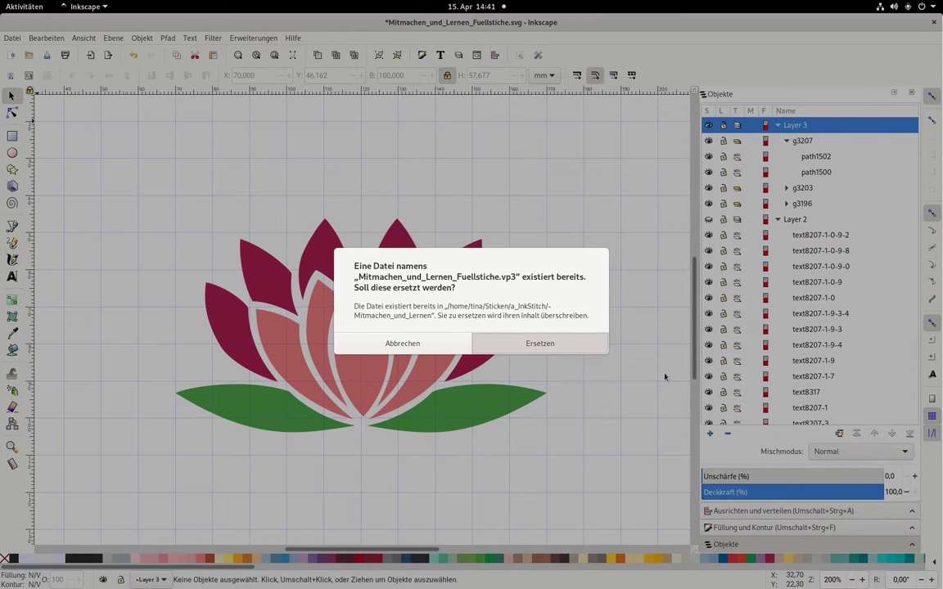
pyautogui.press('Return')
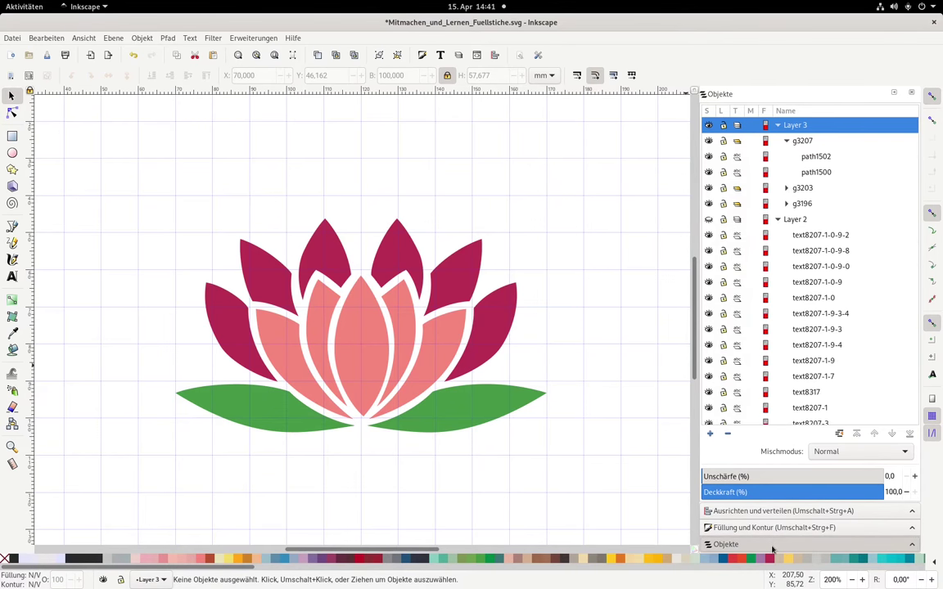
# - Show and hide Layer 2 to compare its annotated lotus with the one on Layer 3
pyautogui.click(709, 219)
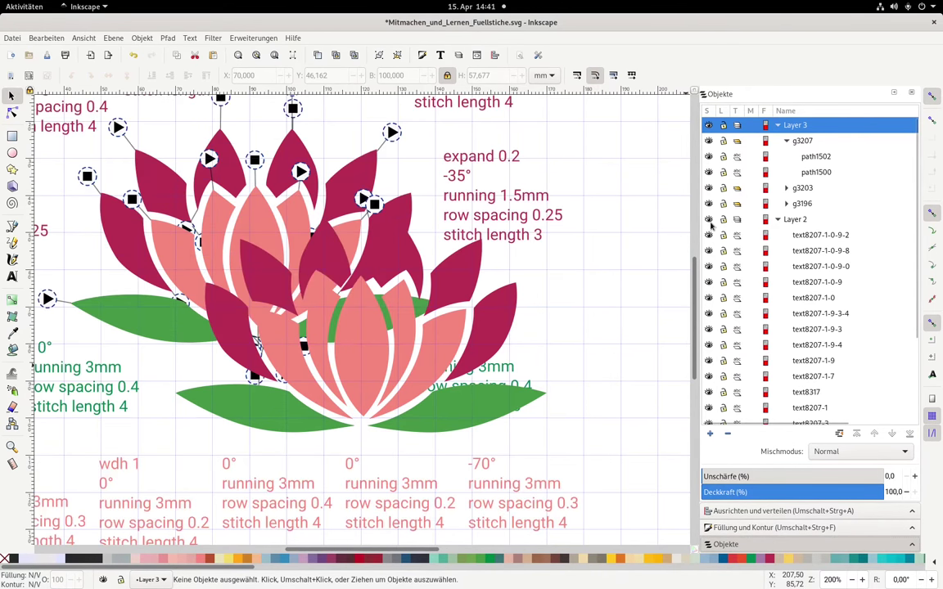
pyautogui.click(709, 220)
pyautogui.click(709, 220)
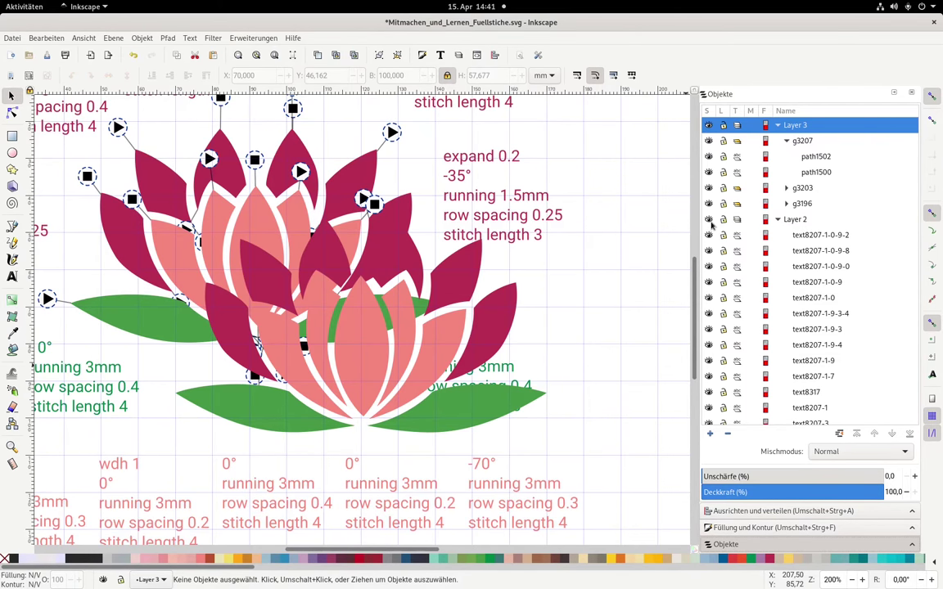
pyautogui.click(709, 219)
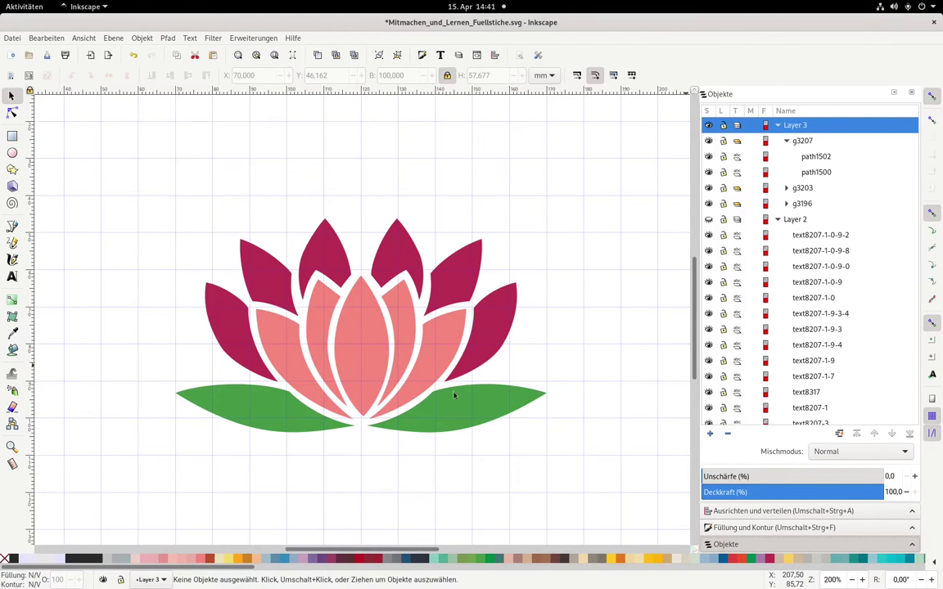
pyautogui.hotkey('ctrl', 'a')
pyautogui.click(135, 184)
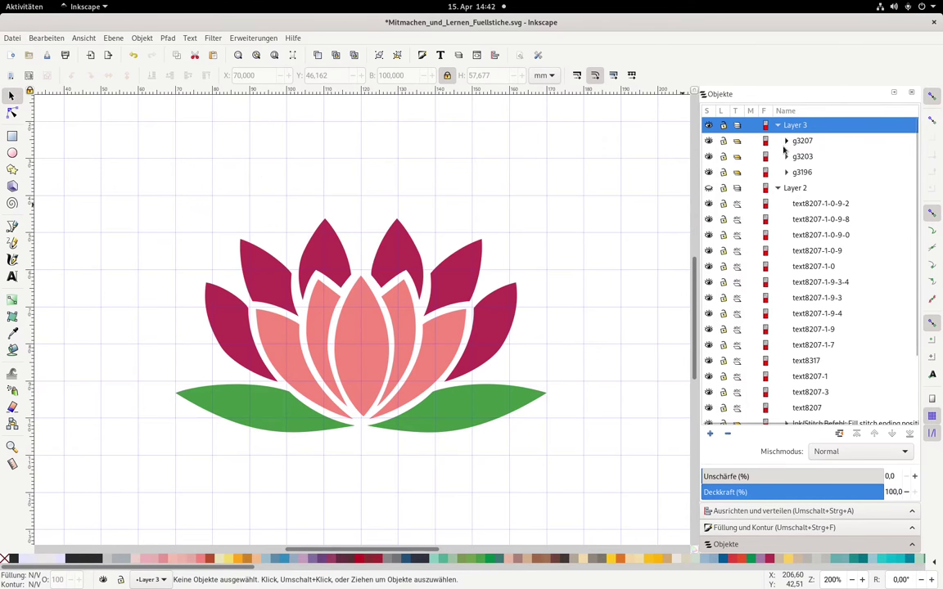
# - Make Layer 2 visible and select all three colour groups of the Layer 3 lotus
pyautogui.click(709, 188)
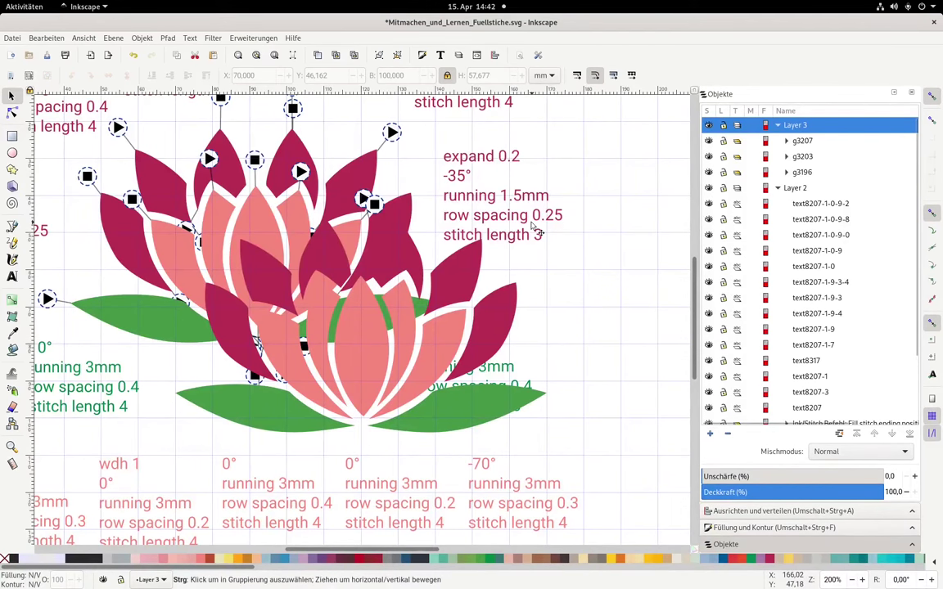
pyautogui.scroll(-2, 536, 234)
pyautogui.scroll(1, 524, 239)
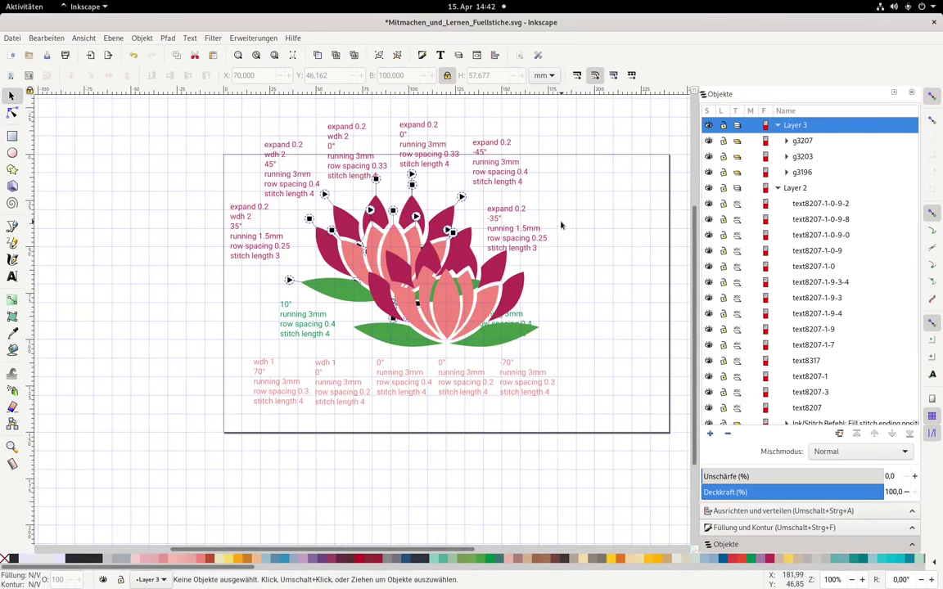
pyautogui.click(432, 282)
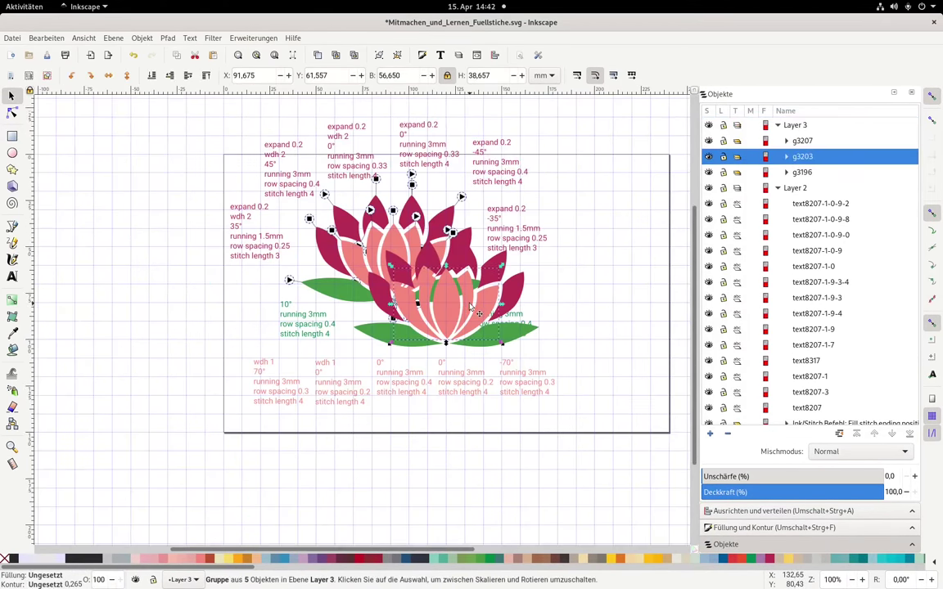
pyautogui.click(802, 141)
pyautogui.keyDown('shift'); pyautogui.click(802, 172); pyautogui.keyUp('shift')
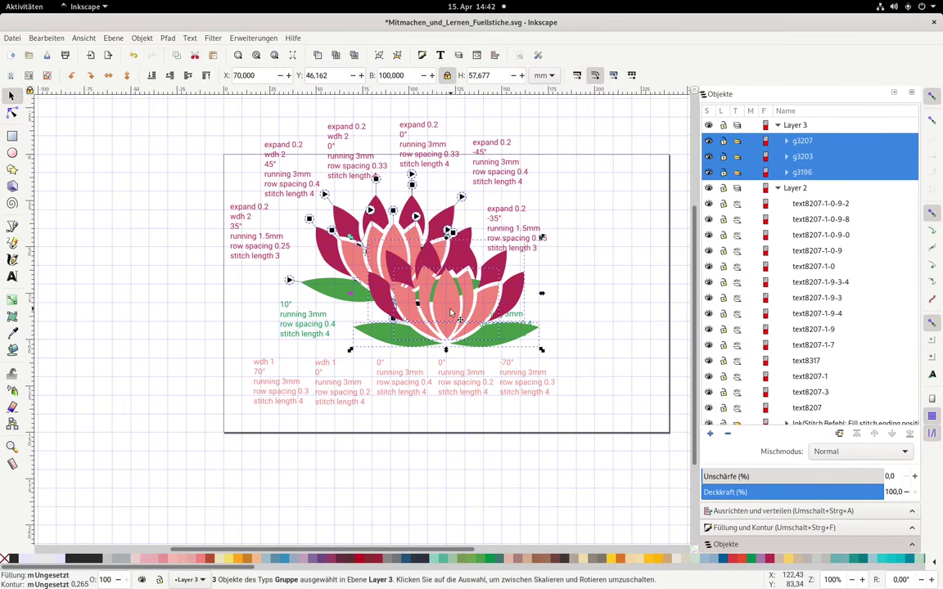
# - Set alignment to treat the selection as a group relative to the last selected object, adding the Layer 2 lotus's left leaf as reference
pyautogui.click(740, 511)
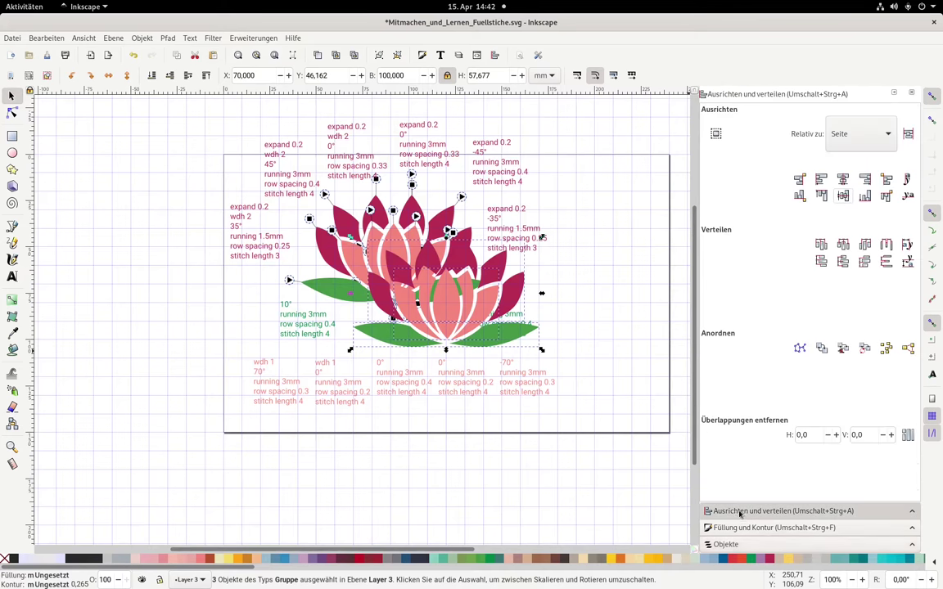
pyautogui.click(848, 138)
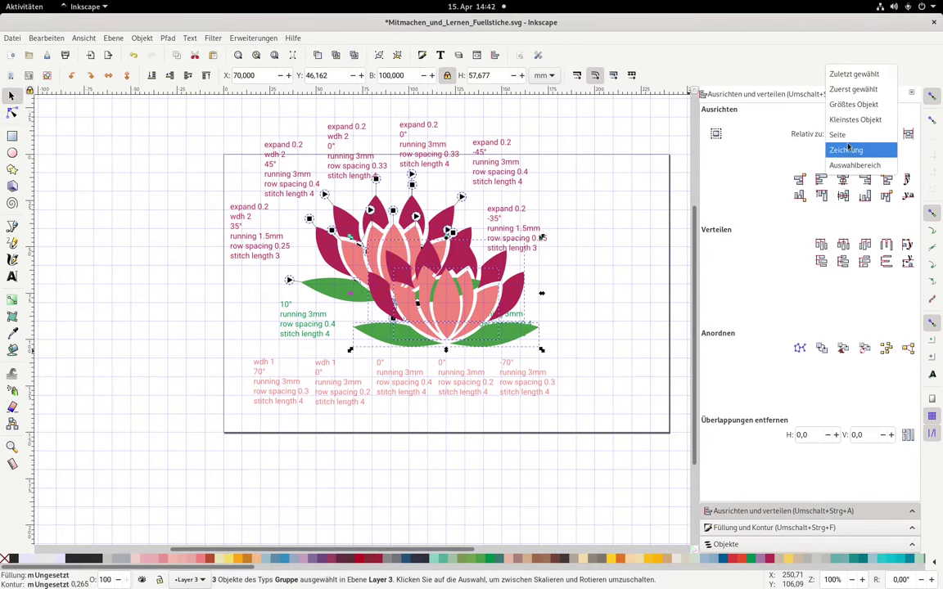
pyautogui.click(842, 79)
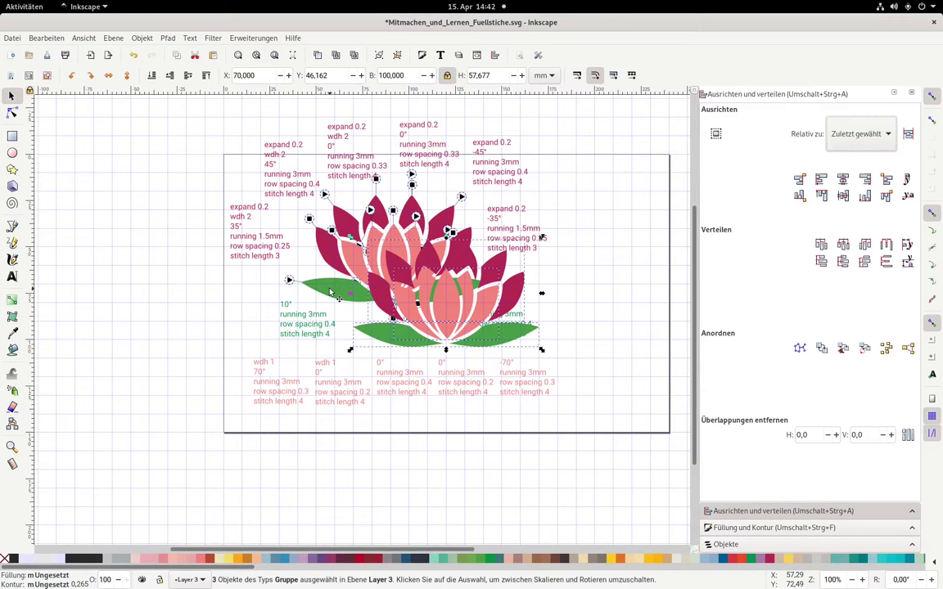
pyautogui.click(910, 135)
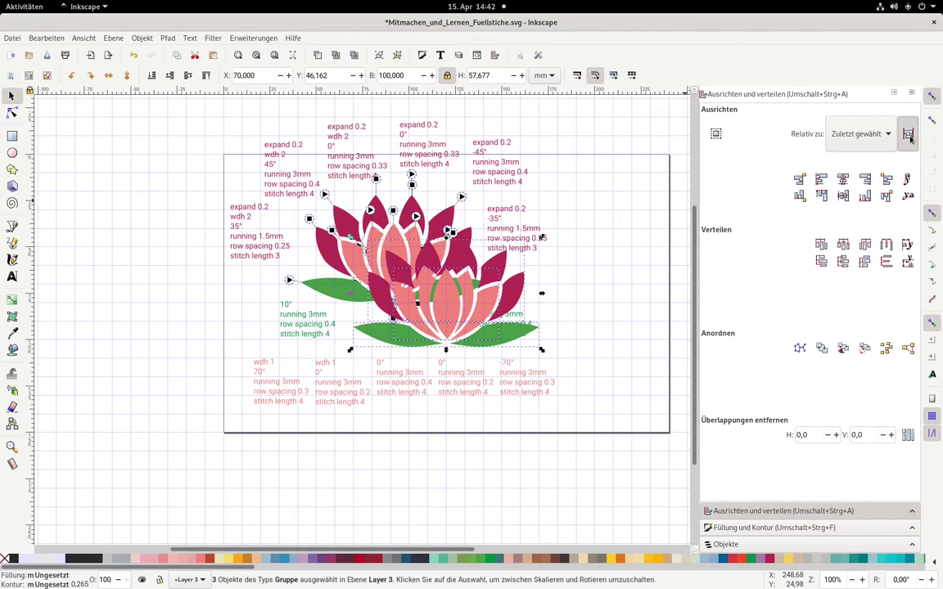
pyautogui.keyDown('shift'); pyautogui.click(326, 290); pyautogui.keyUp('shift')
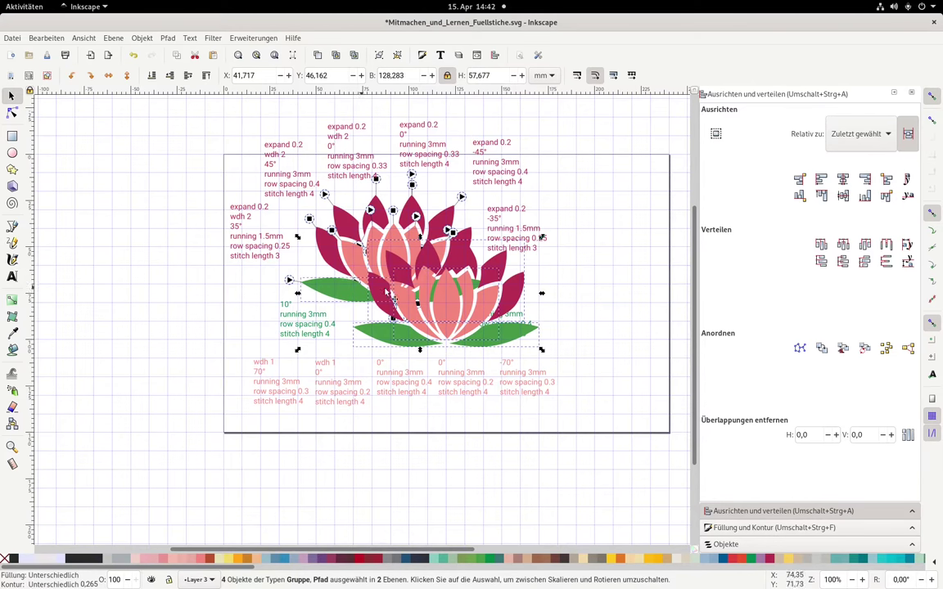